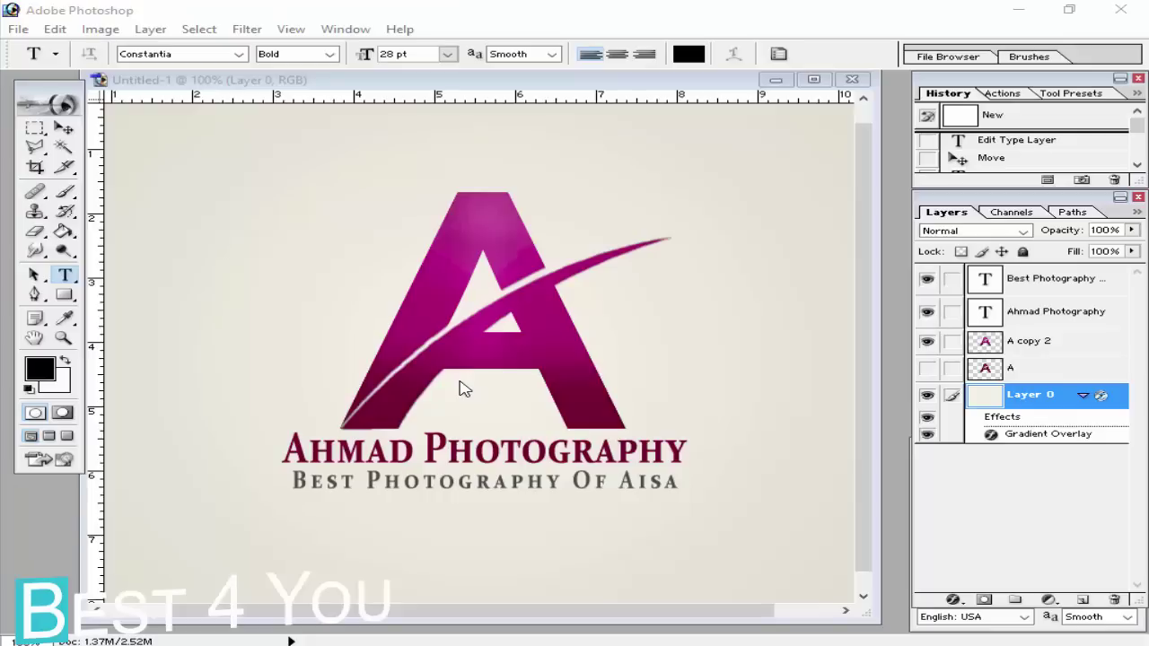
Step: Reposition the finished logo document window slightly
{"action": "left_click", "coordinate": [527, 79]}
{"action": "mouse_move", "coordinate": [243, 75]}
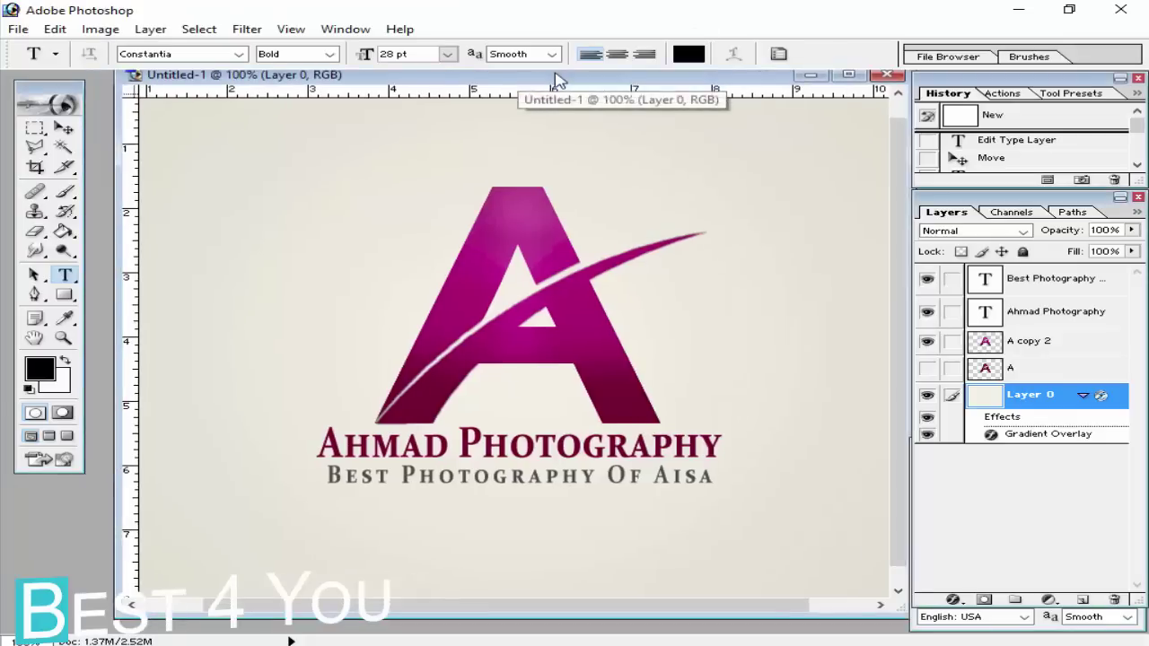
{"action": "left_click_drag", "start_coordinate": [531, 79], "coordinate": [542, 72]}
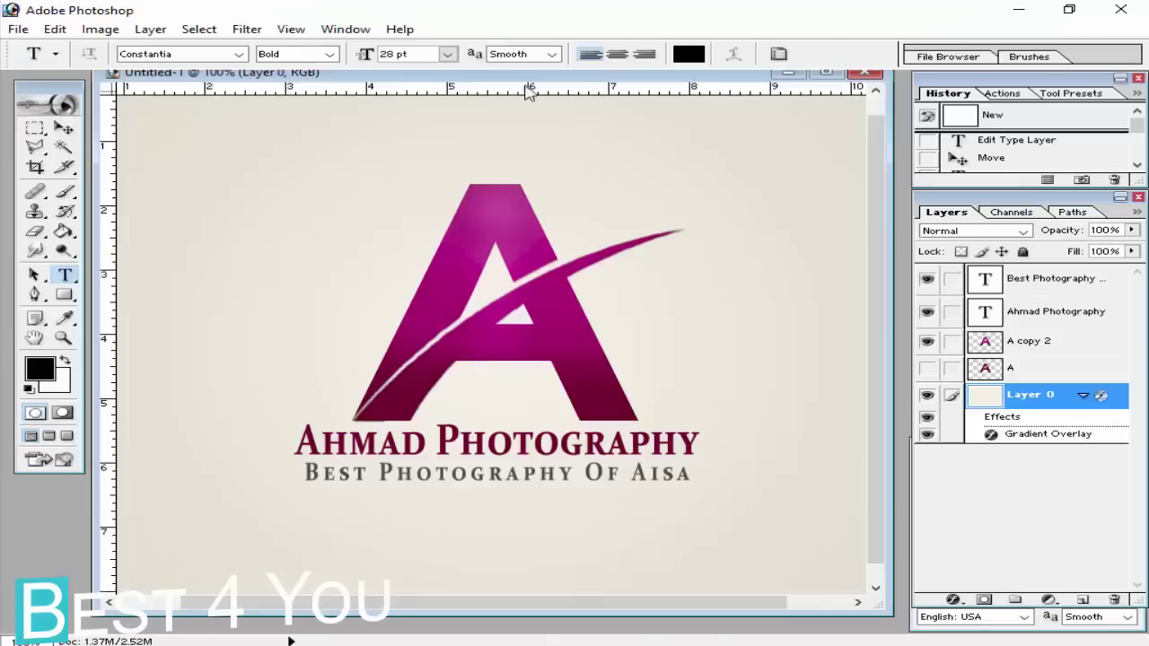
{"action": "left_click", "coordinate": [64, 128]}
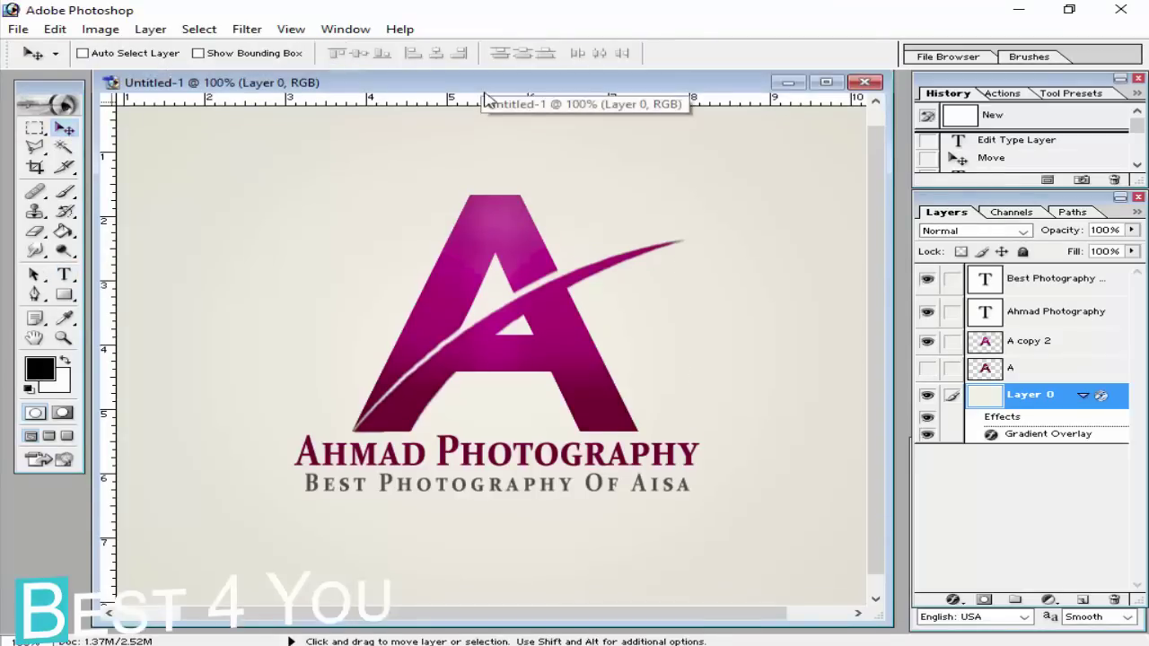
{"action": "left_click_drag", "start_coordinate": [482, 78], "coordinate": [492, 90]}
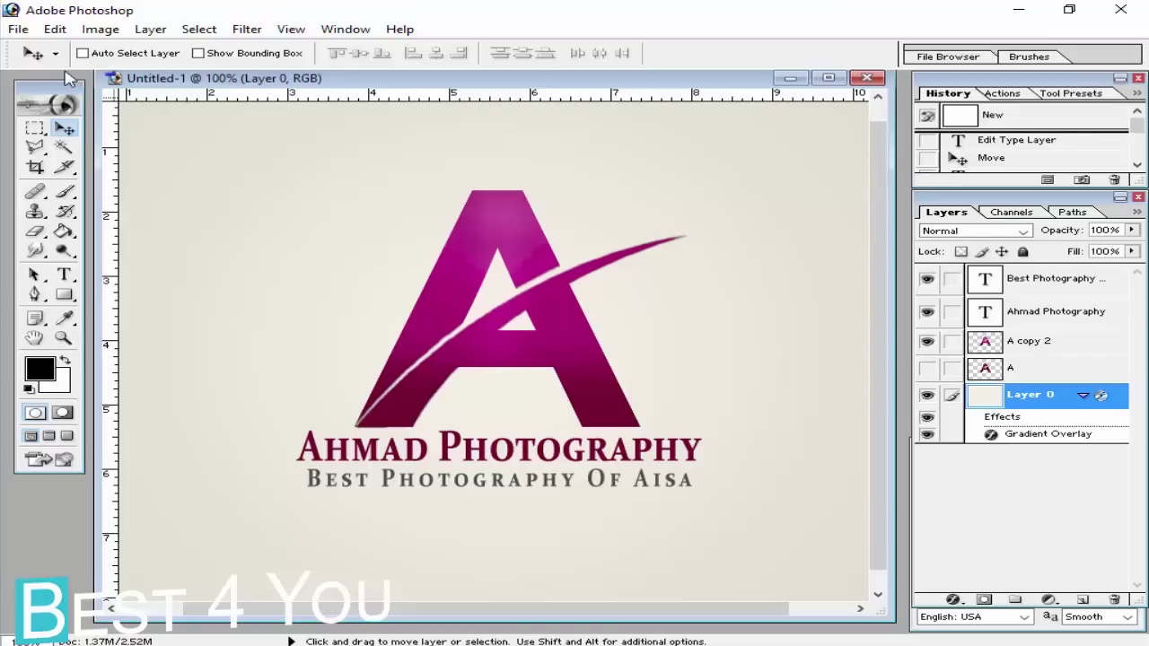
Step: Minimize the logo and create a new 800 x 600 document with White contents
{"action": "left_click", "coordinate": [788, 78]}
{"action": "left_click", "coordinate": [18, 29]}
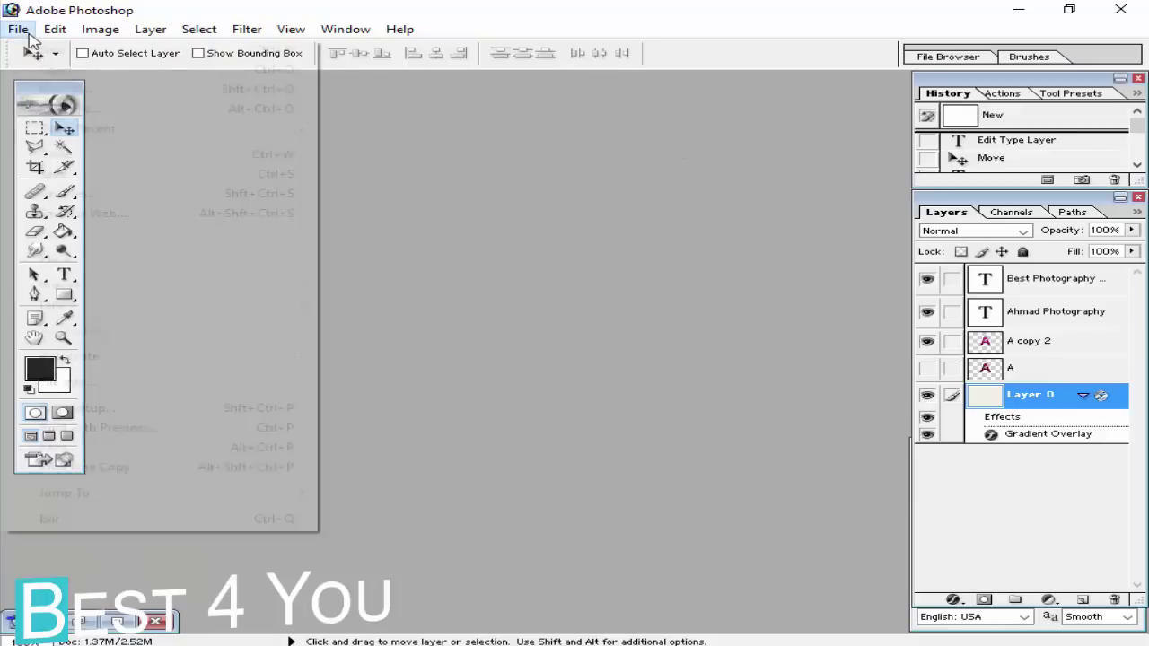
{"action": "left_click", "coordinate": [84, 50]}
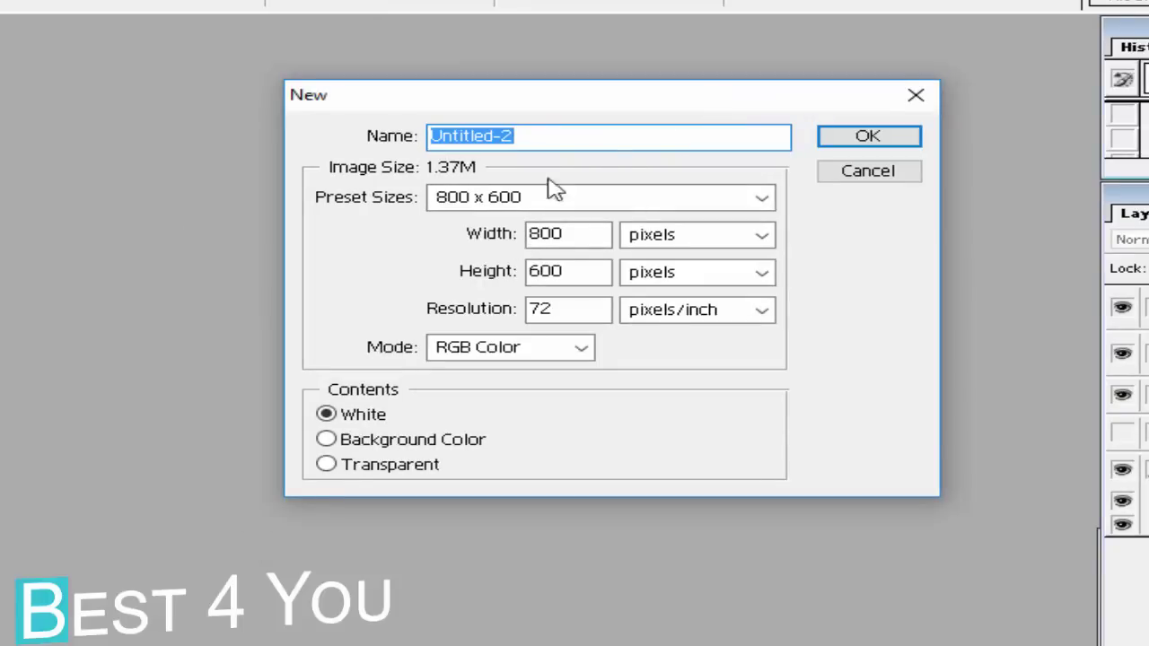
{"action": "left_click", "coordinate": [619, 197]}
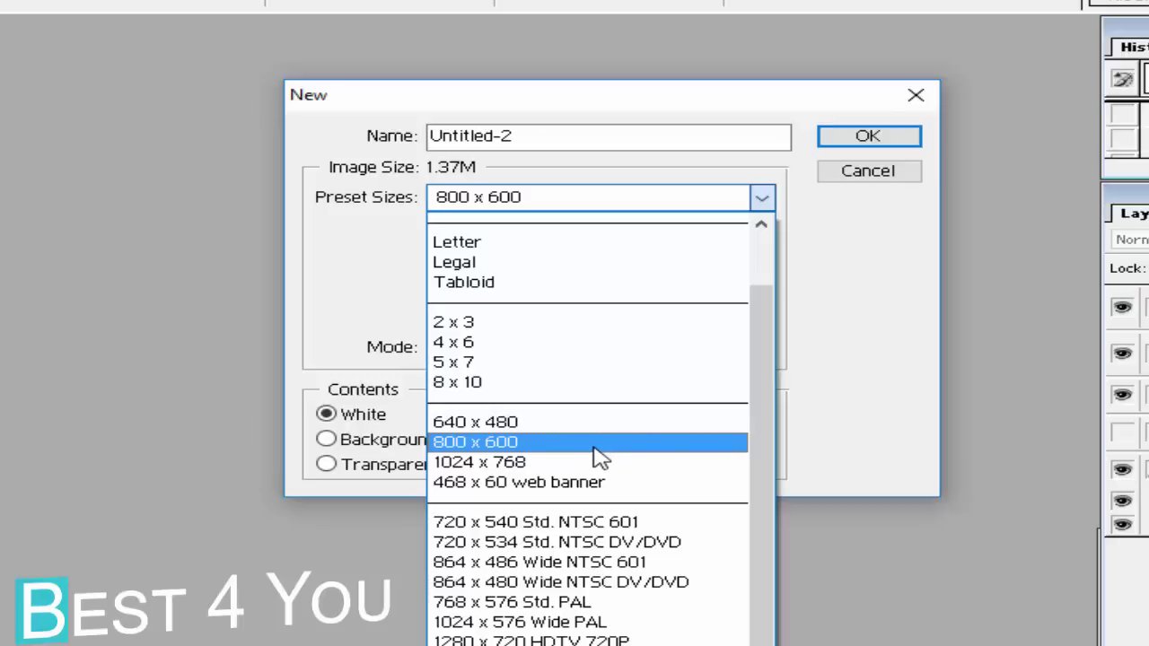
{"action": "left_click", "coordinate": [594, 449]}
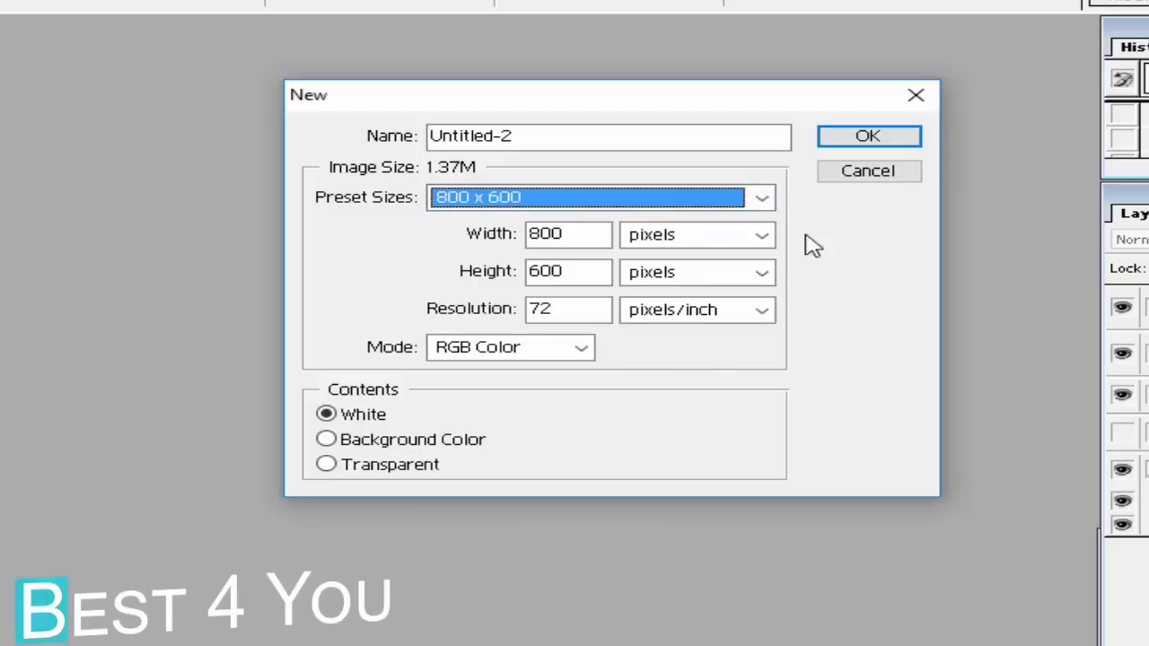
{"action": "left_click", "coordinate": [864, 139]}
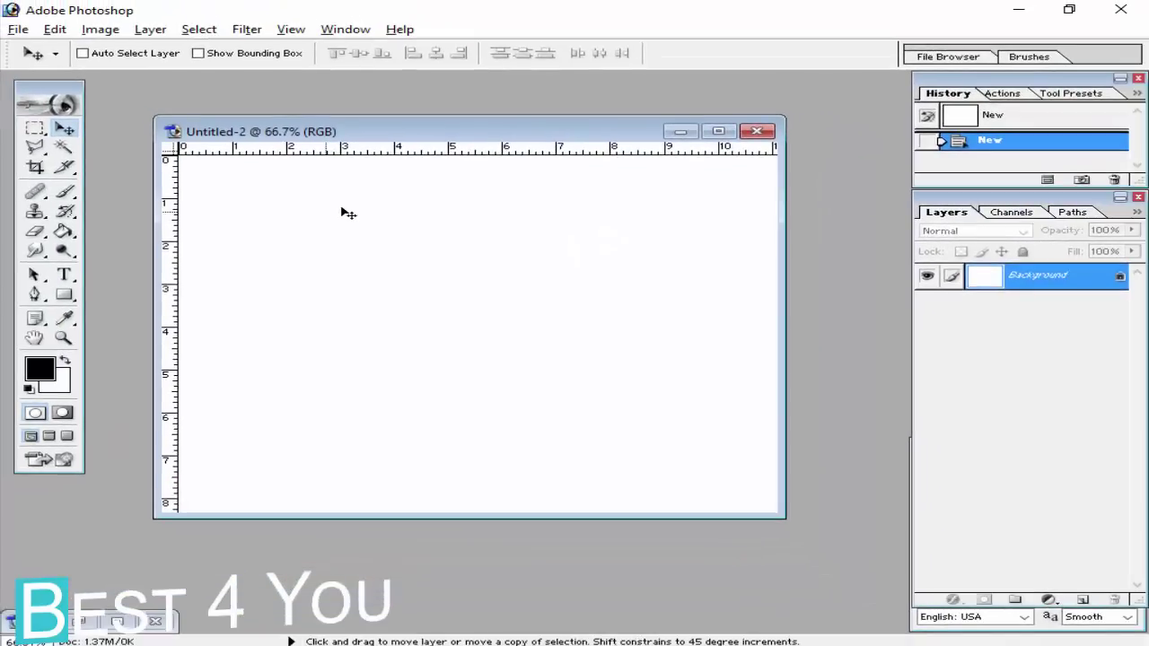
Step: View the canvas at 100% and type a Corbel letter A near its centre
{"action": "key", "text": "ctrl+alt+0"}
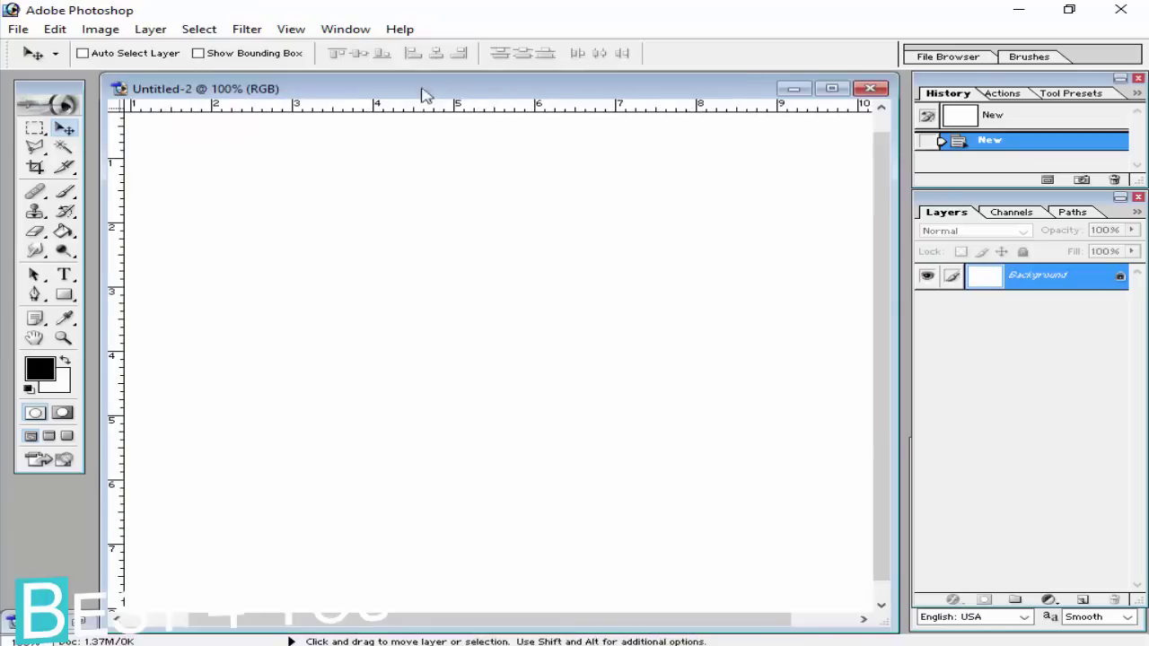
{"action": "left_click_drag", "start_coordinate": [423, 91], "coordinate": [426, 87]}
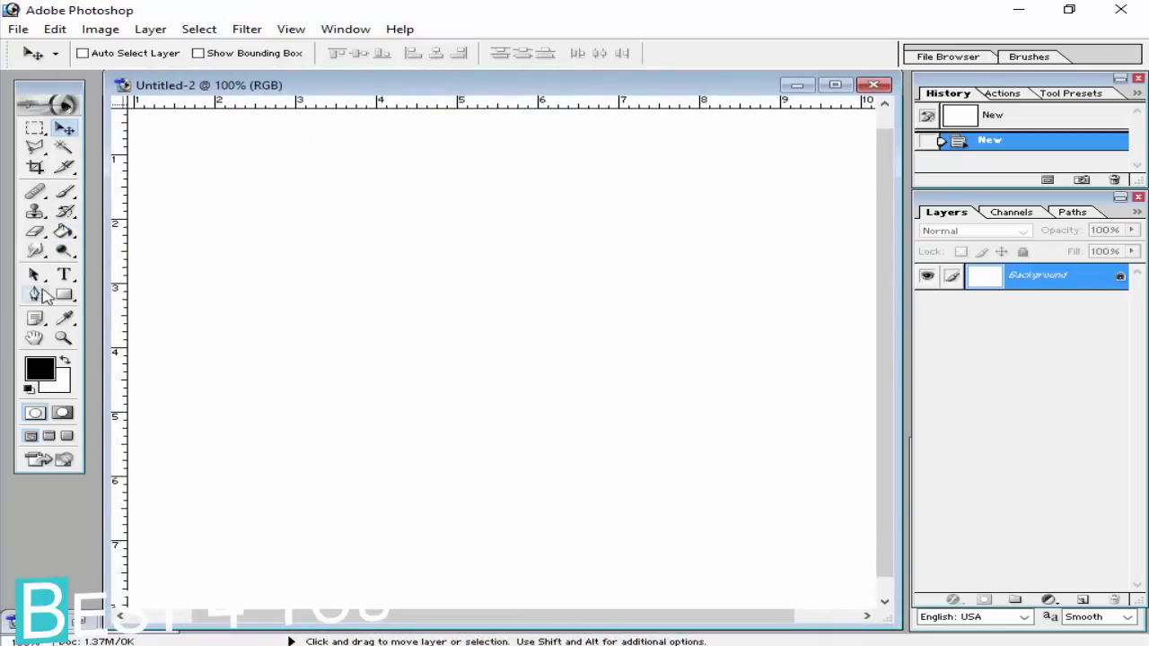
{"action": "left_click", "coordinate": [64, 274]}
{"action": "left_click", "coordinate": [426, 373]}
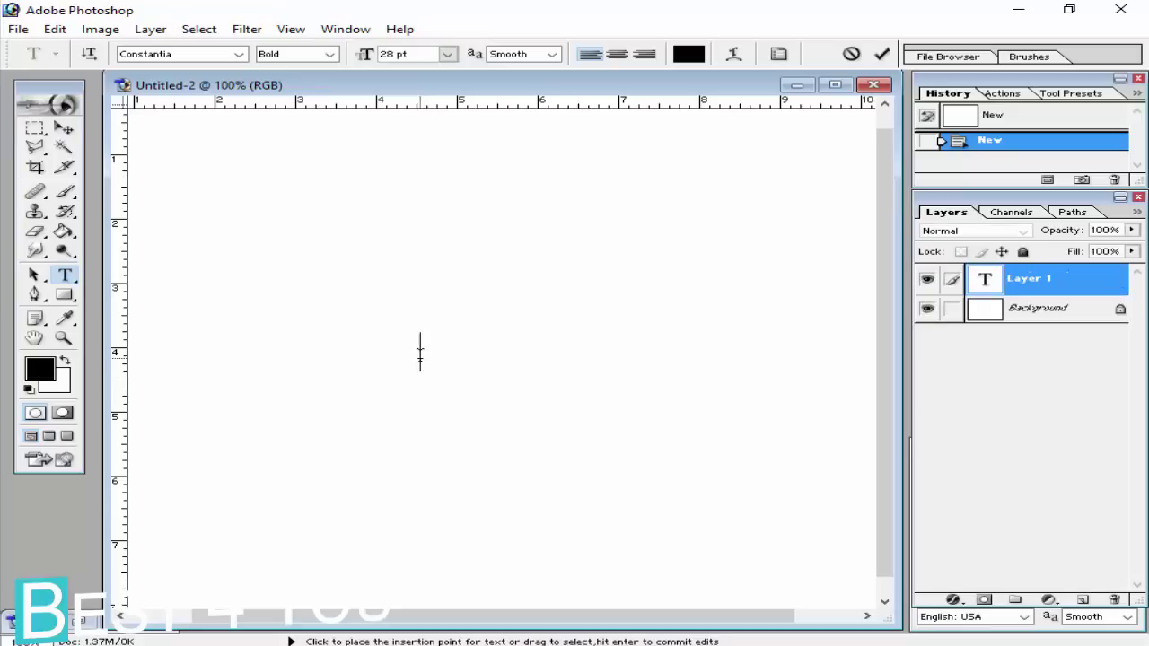
{"action": "left_click", "coordinate": [240, 54]}
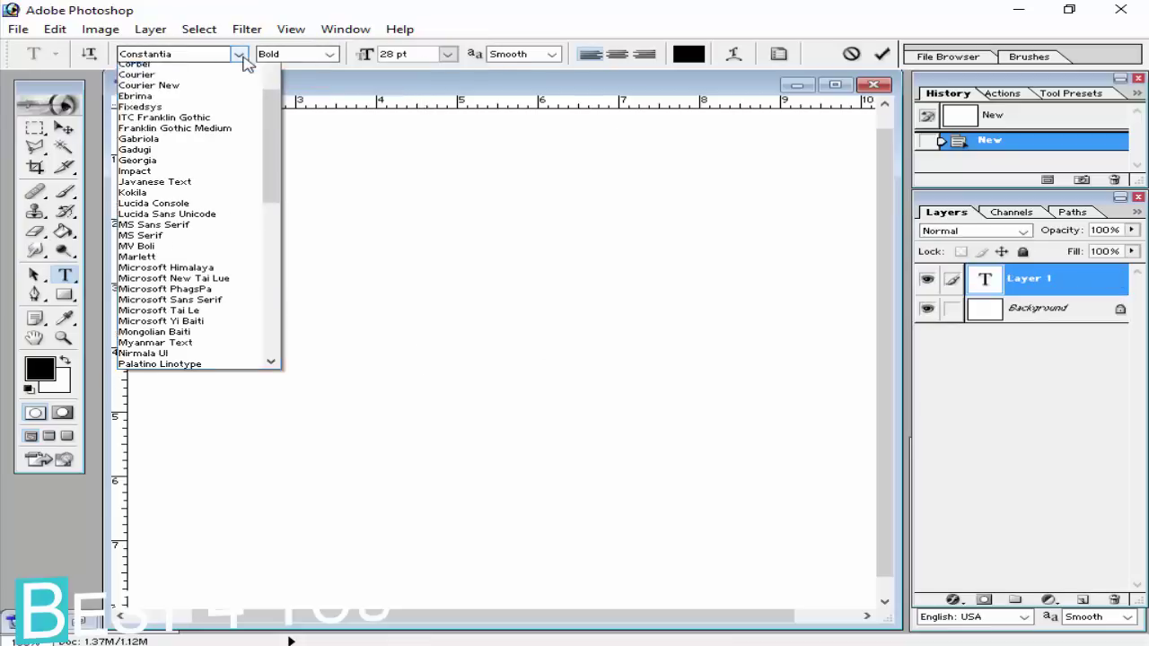
{"action": "left_click", "coordinate": [185, 85]}
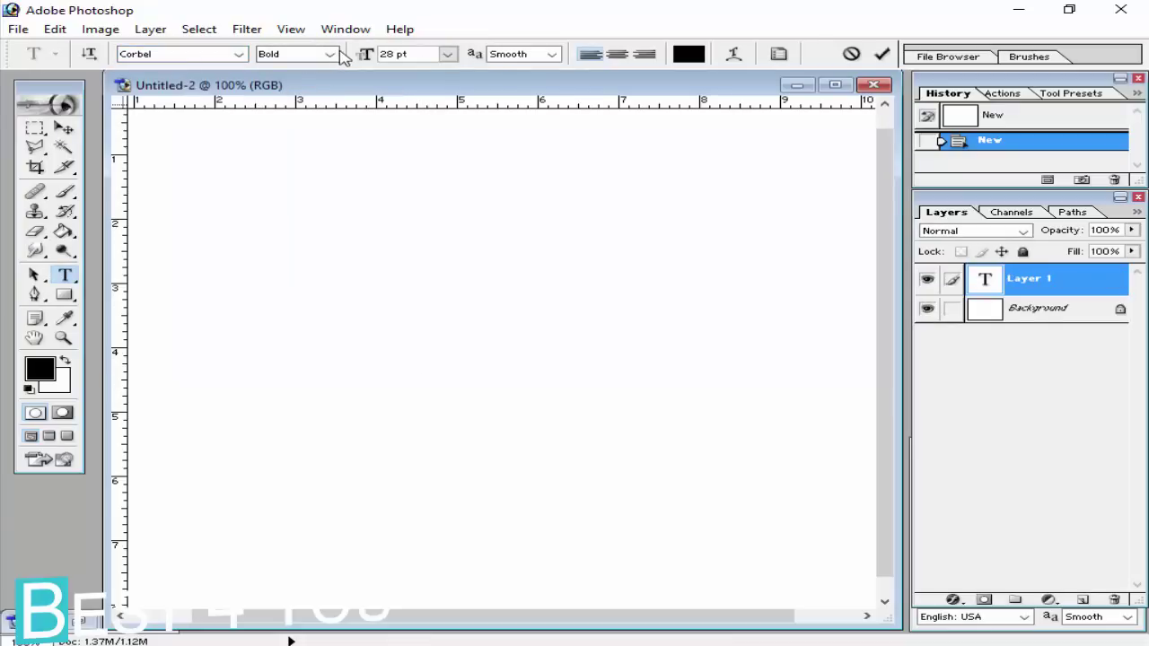
{"action": "left_click", "coordinate": [448, 54]}
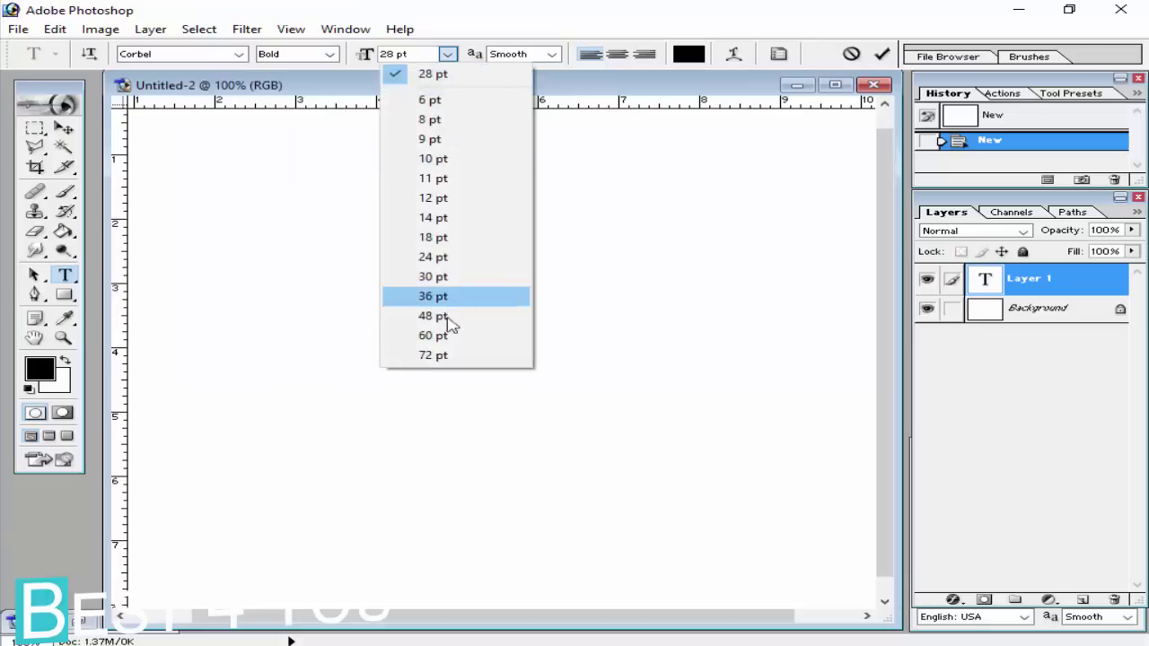
{"action": "left_click", "coordinate": [406, 71]}
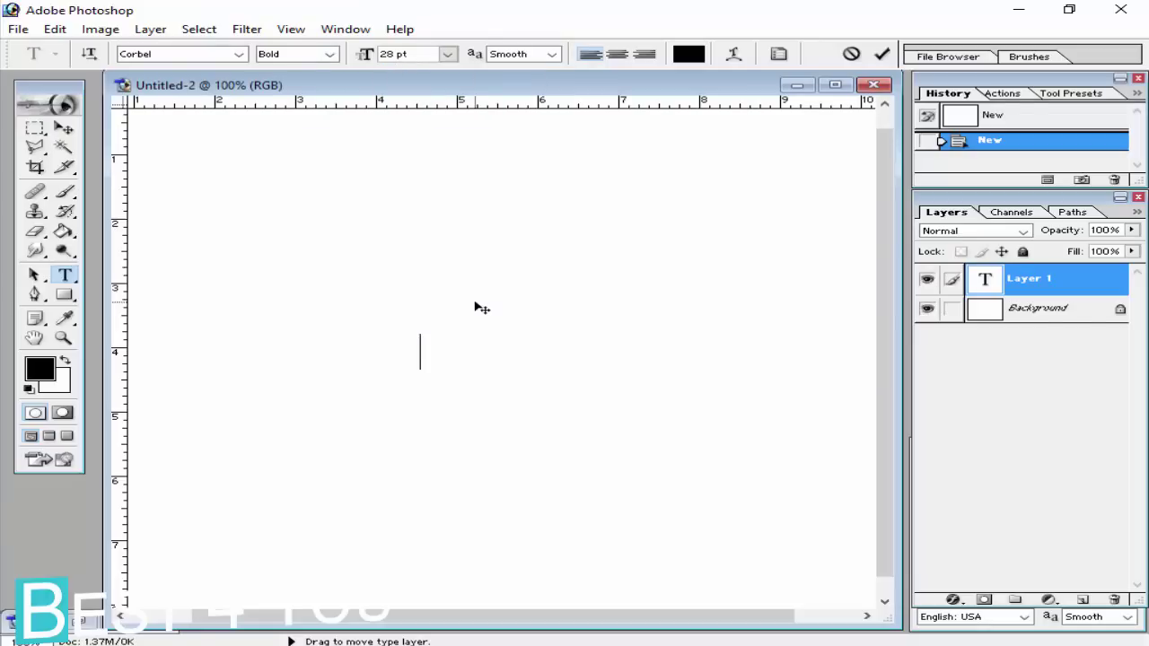
{"action": "type", "text": "A"}
Step: Change the A's font size from 28 pt to 40 pt
{"action": "left_click", "coordinate": [161, 56]}
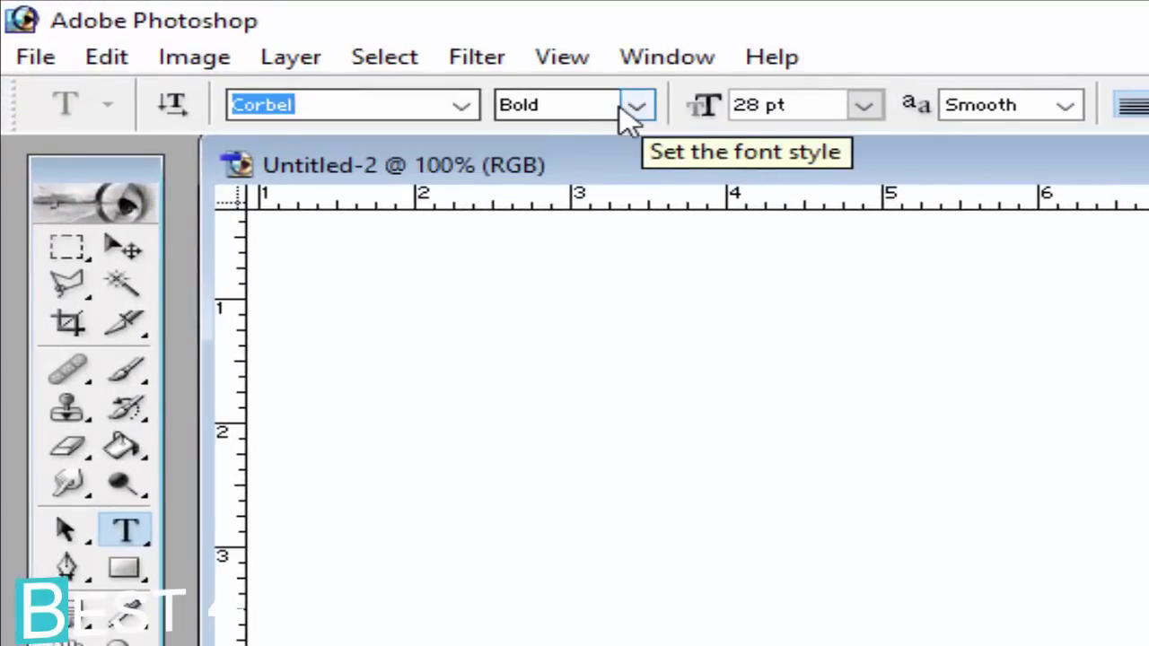
{"action": "left_click", "coordinate": [571, 117]}
{"action": "left_click", "coordinate": [819, 116]}
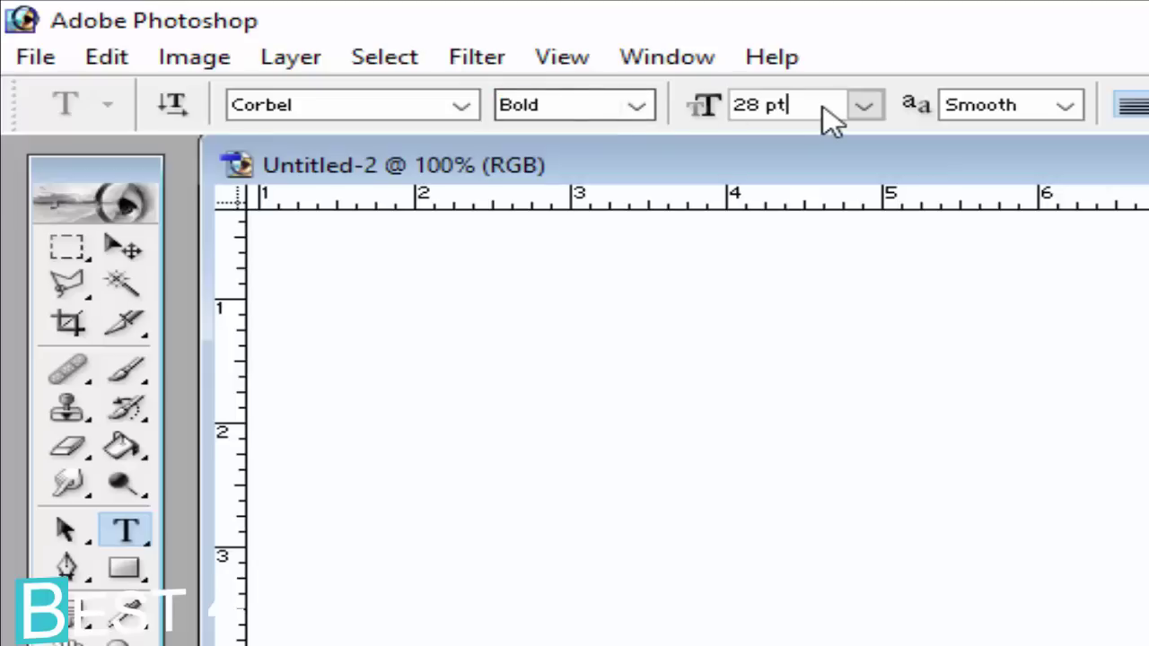
{"action": "double_click", "coordinate": [752, 109]}
{"action": "type", "text": "40"}
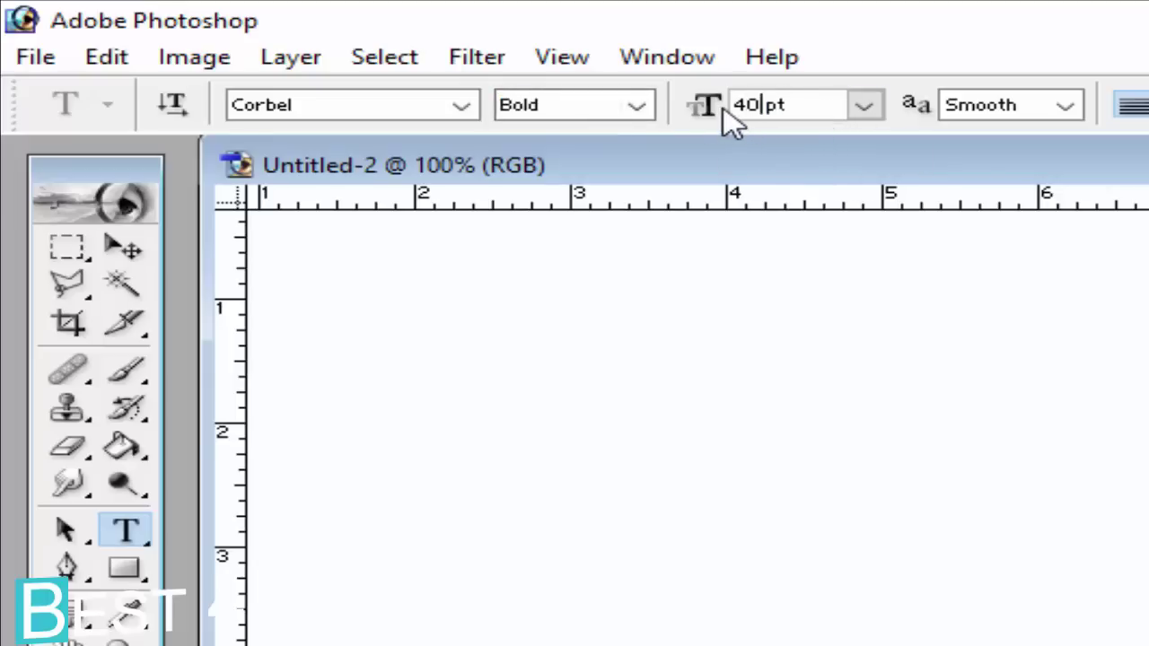
{"action": "type", "text": "."}
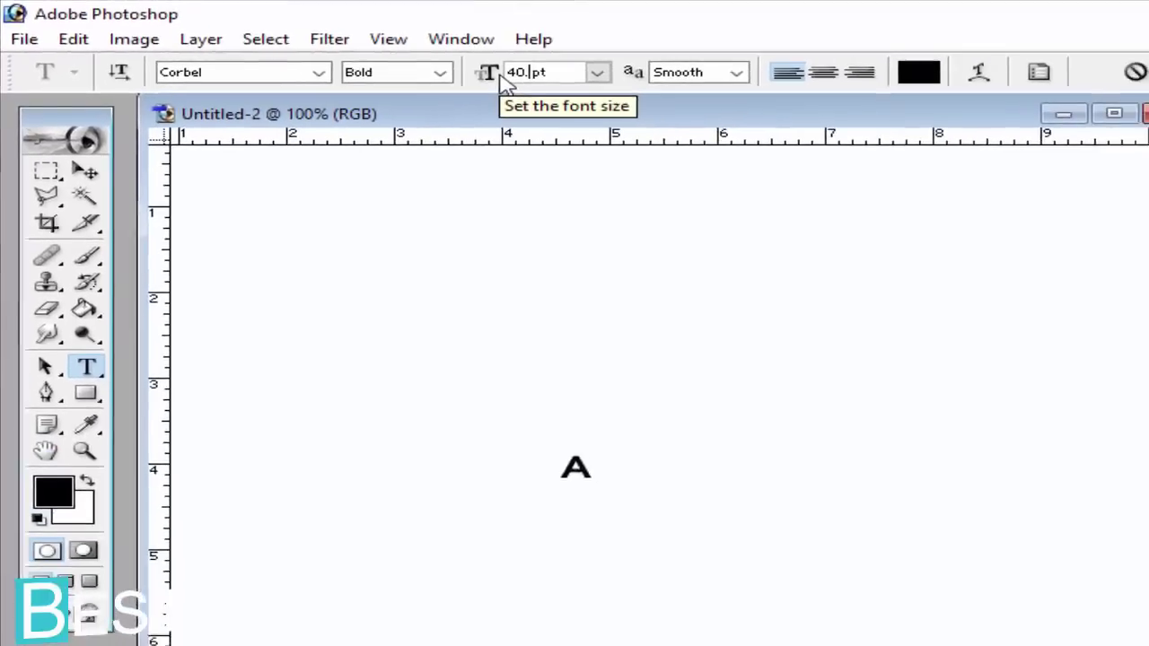
{"action": "key", "text": "Return"}
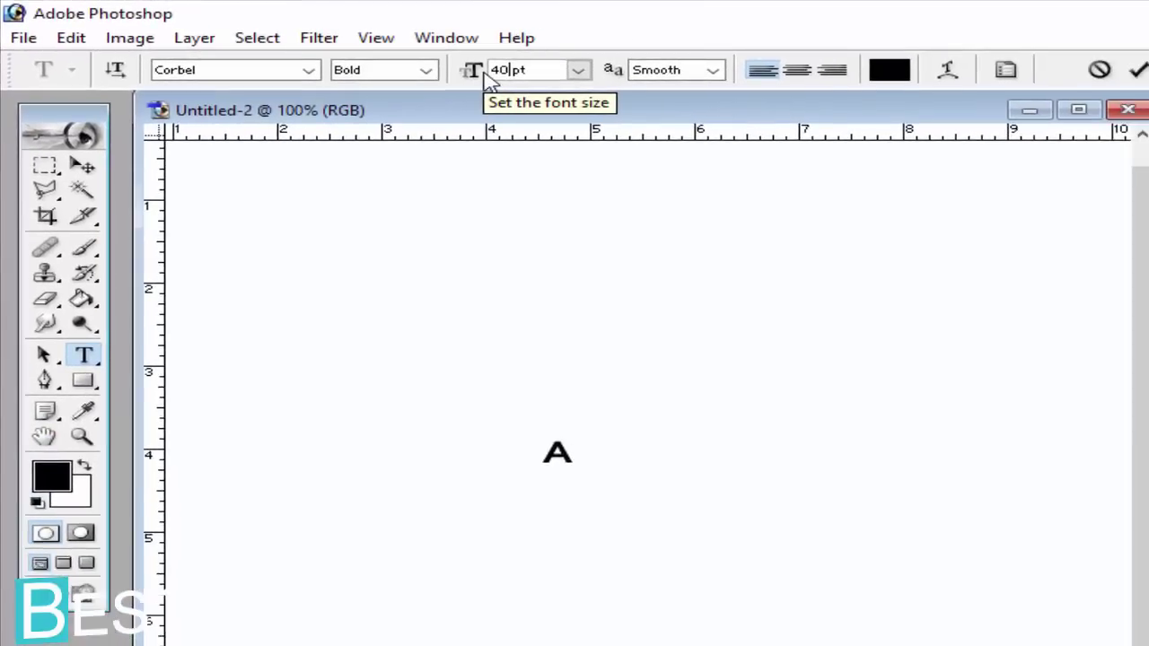
Step: Select the A and enter a 405.06 pt font size
{"action": "double_click", "coordinate": [582, 443]}
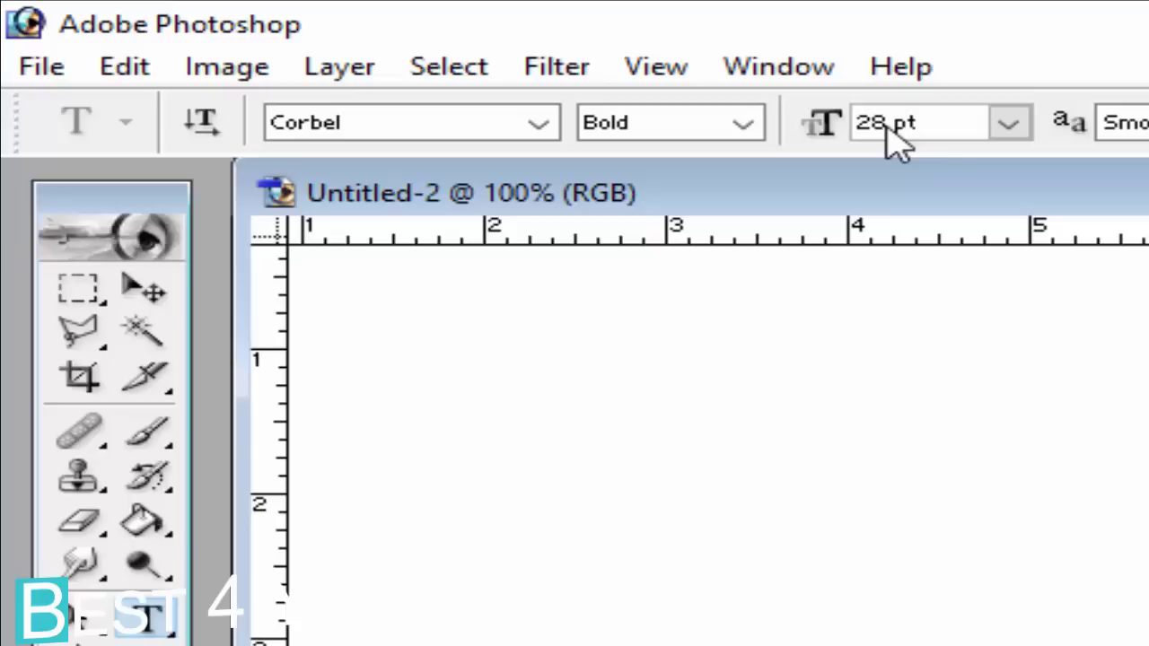
{"action": "left_click", "coordinate": [887, 126]}
{"action": "key", "text": "BackSpace"}
{"action": "key", "text": "BackSpace"}
{"action": "type", "text": "4"}
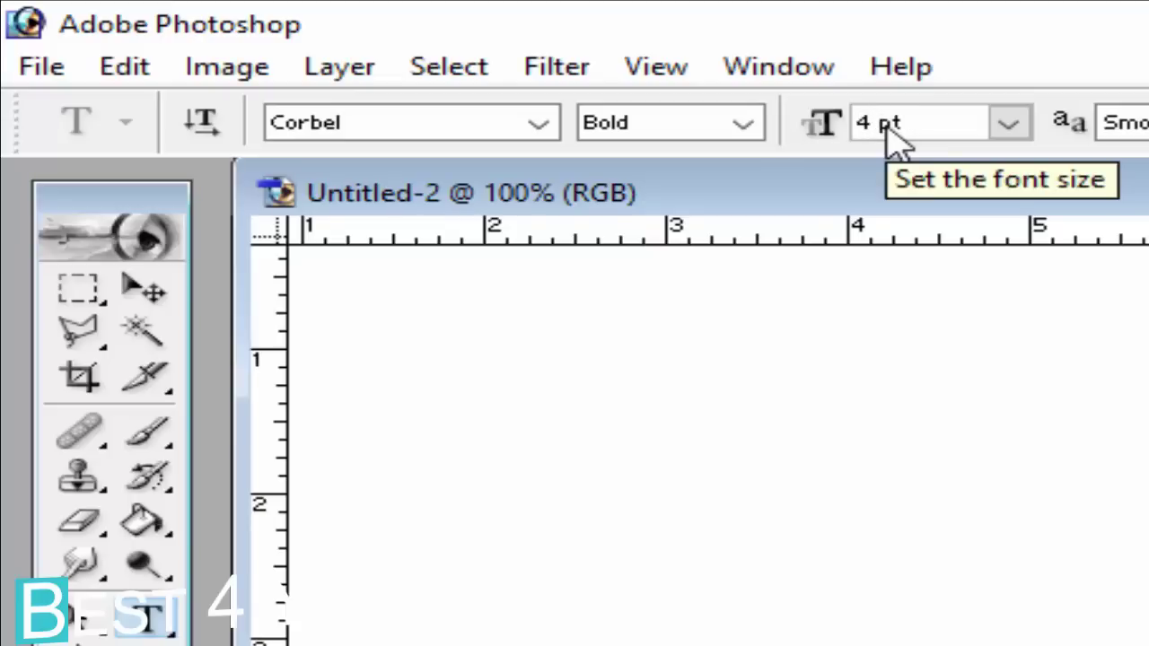
{"action": "type", "text": "05."}
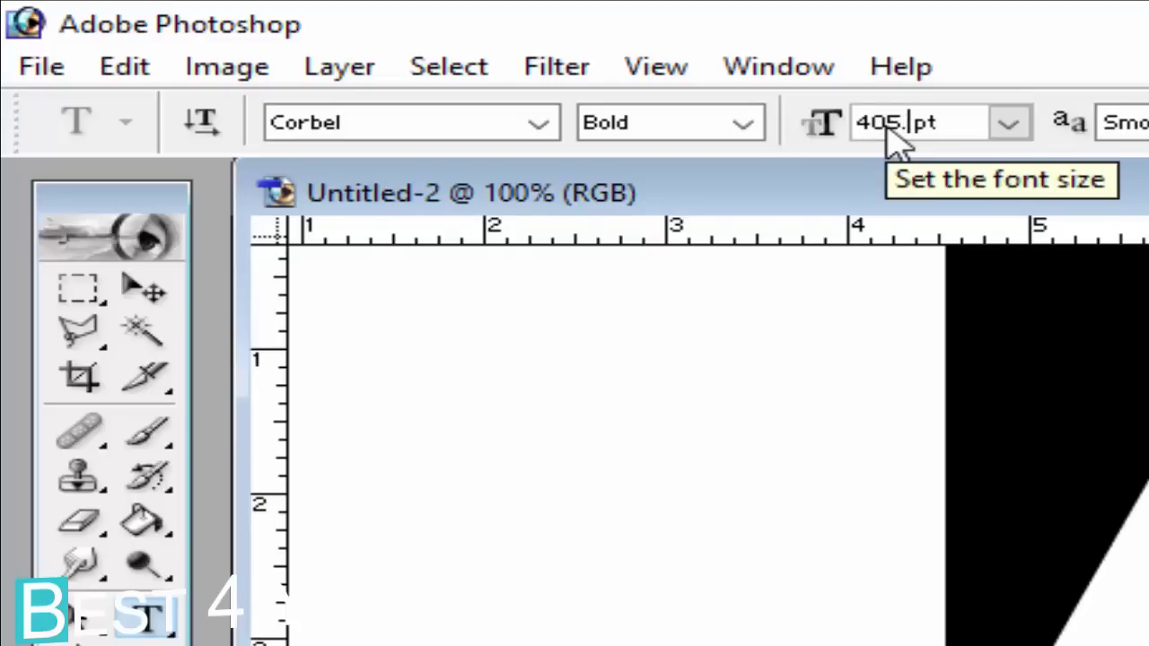
{"action": "type", "text": "06"}
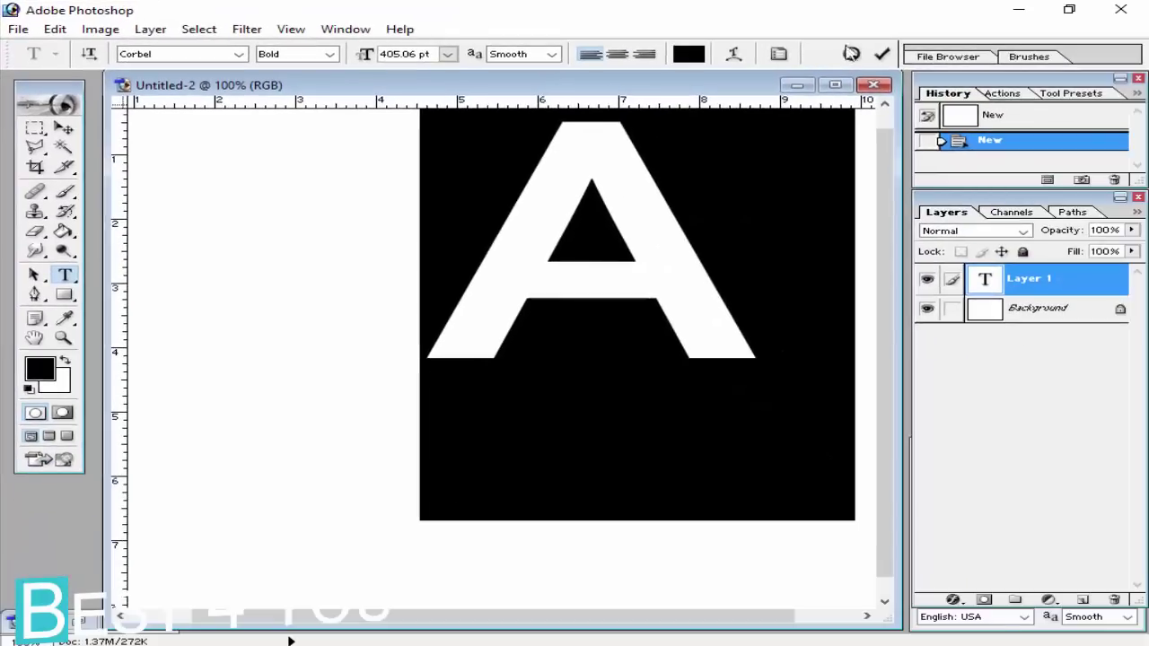
Step: Commit the enlarged A and move it down and left on the canvas
{"action": "left_click", "coordinate": [882, 52]}
{"action": "left_click", "coordinate": [64, 129]}
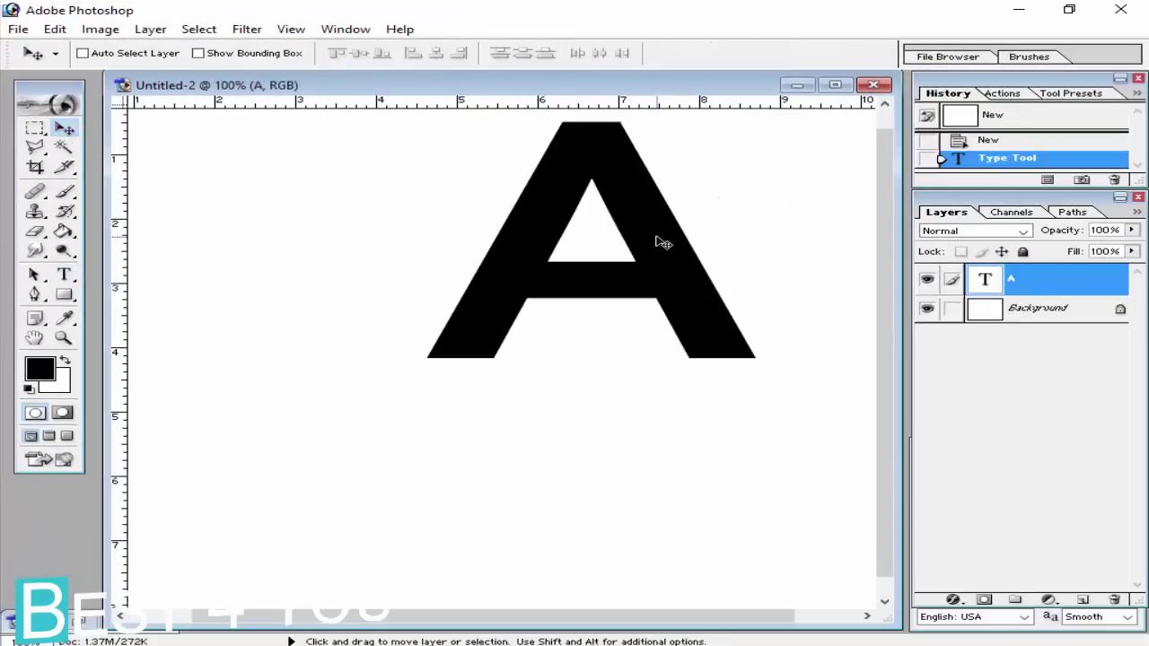
{"action": "mouse_move", "coordinate": [660, 242]}
{"action": "left_mouse_down"}
{"action": "mouse_move", "coordinate": [576, 320]}
{"action": "mouse_move", "coordinate": [556, 320]}
{"action": "left_mouse_up"}
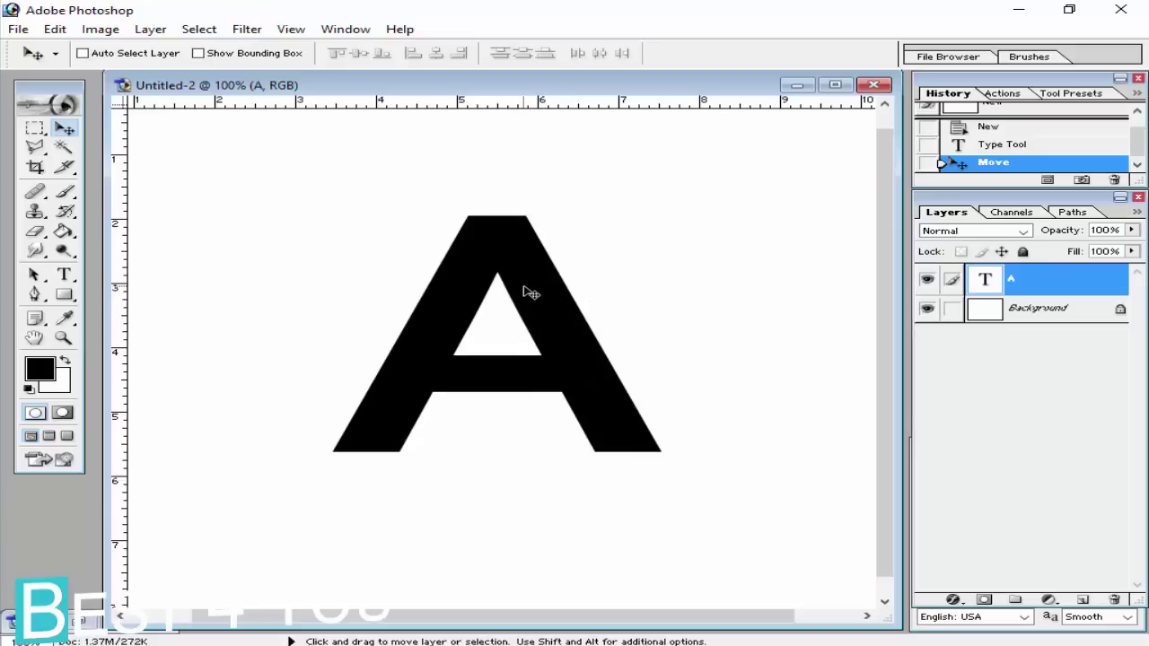
Step: Re-enter the A text, clear the text selection and commit the type edit
{"action": "left_click", "coordinate": [64, 275]}
{"action": "double_click", "coordinate": [584, 302]}
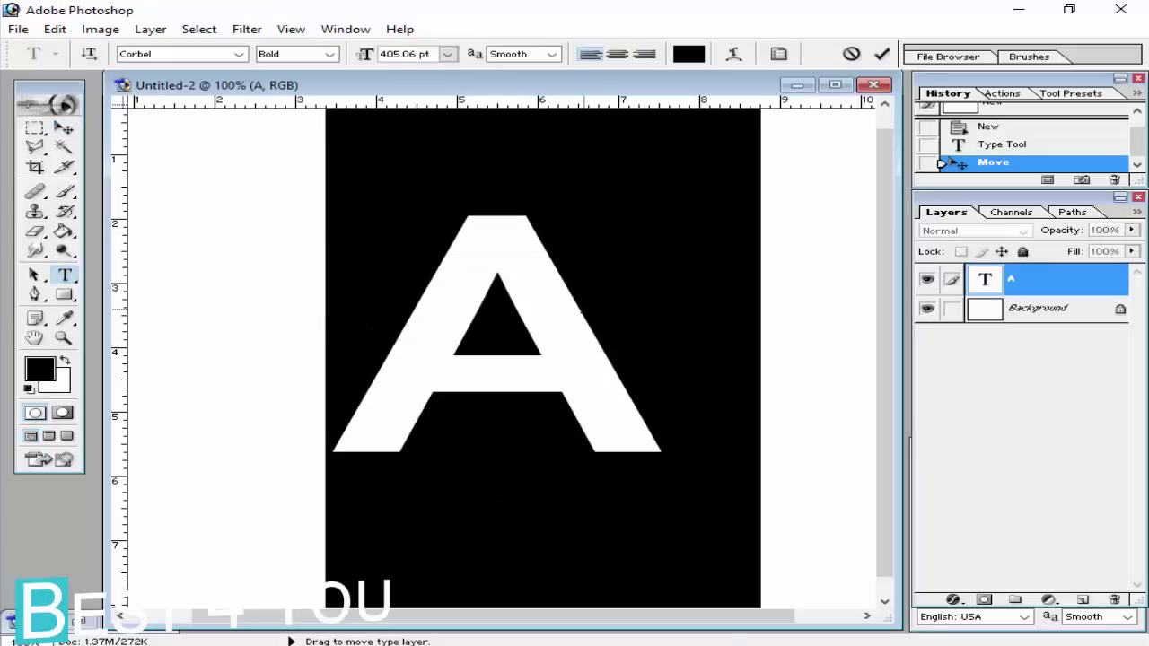
{"action": "left_click", "coordinate": [583, 306]}
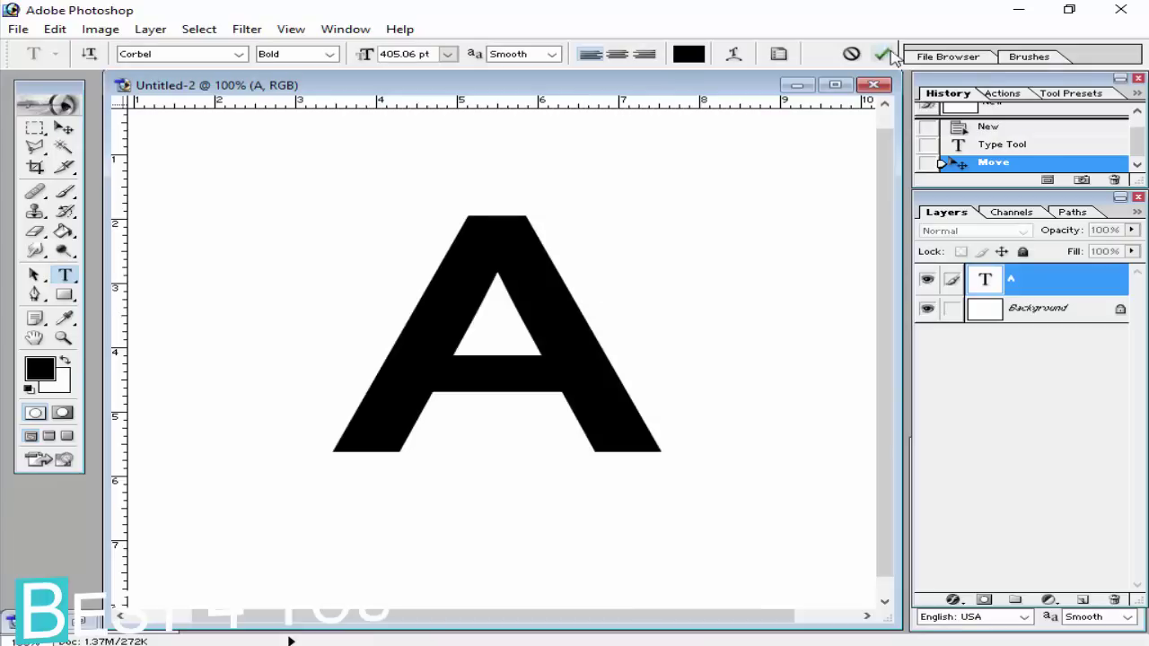
{"action": "left_click", "coordinate": [881, 53]}
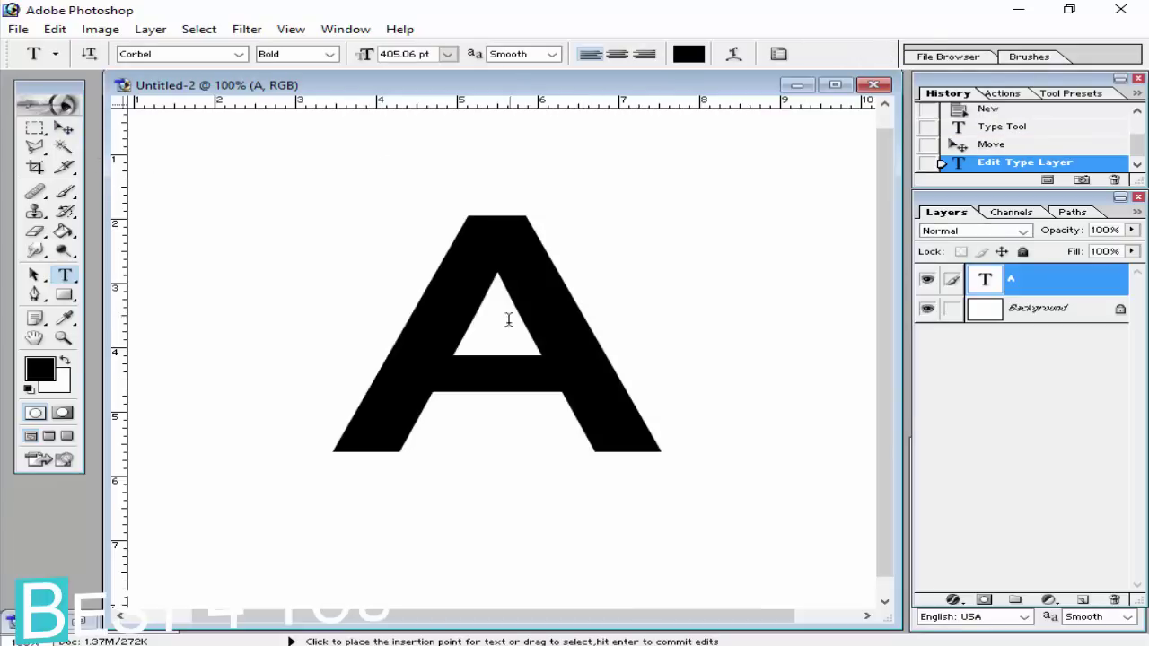
{"action": "left_click", "coordinate": [34, 294]}
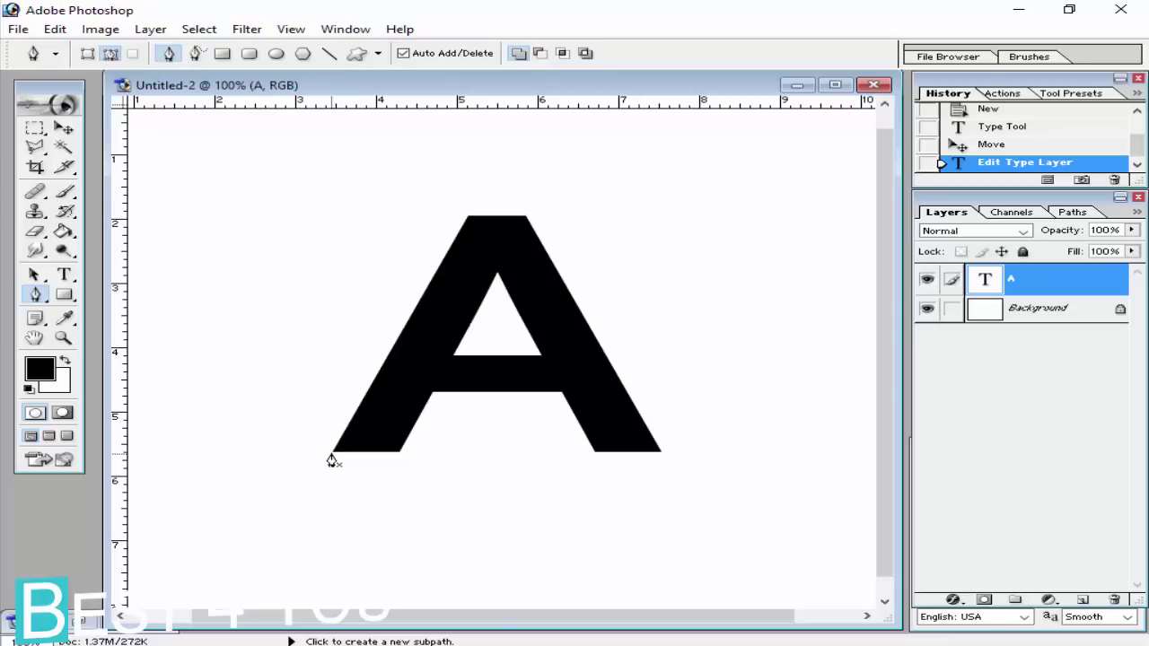
Step: Draw a closed, curved swoosh path over the A with Pen anchors
{"action": "left_click", "coordinate": [332, 453]}
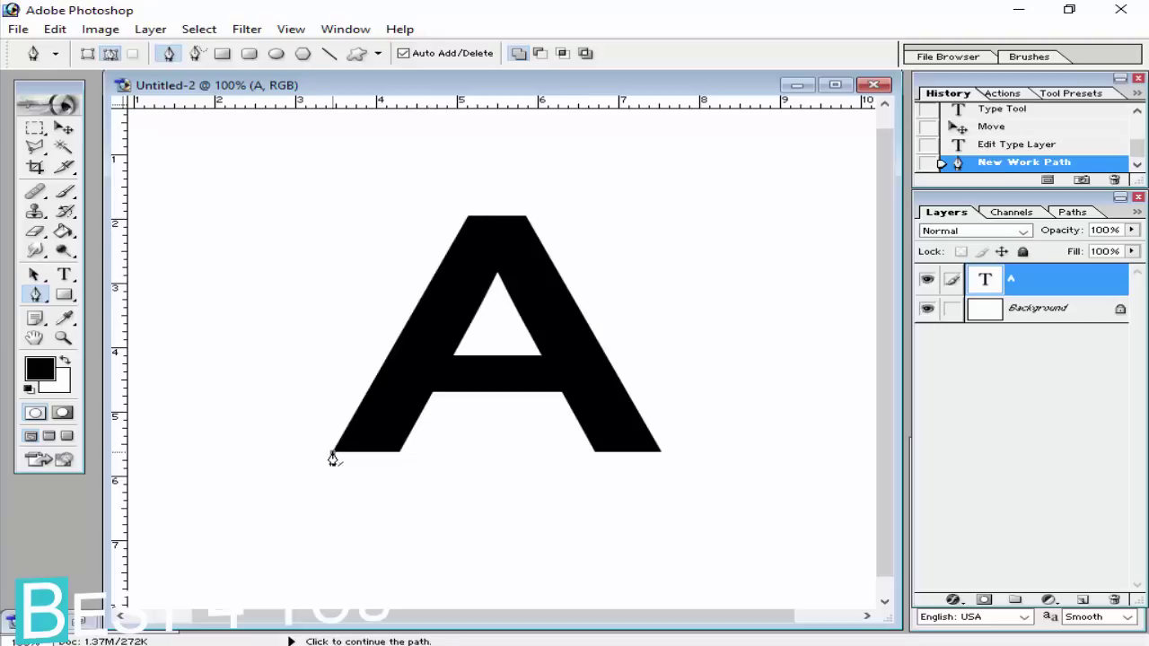
{"action": "left_click", "coordinate": [696, 251]}
{"action": "mouse_move", "coordinate": [703, 251]}
{"action": "left_mouse_down"}
{"action": "mouse_move", "coordinate": [862, 249]}
{"action": "mouse_move", "coordinate": [856, 225]}
{"action": "mouse_move", "coordinate": [846, 232]}
{"action": "left_mouse_up"}
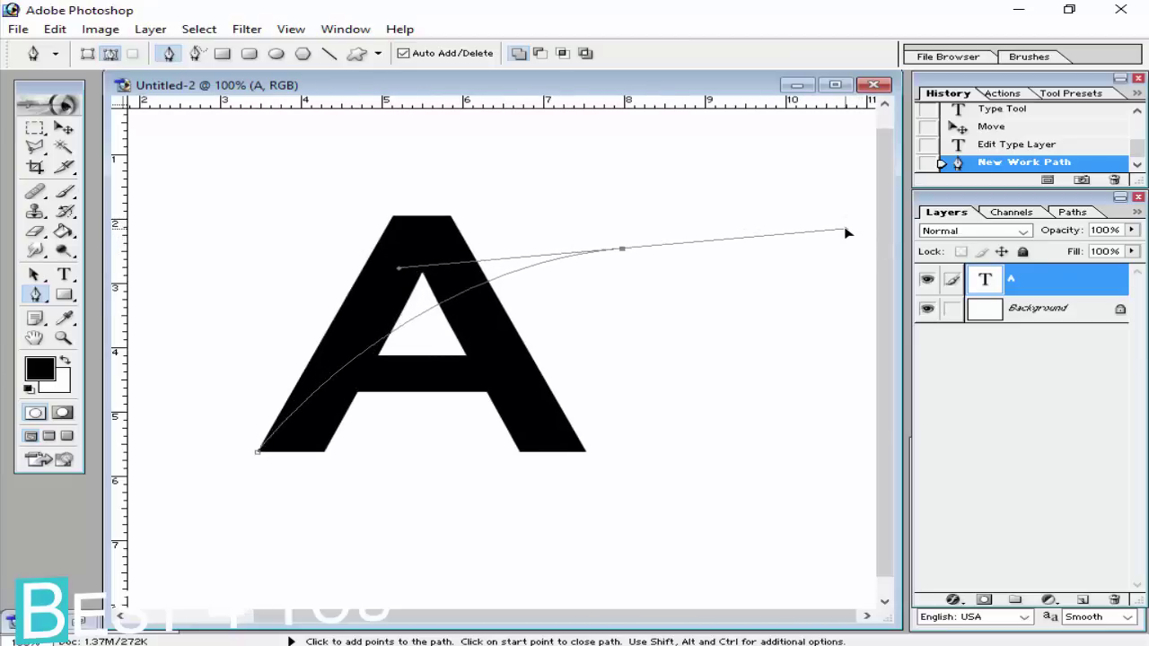
{"action": "left_click_drag", "start_coordinate": [846, 233], "coordinate": [844, 230]}
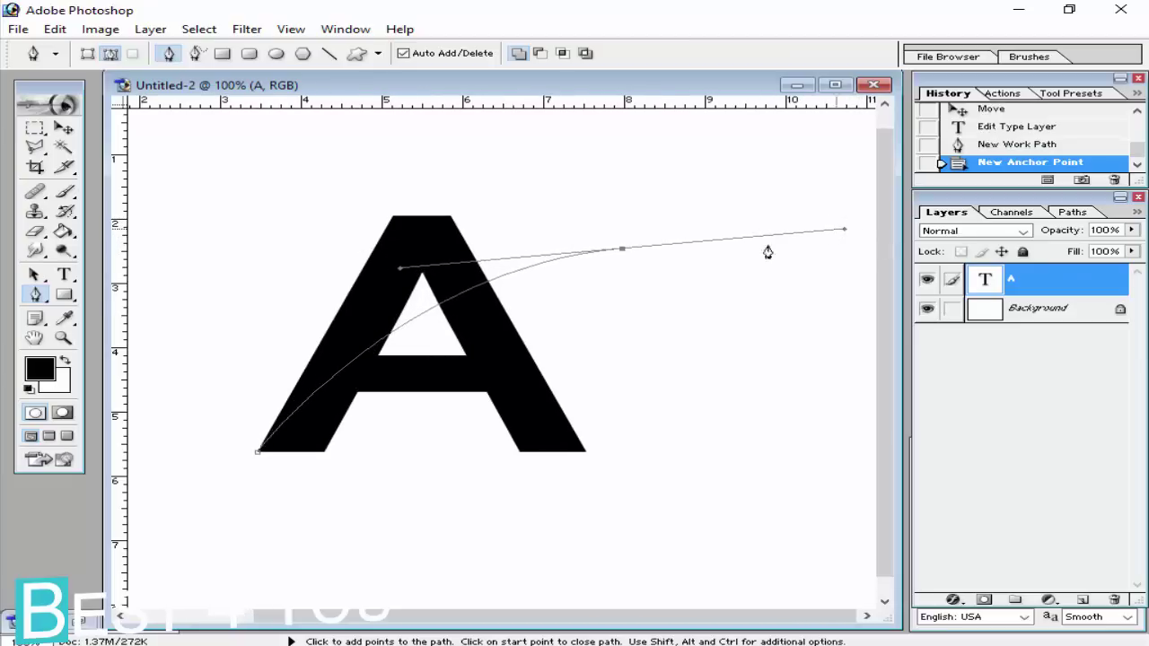
{"action": "left_click", "coordinate": [622, 249]}
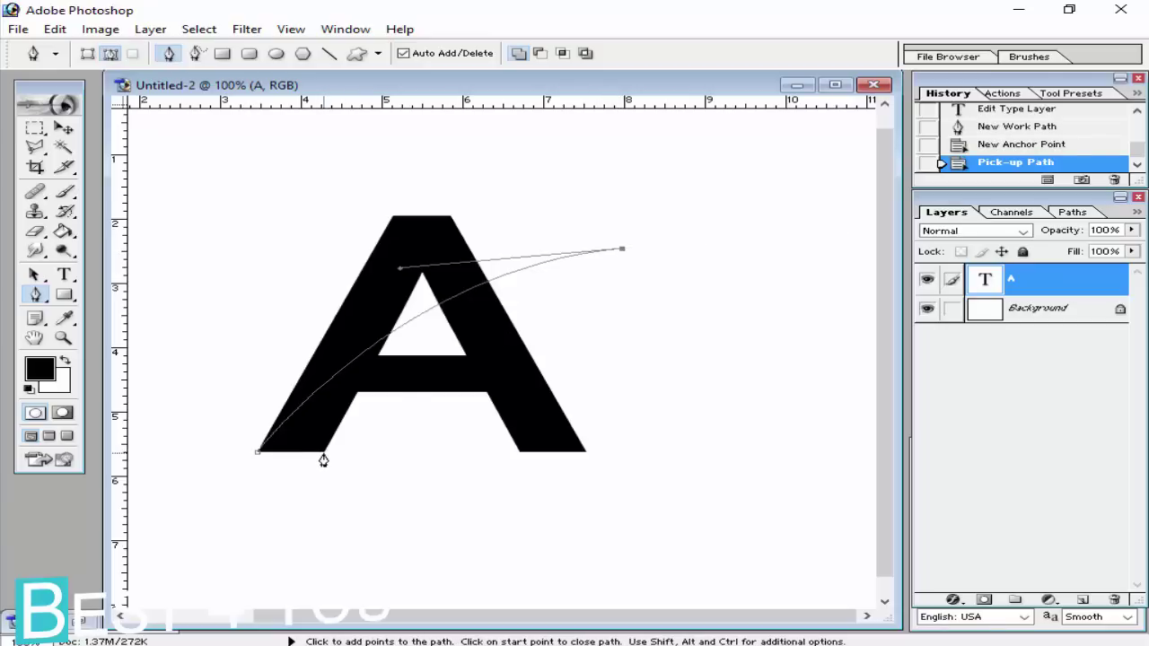
{"action": "mouse_move", "coordinate": [323, 460]}
{"action": "left_mouse_down"}
{"action": "mouse_move", "coordinate": [240, 627]}
{"action": "mouse_move", "coordinate": [225, 607]}
{"action": "left_mouse_up"}
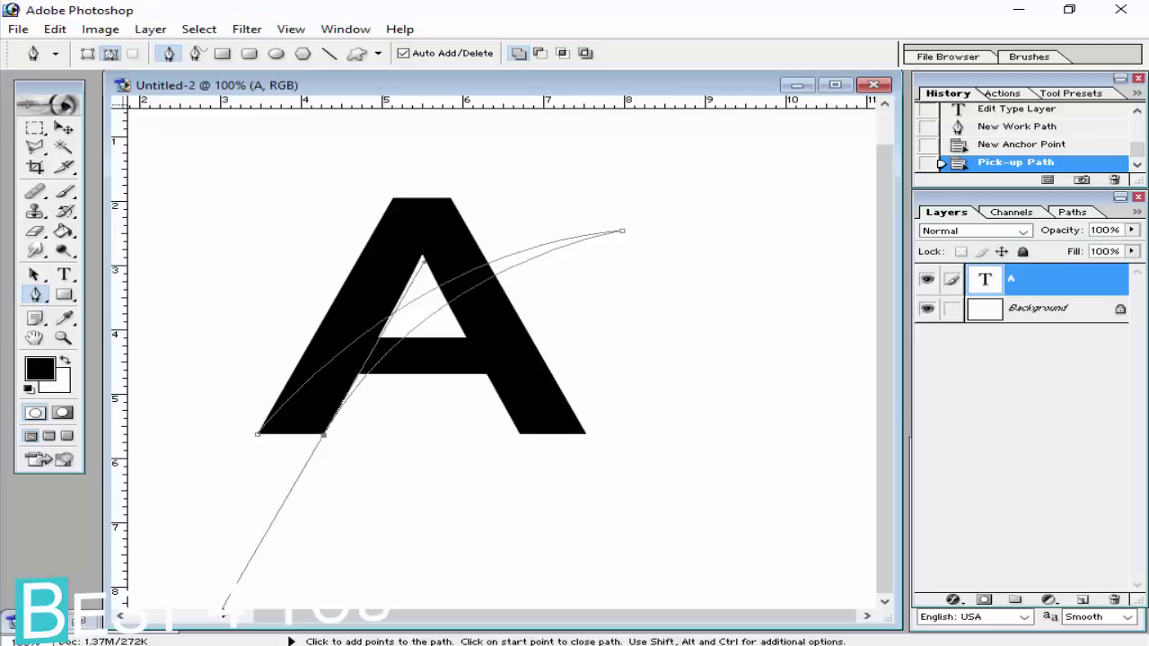
{"action": "left_click", "coordinate": [321, 440]}
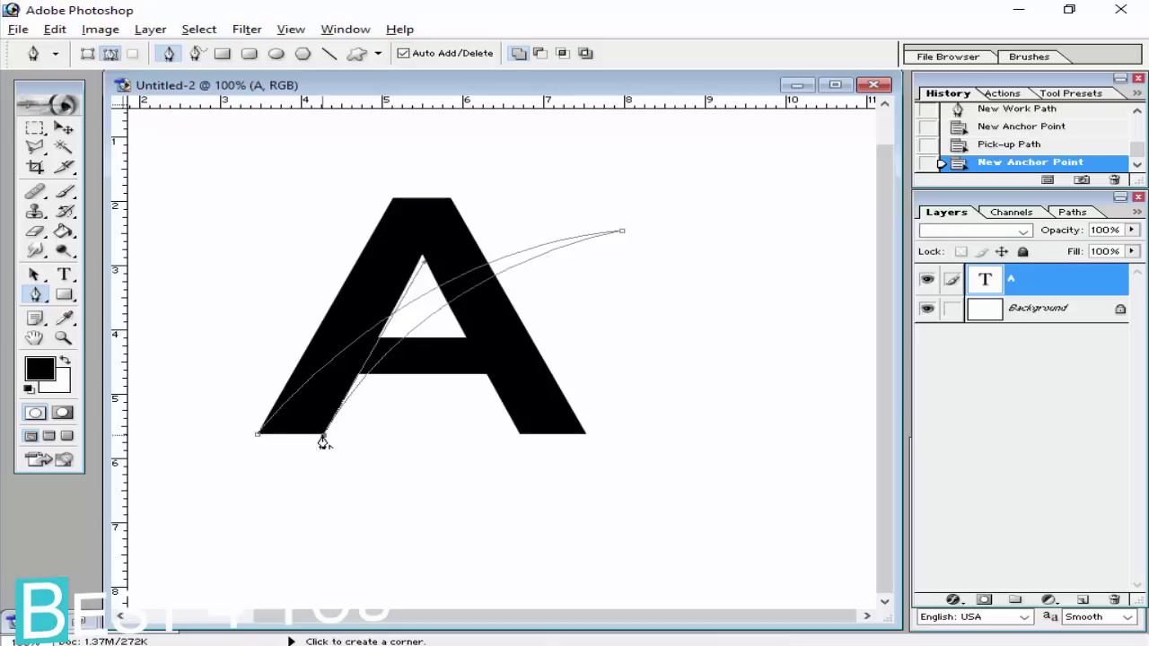
{"action": "left_click", "coordinate": [257, 435]}
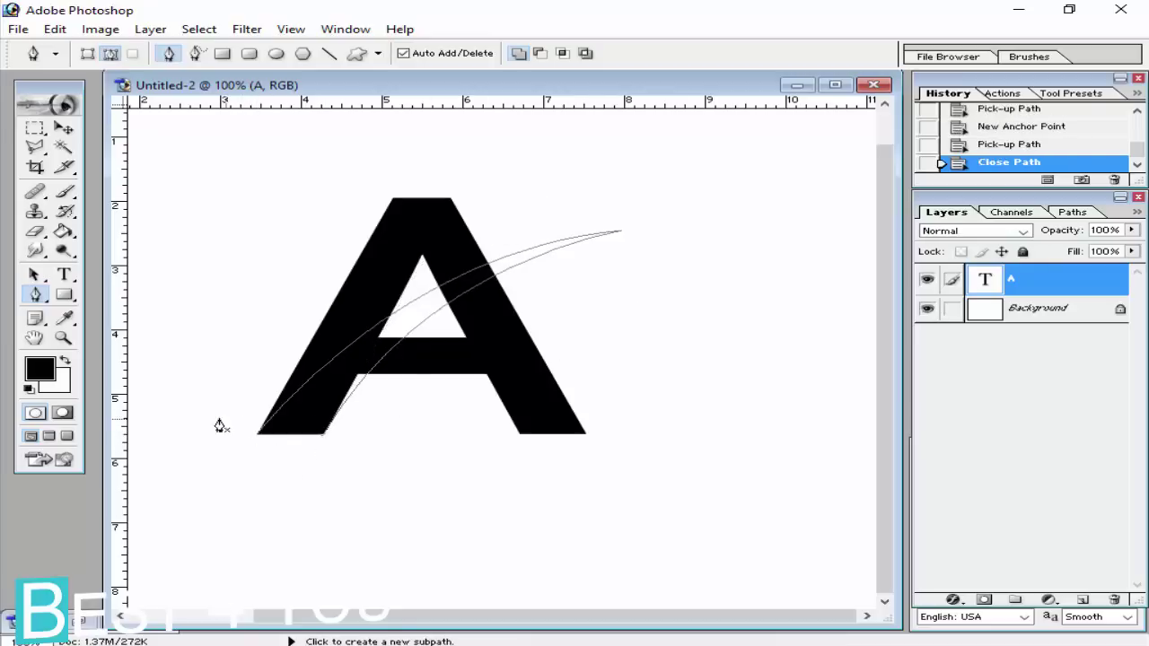
{"action": "scroll", "coordinate": [668, 230], "scroll_direction": "left", "scroll_amount": 2}
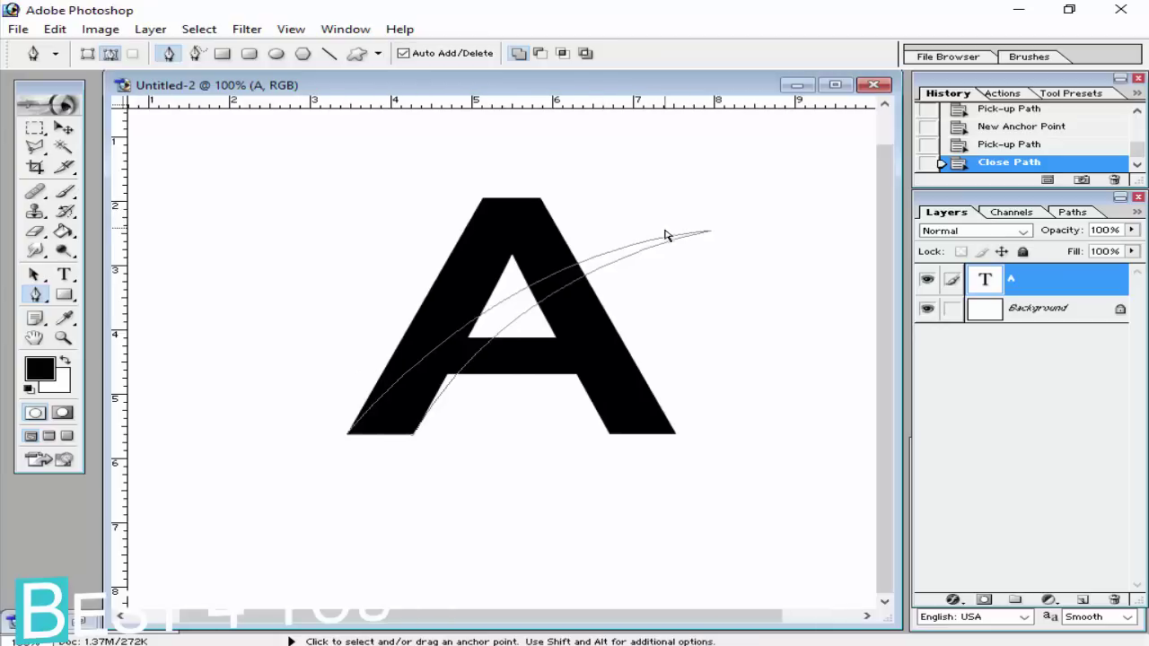
Step: Convert the swoosh path into a selection with Make Selection
{"action": "right_click", "coordinate": [505, 313]}
{"action": "left_click", "coordinate": [583, 390]}
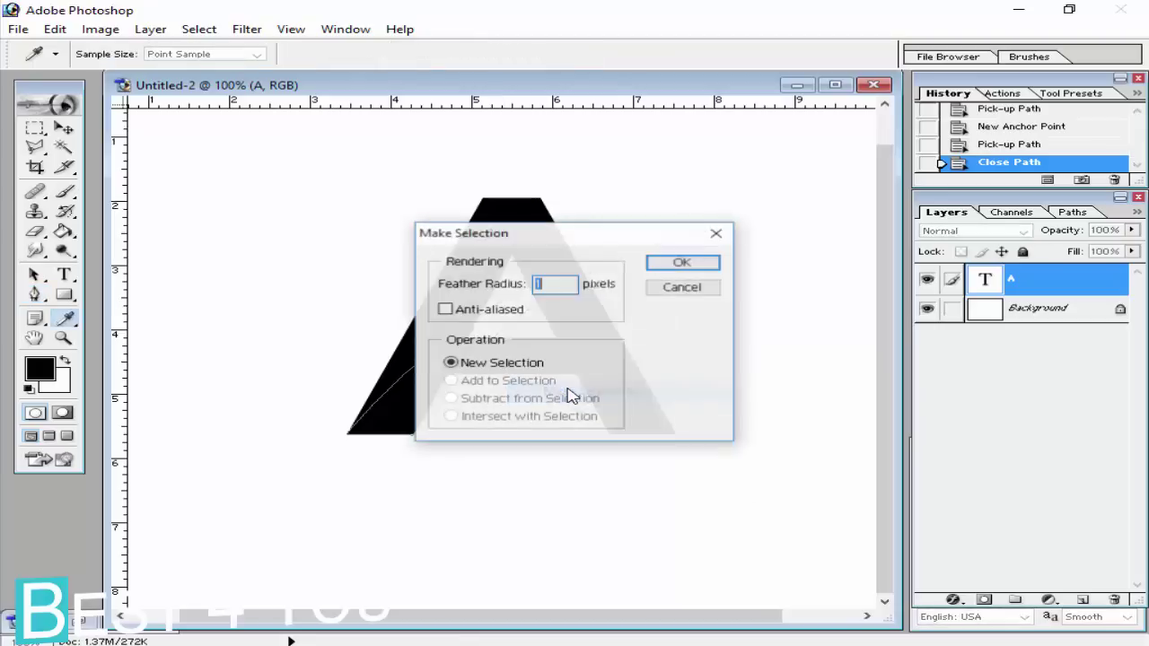
{"action": "left_click", "coordinate": [681, 262]}
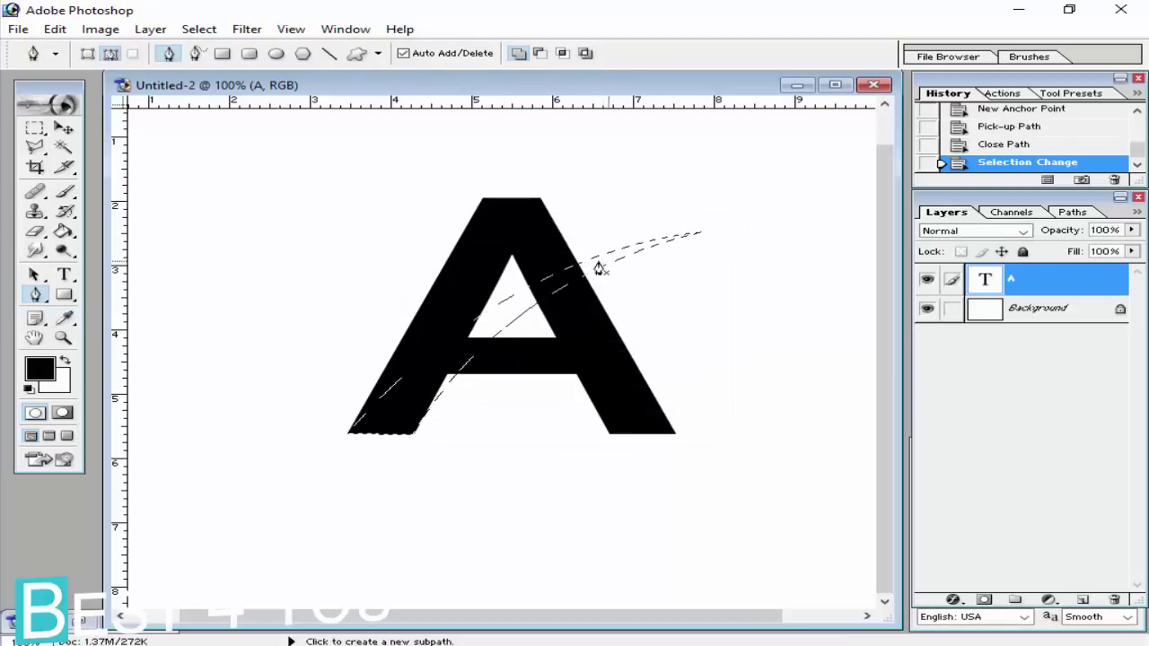
Step: Rasterize the A type layer and erase the swoosh selection out of the letter
{"action": "left_click", "coordinate": [36, 231]}
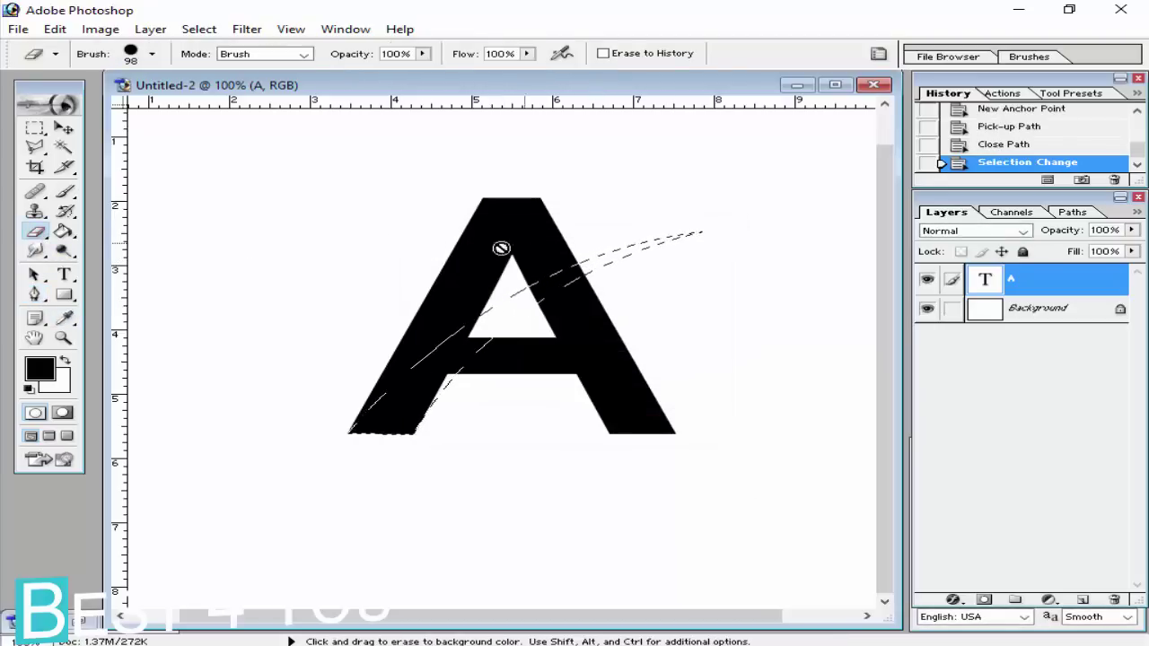
{"action": "left_click", "coordinate": [515, 302]}
{"action": "left_click", "coordinate": [523, 269]}
{"action": "mouse_move", "coordinate": [692, 257]}
{"action": "left_mouse_down"}
{"action": "mouse_move", "coordinate": [409, 419]}
{"action": "mouse_move", "coordinate": [685, 226]}
{"action": "left_mouse_up"}
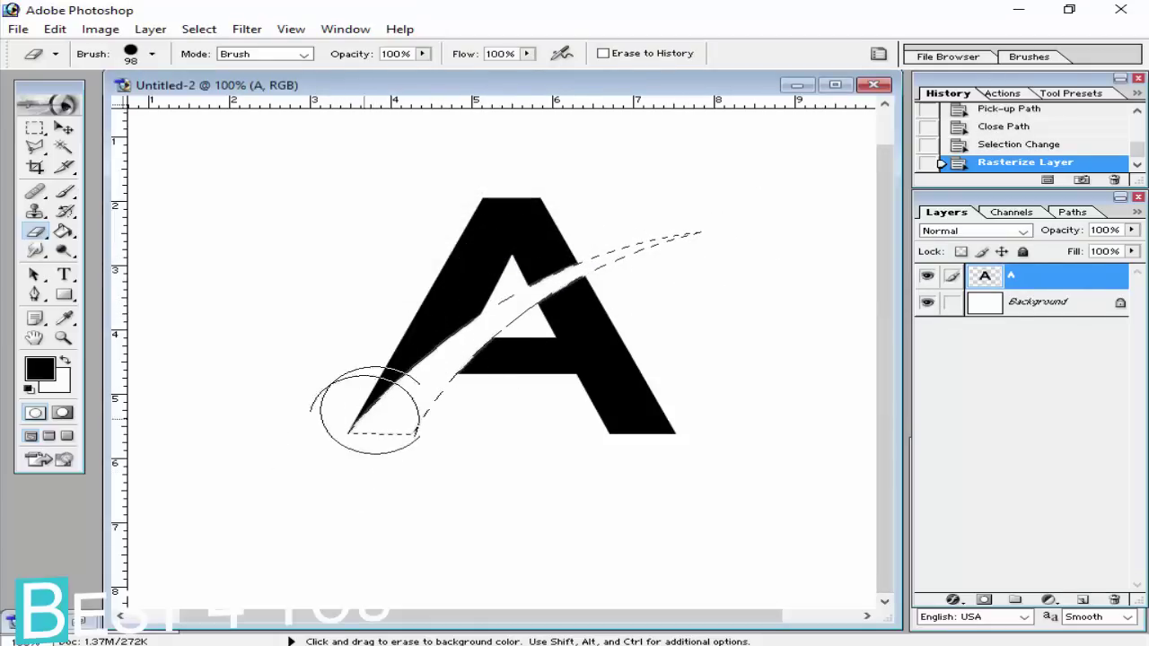
{"action": "left_click", "coordinate": [67, 132]}
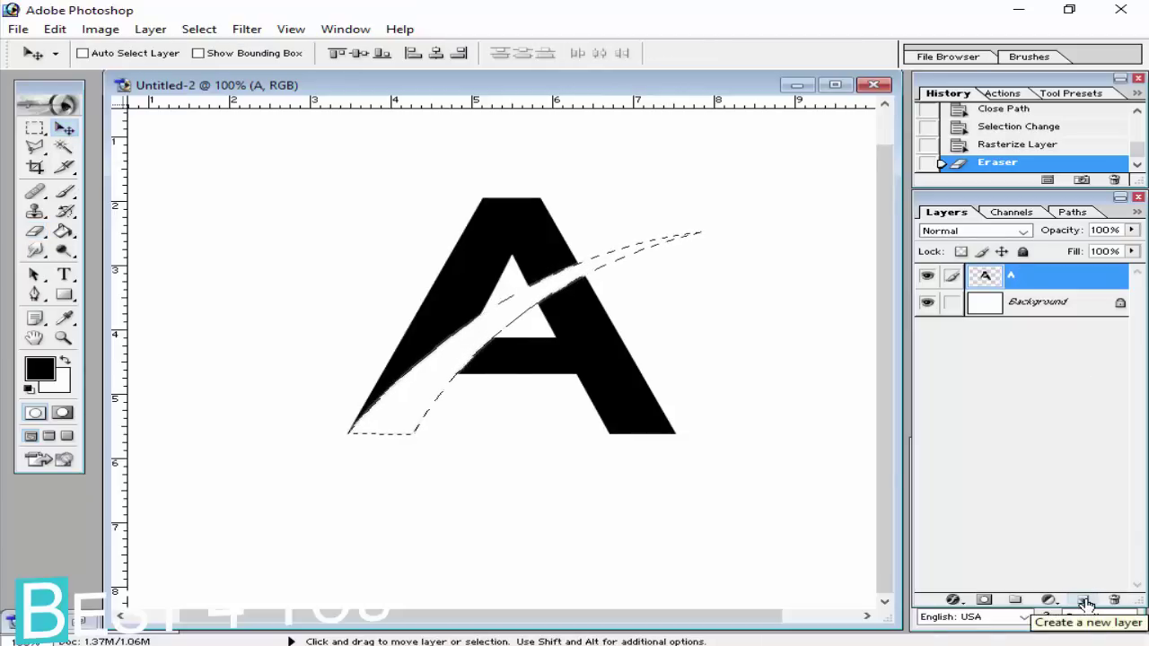
Step: On a new layer, brush black into the swoosh selection, then deselect
{"action": "left_click", "coordinate": [1084, 600]}
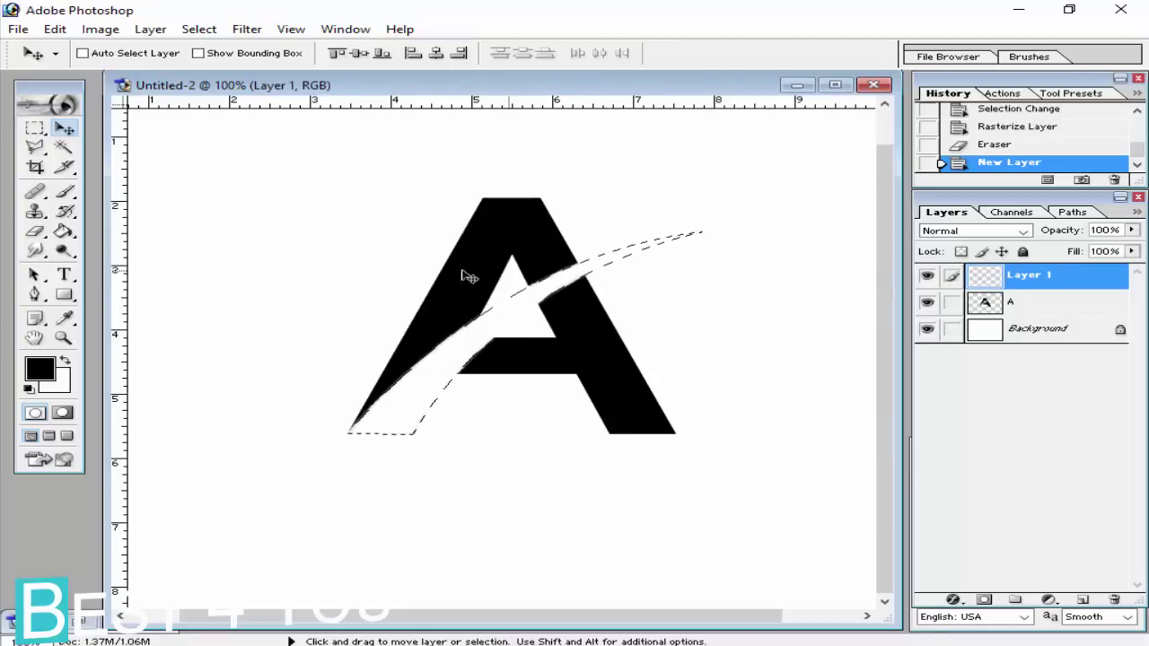
{"action": "left_click", "coordinate": [66, 192]}
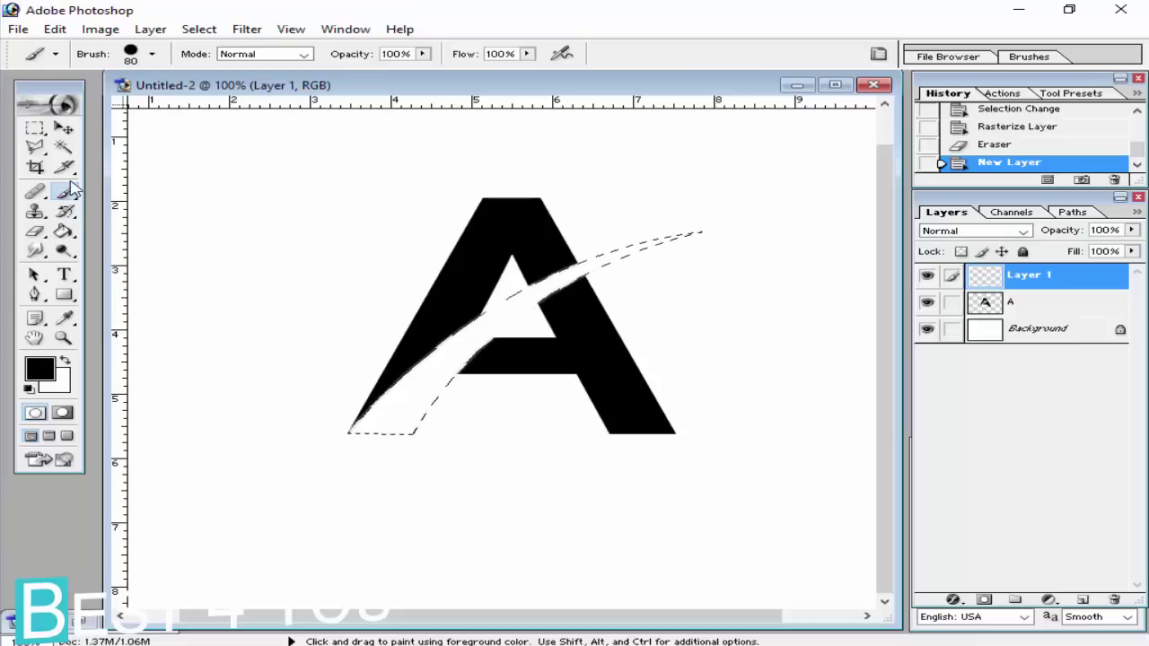
{"action": "left_click", "coordinate": [39, 370]}
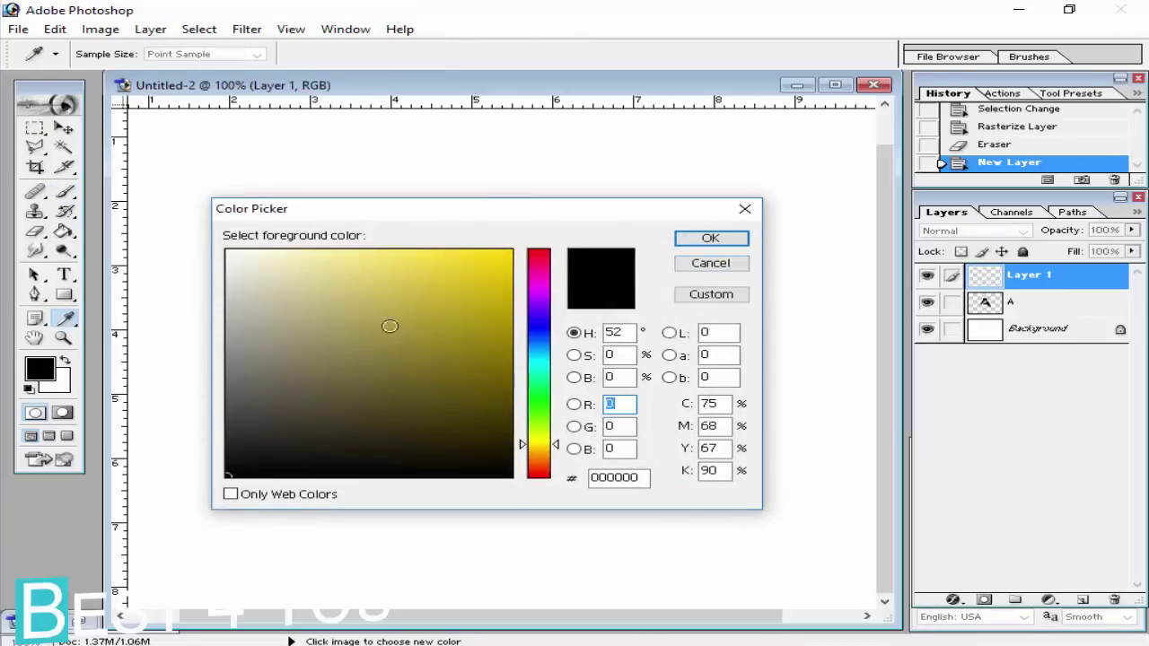
{"action": "left_click", "coordinate": [694, 244]}
{"action": "key", "text": "b"}
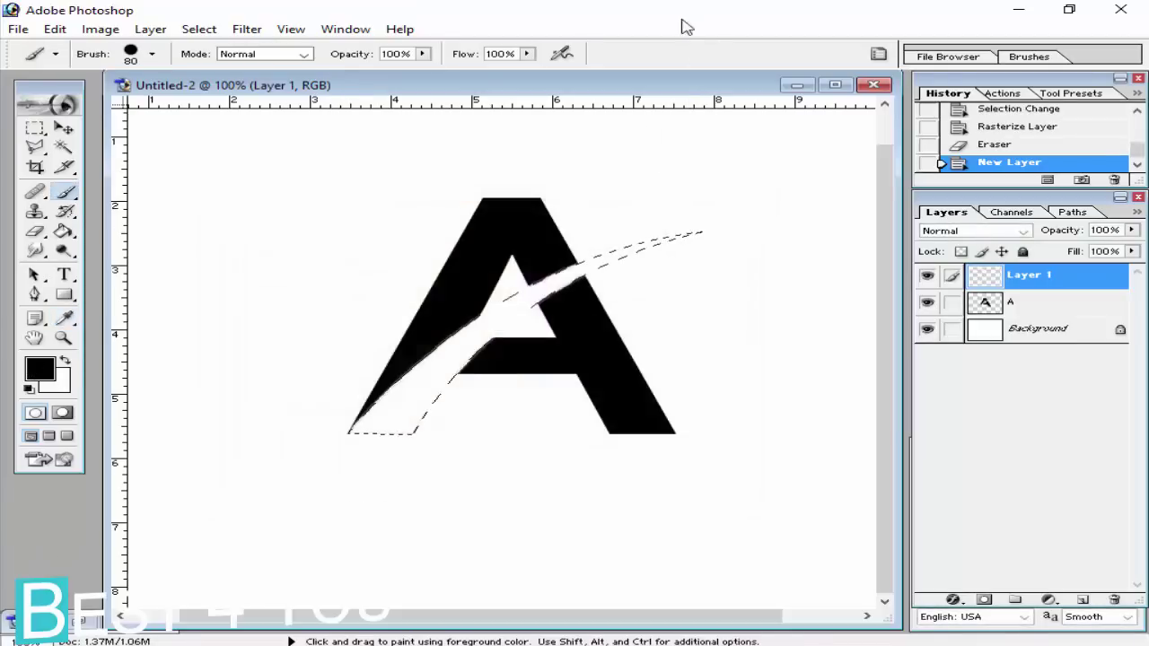
{"action": "mouse_move", "coordinate": [690, 244]}
{"action": "left_mouse_down"}
{"action": "mouse_move", "coordinate": [641, 254]}
{"action": "mouse_move", "coordinate": [325, 461]}
{"action": "mouse_move", "coordinate": [411, 396]}
{"action": "left_mouse_up"}
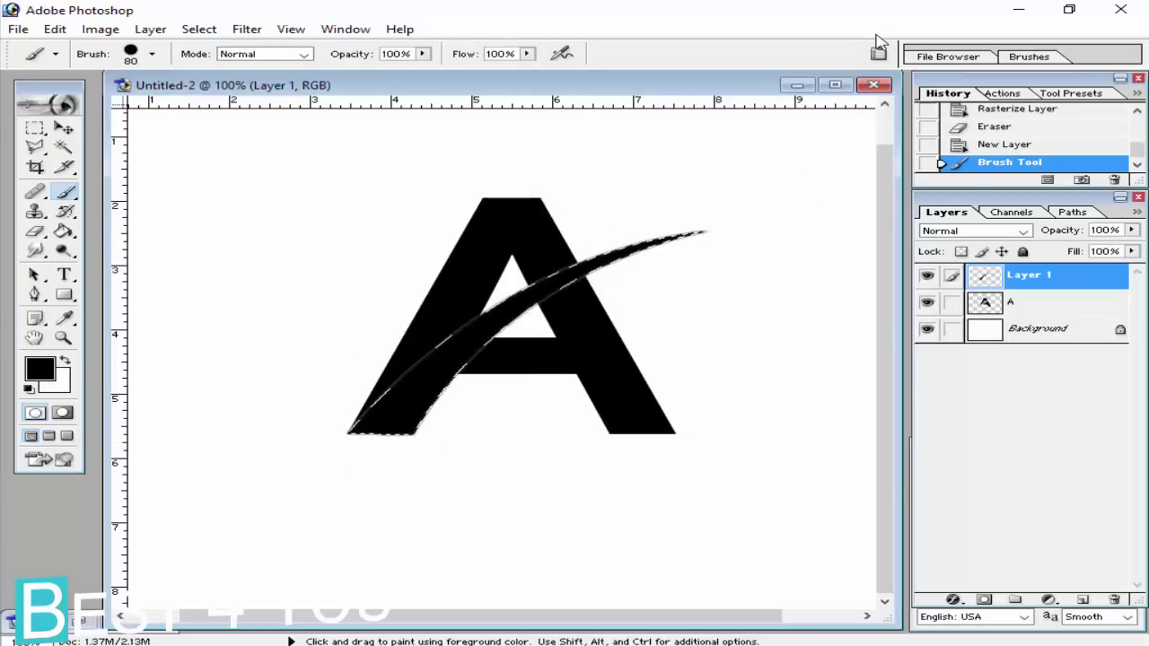
{"action": "key", "text": "ctrl+d"}
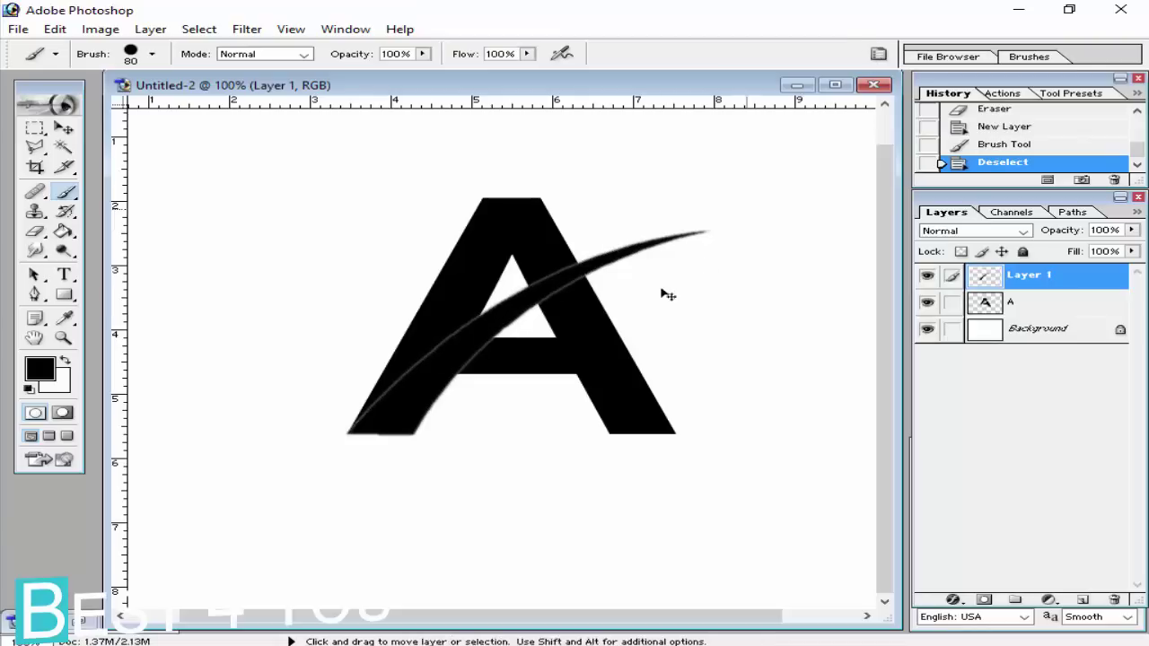
Step: Toggle the swoosh layer's visibility to check the gap in the A
{"action": "left_click", "coordinate": [64, 129]}
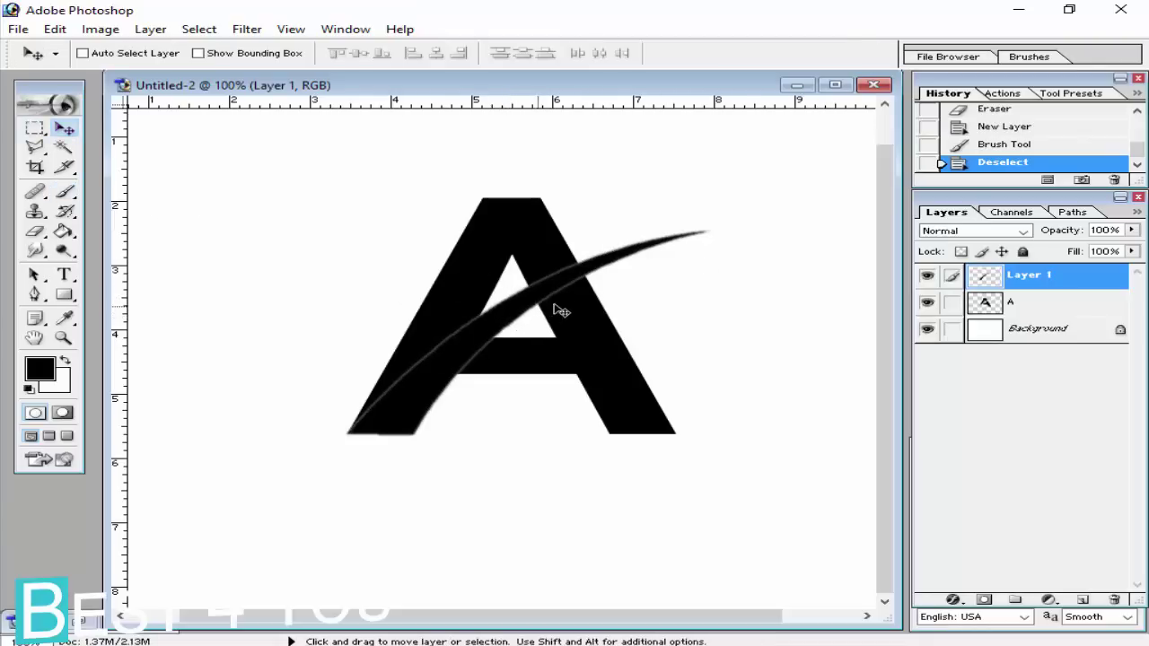
{"action": "left_click", "coordinate": [928, 278]}
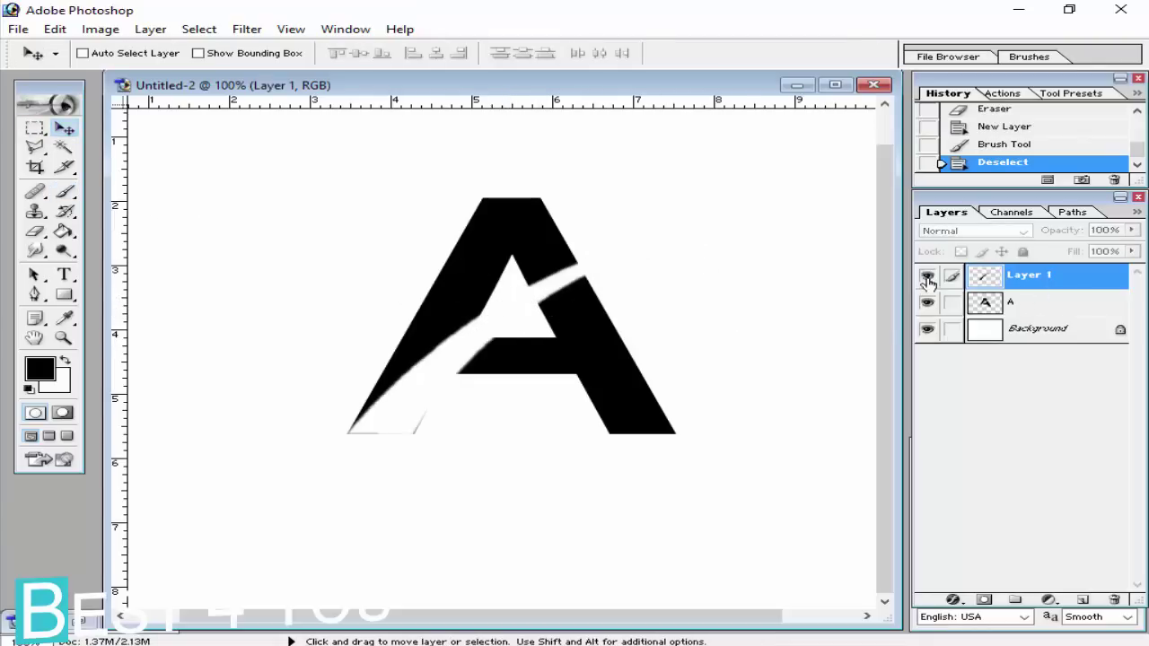
{"action": "double_click", "coordinate": [928, 277]}
{"action": "left_click", "coordinate": [928, 277]}
{"action": "left_click", "coordinate": [928, 278]}
{"action": "left_click", "coordinate": [928, 278]}
Step: Rotate and distort the swoosh, then cancel and revert to the Brush Tool history state
{"action": "key", "text": "ctrl+t"}
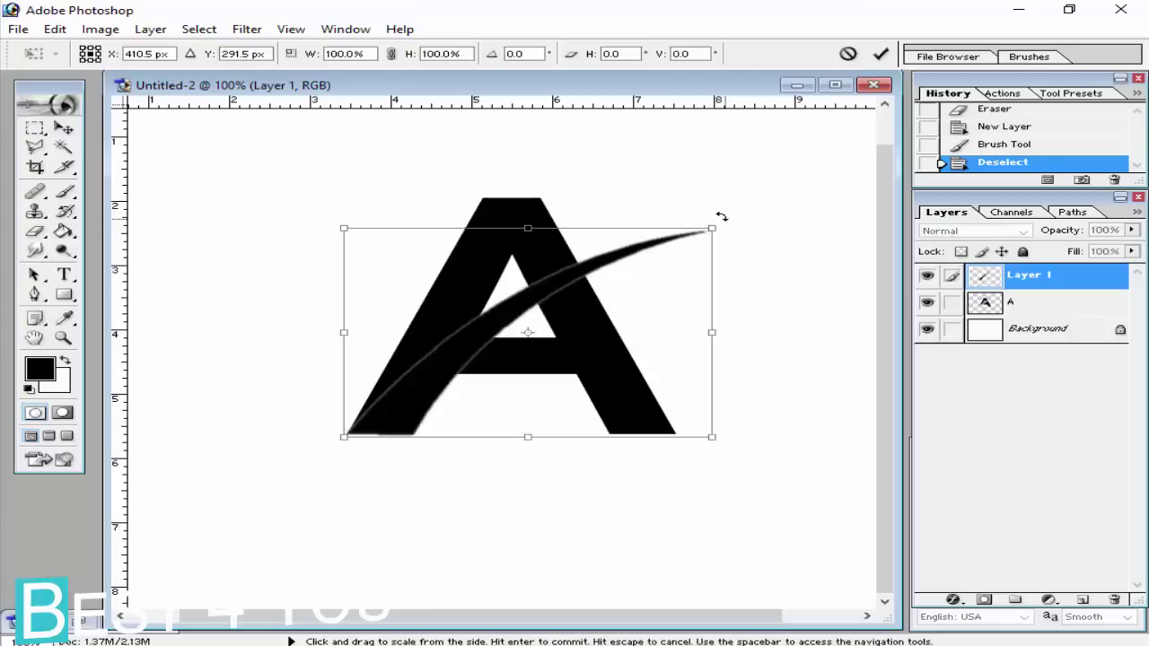
{"action": "left_click_drag", "start_coordinate": [723, 218], "coordinate": [729, 218]}
{"action": "left_click_drag", "start_coordinate": [585, 290], "coordinate": [597, 297]}
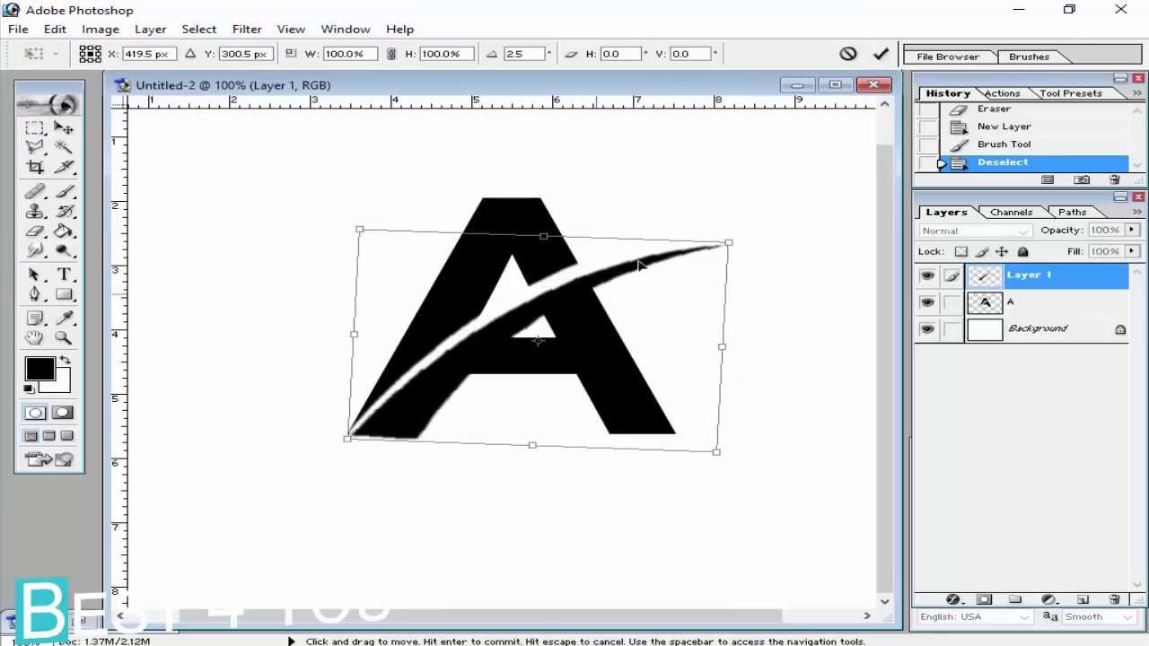
{"action": "left_click", "coordinate": [881, 53]}
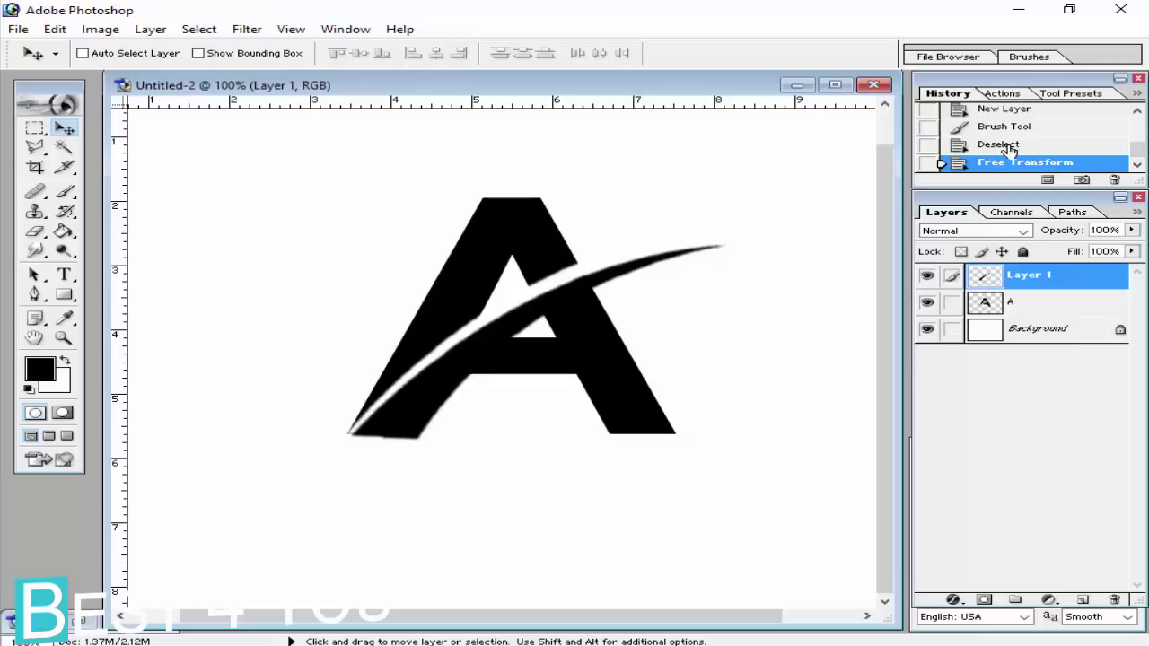
{"action": "key", "text": "ctrl+t"}
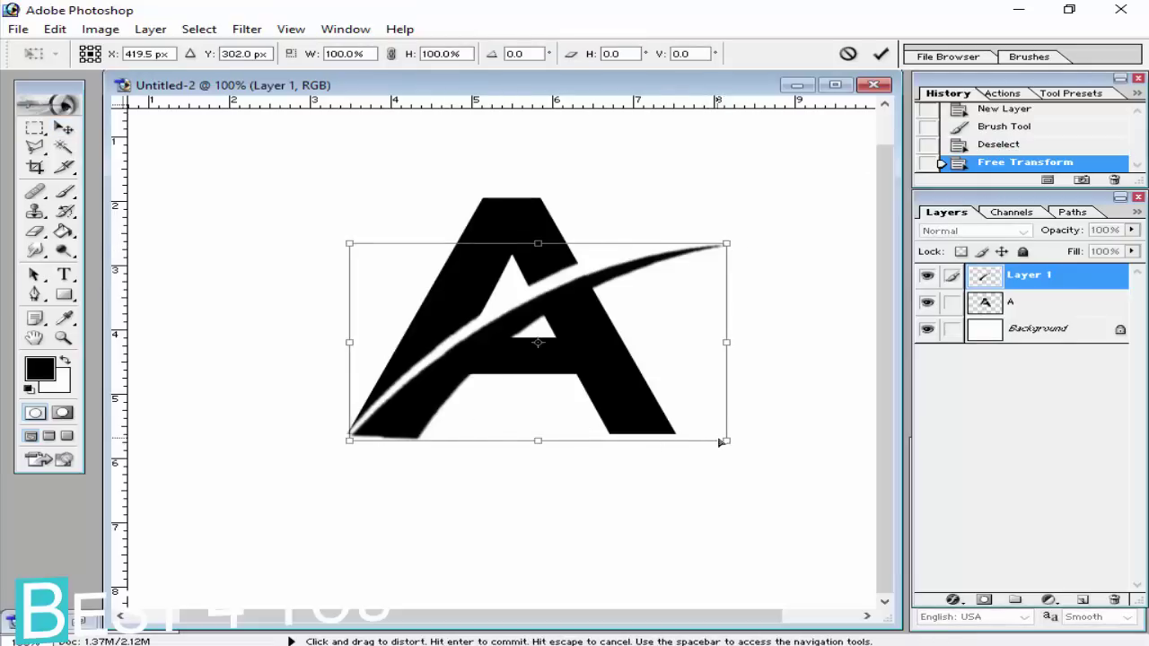
{"action": "mouse_move", "coordinate": [725, 438]}
{"action": "left_mouse_down"}
{"action": "mouse_move", "coordinate": [692, 428]}
{"action": "mouse_move", "coordinate": [725, 449]}
{"action": "left_mouse_up"}
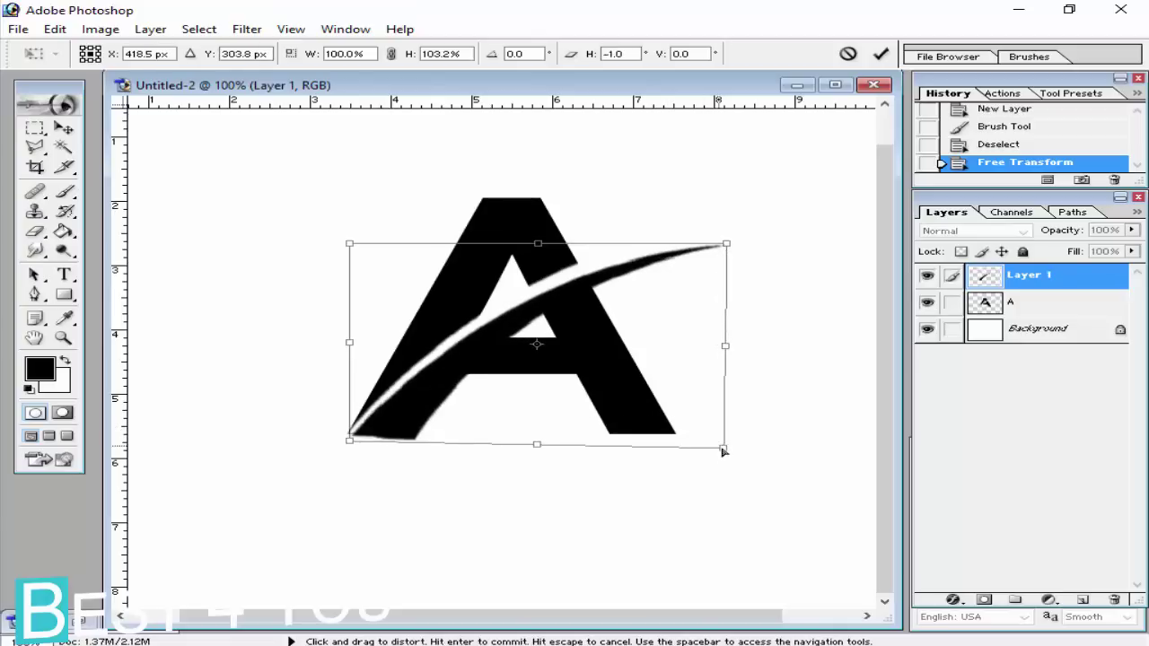
{"action": "left_click", "coordinate": [847, 53]}
{"action": "left_click", "coordinate": [1009, 128]}
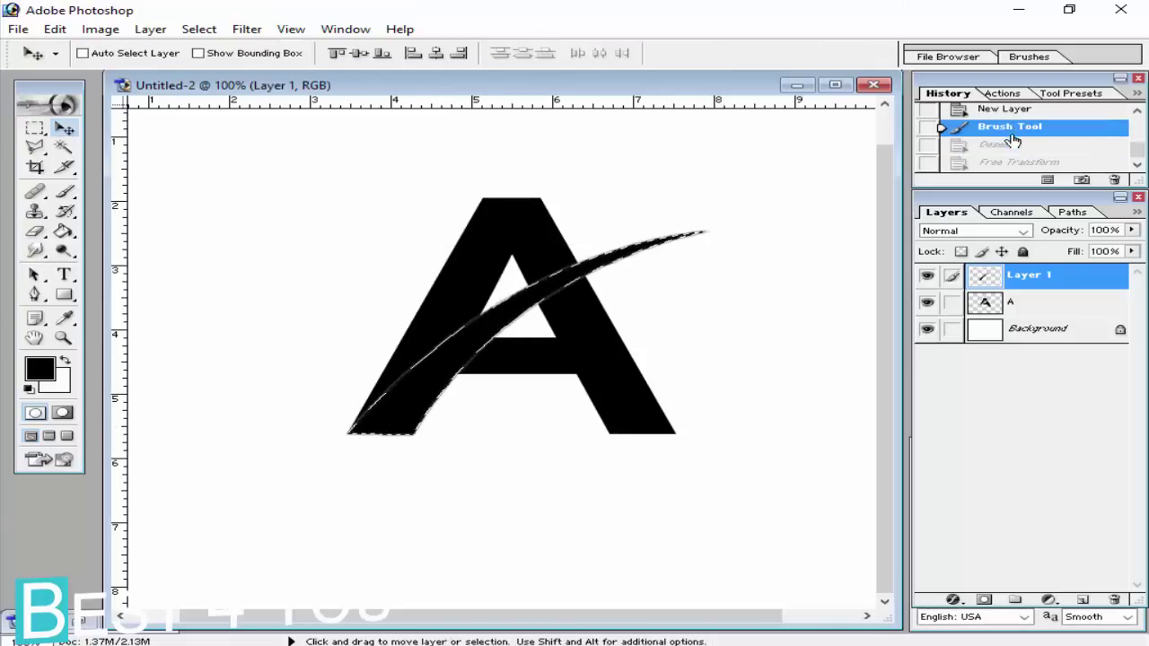
Step: From the Deselect state, rotate the swoosh about 5 degrees and pull its right corners inward
{"action": "left_click", "coordinate": [1000, 143]}
{"action": "key", "text": "ctrl+t"}
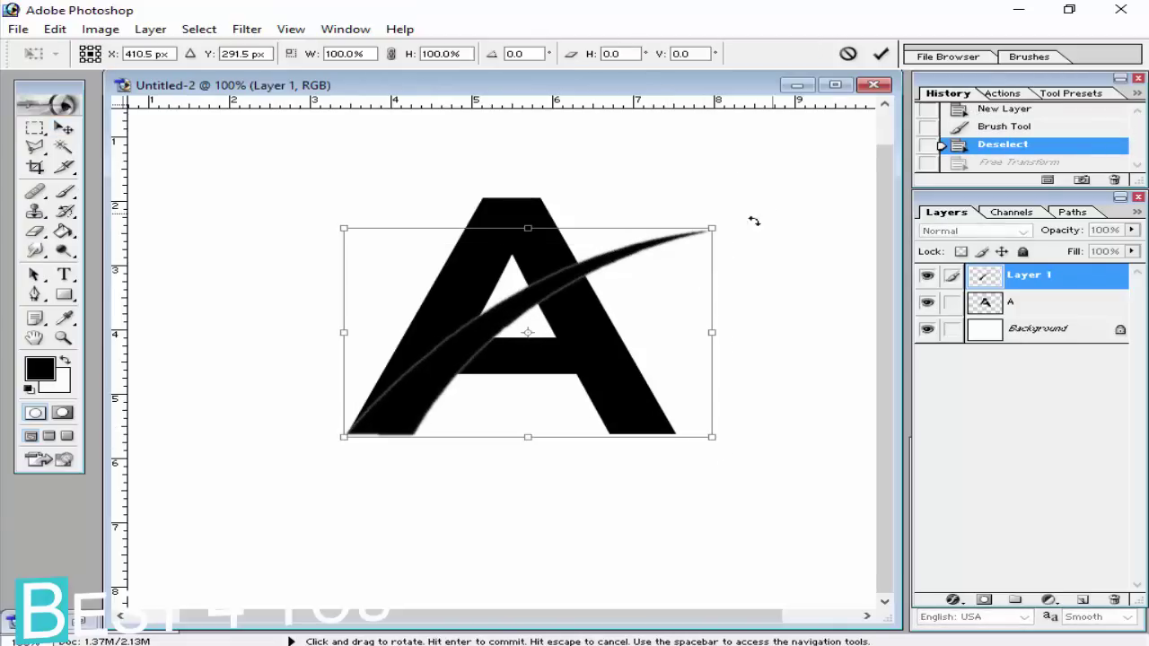
{"action": "left_click_drag", "start_coordinate": [719, 217], "coordinate": [738, 226]}
{"action": "left_click_drag", "start_coordinate": [620, 290], "coordinate": [625, 299]}
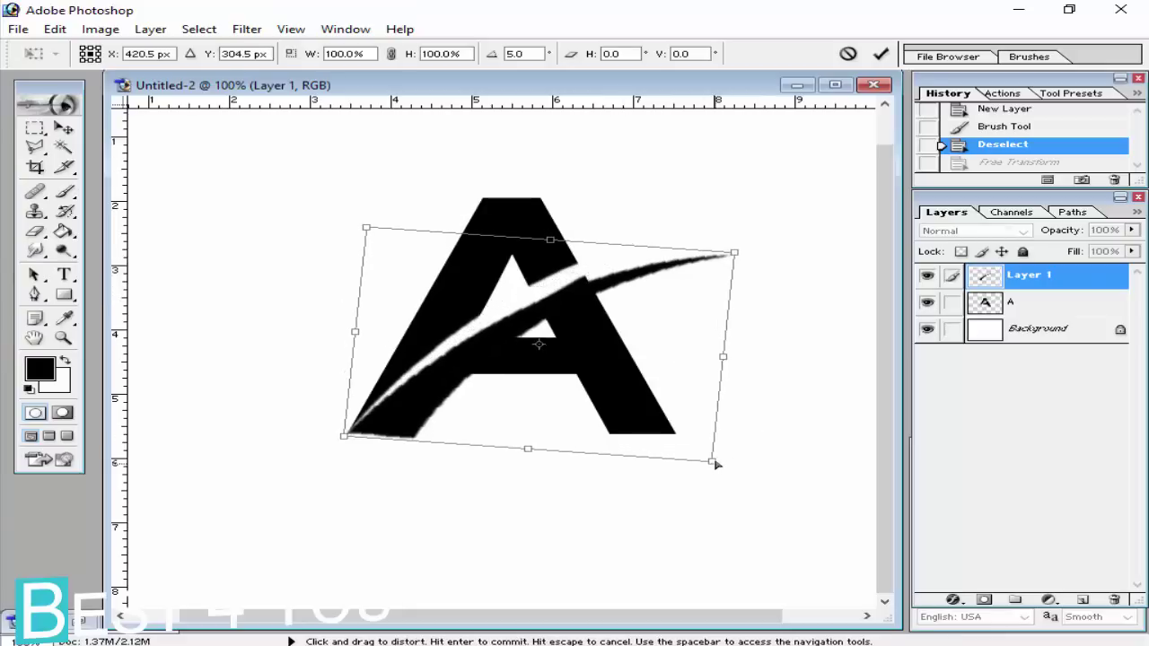
{"action": "mouse_move", "coordinate": [714, 462]}
{"action": "left_mouse_down"}
{"action": "mouse_move", "coordinate": [717, 450]}
{"action": "mouse_move", "coordinate": [672, 434]}
{"action": "left_mouse_up"}
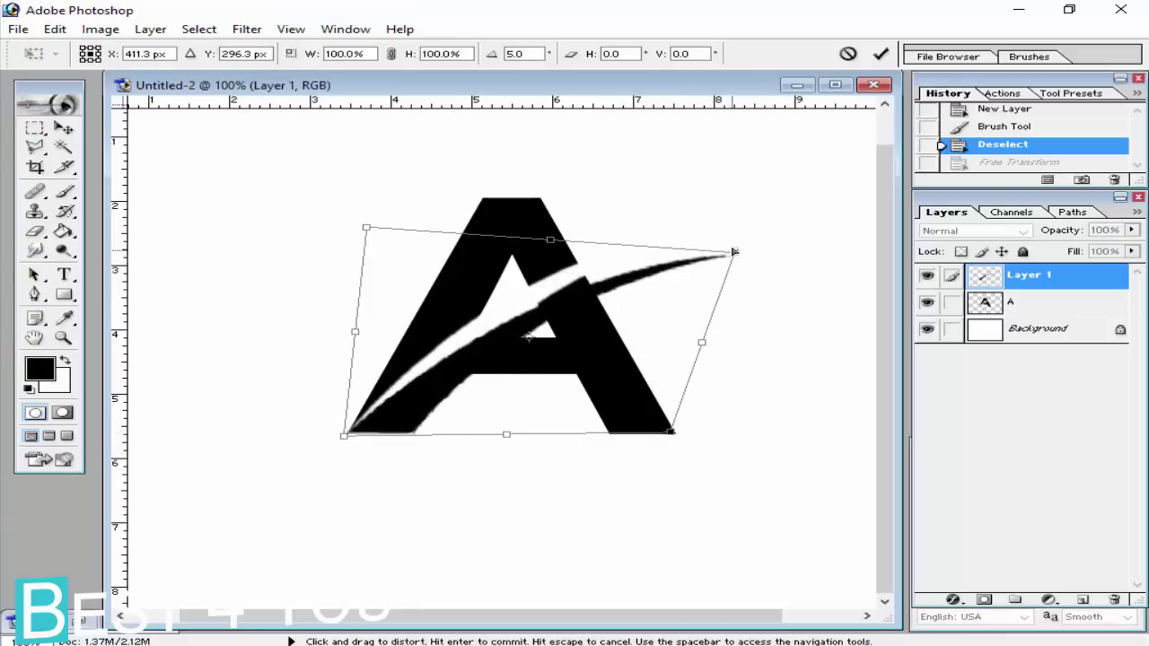
{"action": "mouse_move", "coordinate": [734, 252]}
{"action": "left_mouse_down"}
{"action": "mouse_move", "coordinate": [687, 244]}
{"action": "mouse_move", "coordinate": [720, 244]}
{"action": "mouse_move", "coordinate": [699, 239]}
{"action": "left_mouse_up"}
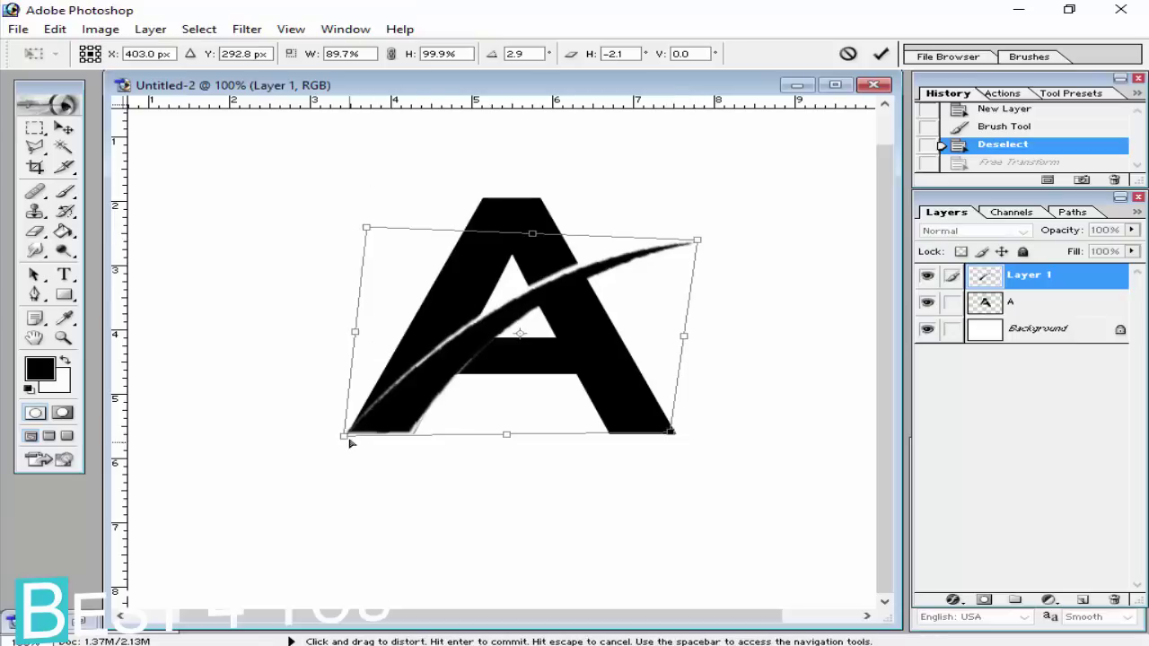
Step: Fine-tune the swoosh's corner points, widen it leftward and commit the transform
{"action": "left_click_drag", "start_coordinate": [351, 439], "coordinate": [355, 438]}
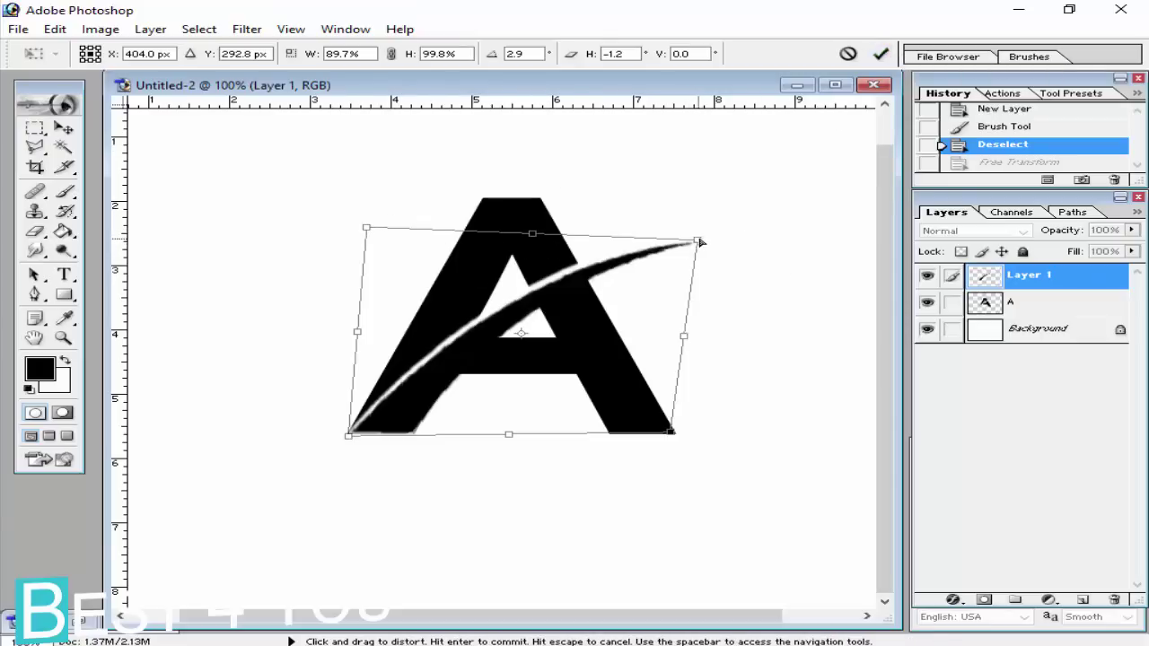
{"action": "left_click_drag", "start_coordinate": [701, 243], "coordinate": [704, 241]}
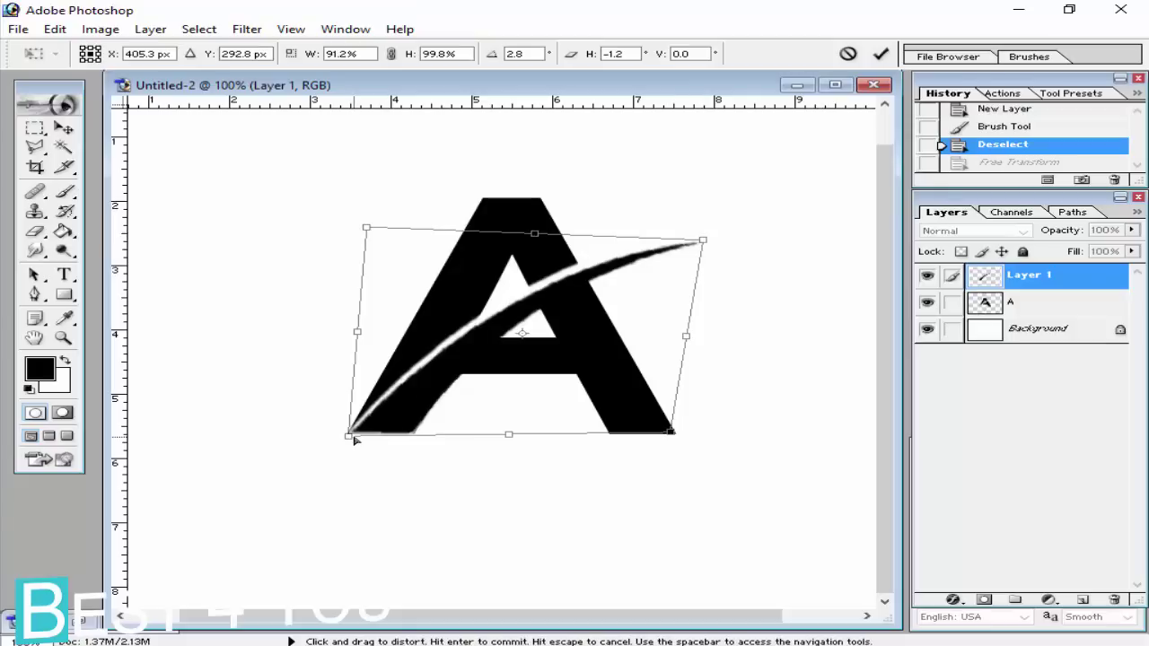
{"action": "left_click_drag", "start_coordinate": [351, 437], "coordinate": [354, 438]}
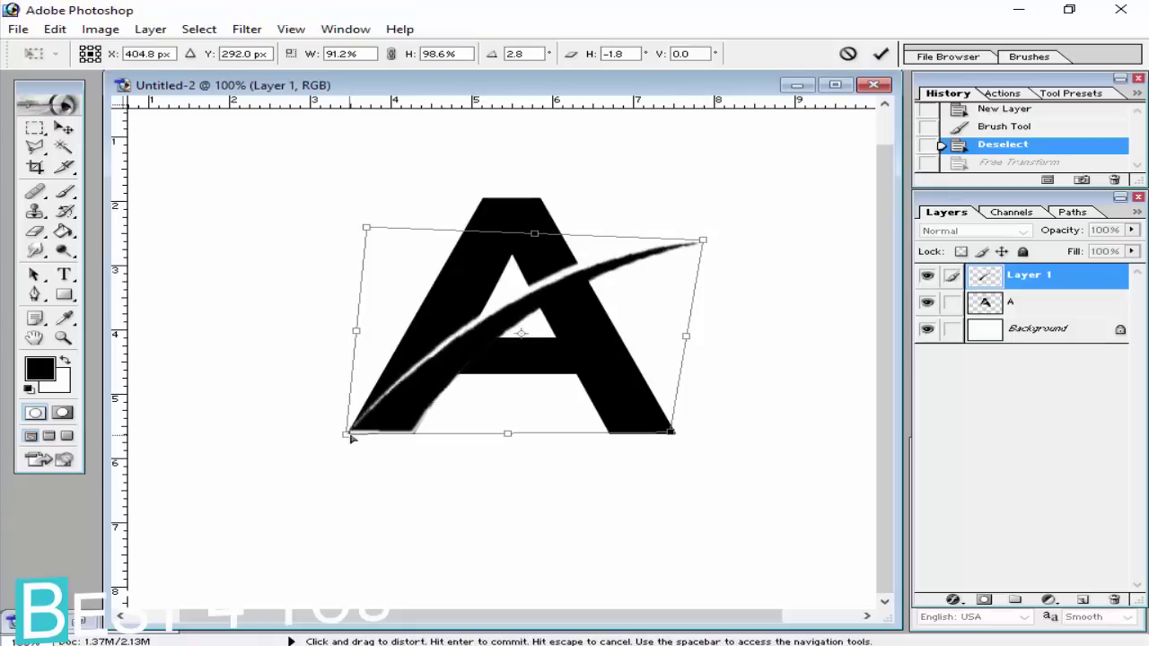
{"action": "left_click_drag", "start_coordinate": [673, 436], "coordinate": [674, 436]}
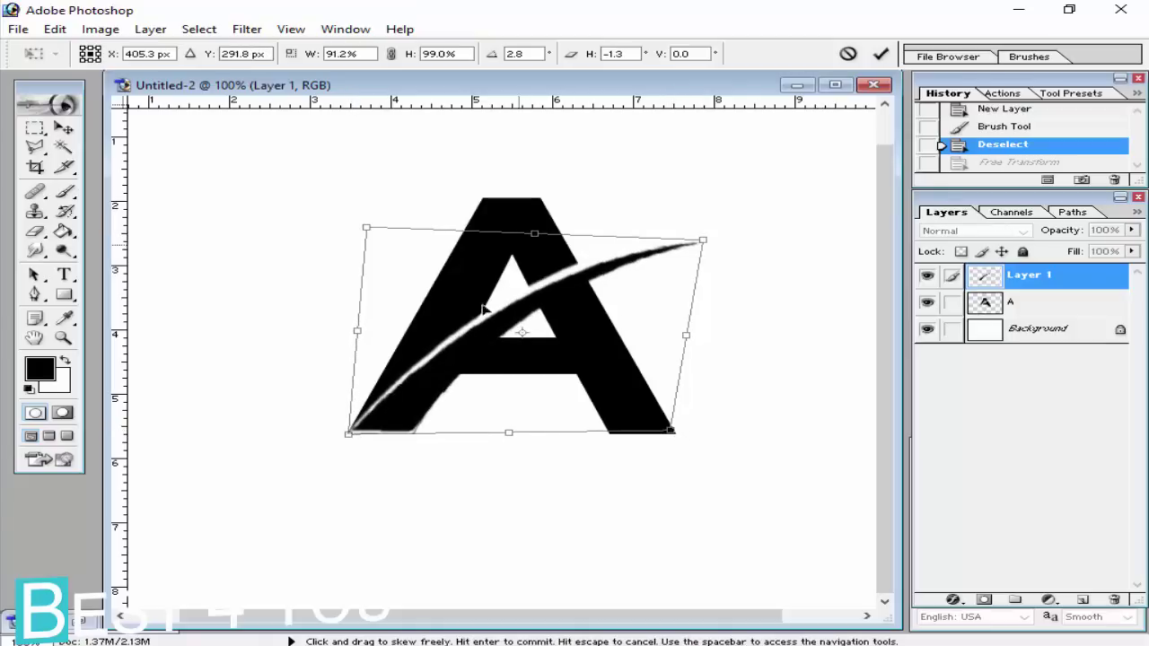
{"action": "left_click_drag", "start_coordinate": [370, 233], "coordinate": [348, 230]}
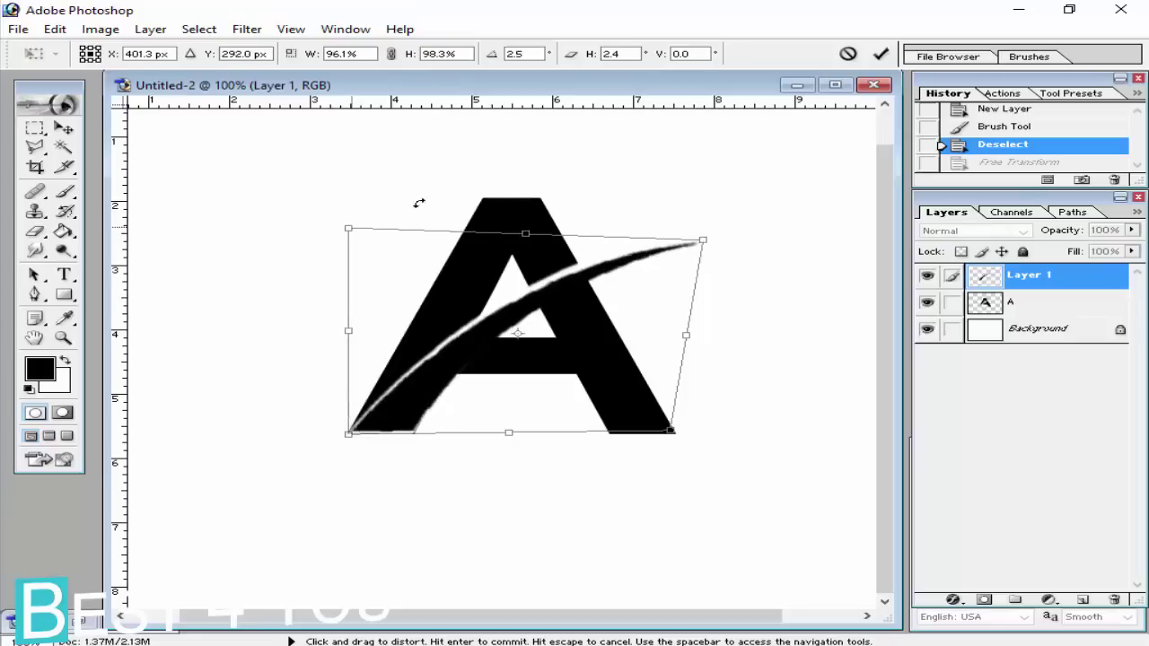
{"action": "left_click", "coordinate": [881, 58]}
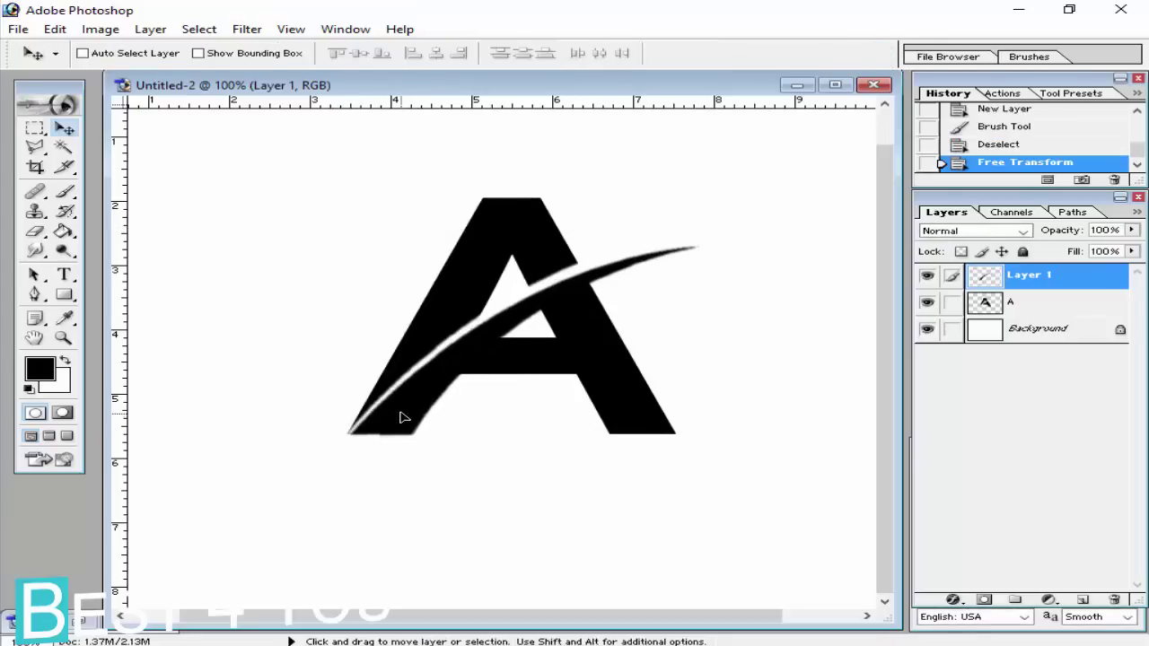
Step: Nudge the swoosh, merge it down into the A layer, and load the merged letter as a selection
{"action": "key", "text": "Left"}
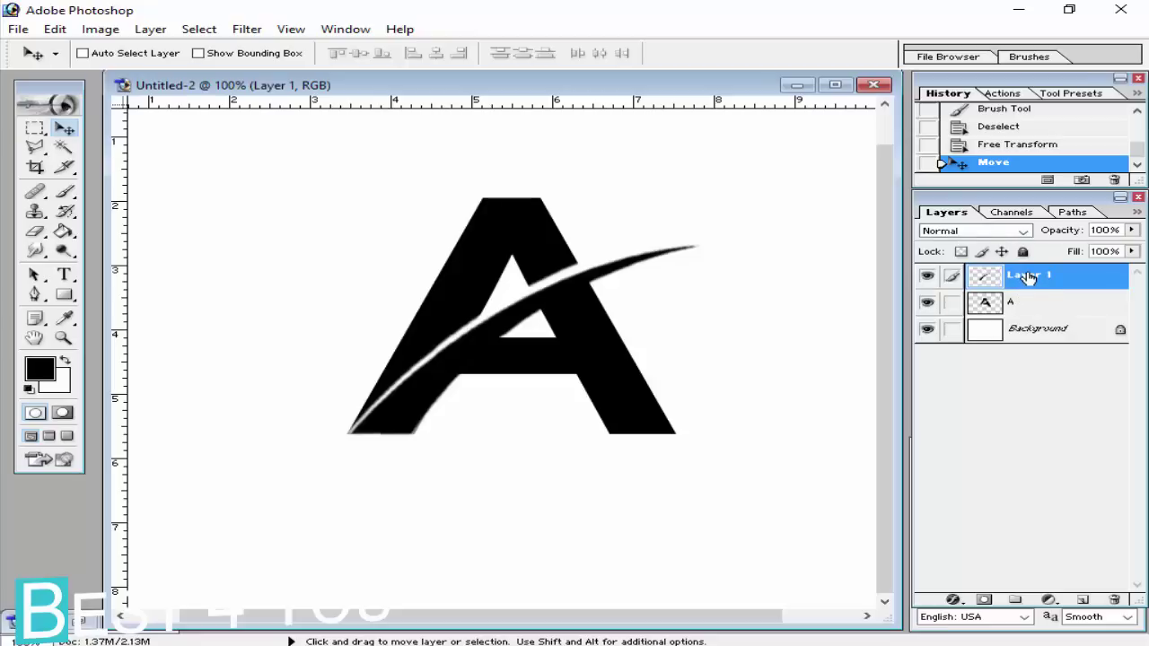
{"action": "left_click", "coordinate": [1026, 304], "text": "ctrl"}
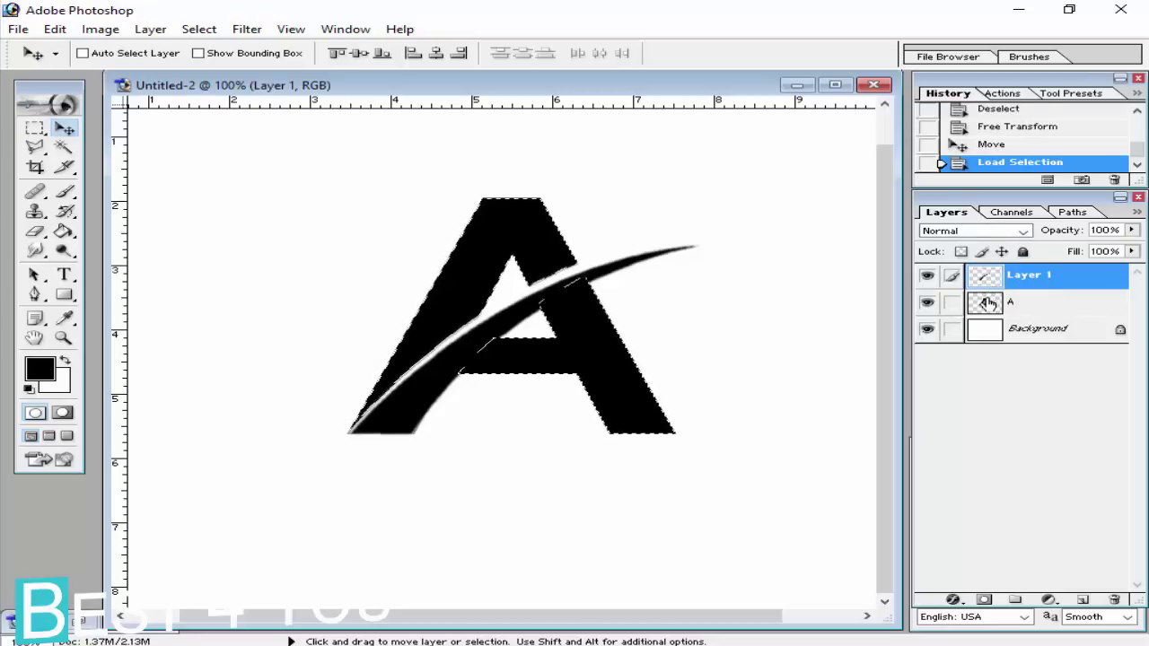
{"action": "left_click", "coordinate": [1020, 306]}
{"action": "left_click", "coordinate": [1019, 277], "text": "ctrl"}
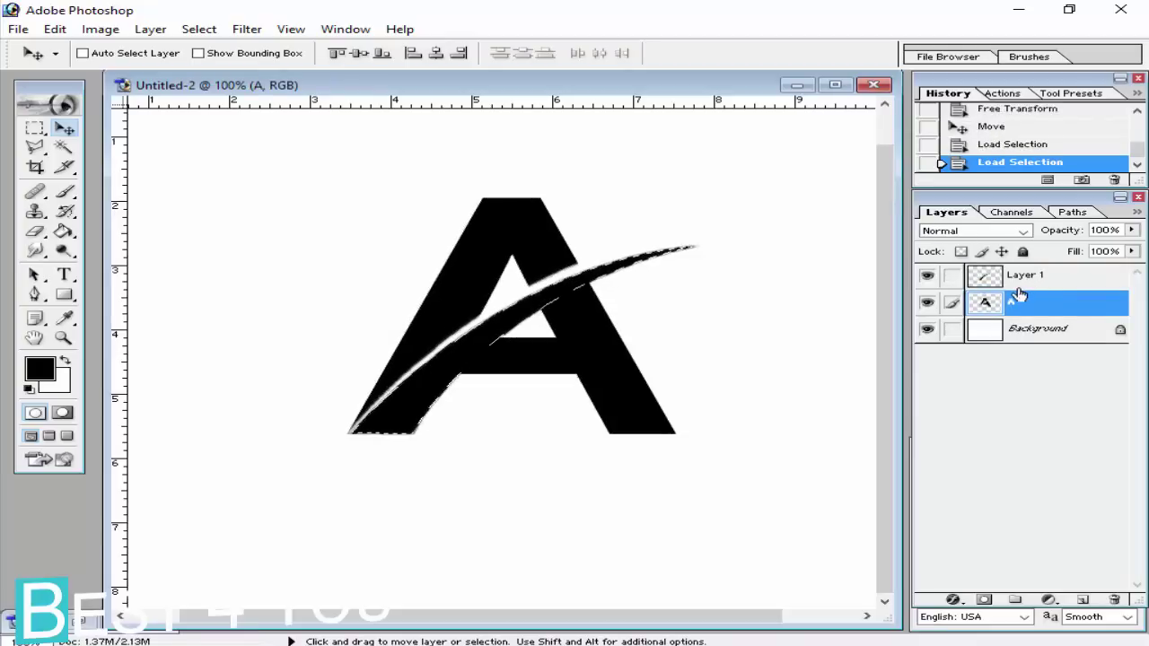
{"action": "left_click", "coordinate": [1022, 277]}
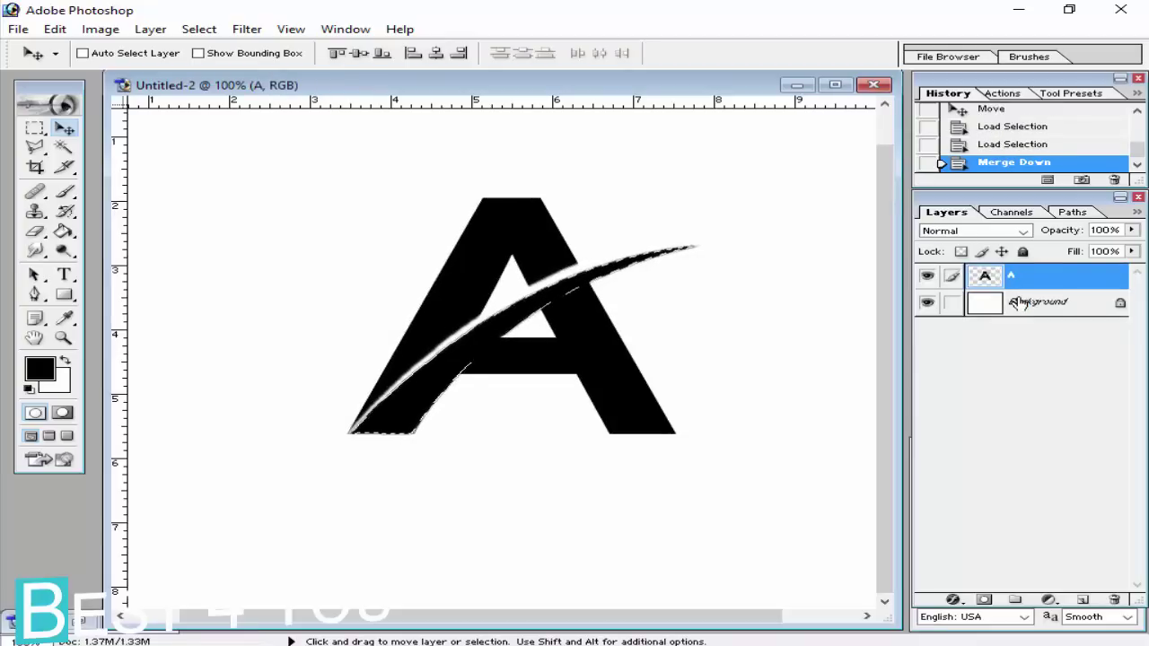
{"action": "key", "text": "ctrl+z"}
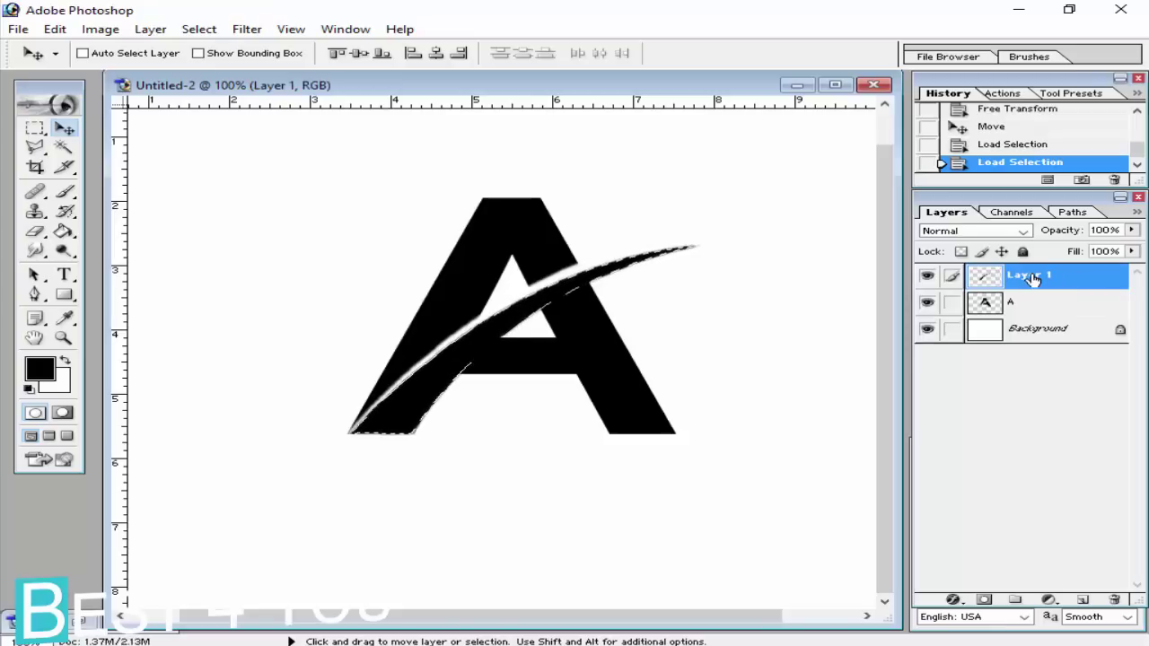
{"action": "key", "text": "ctrl+e"}
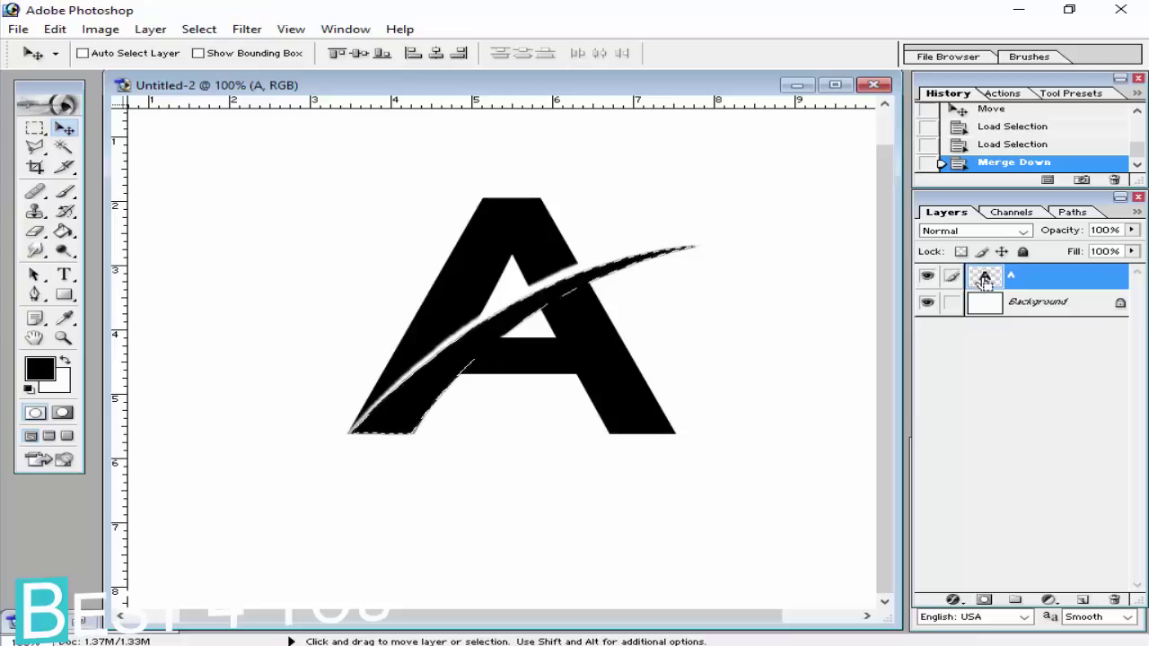
{"action": "left_click", "coordinate": [984, 278], "text": "ctrl"}
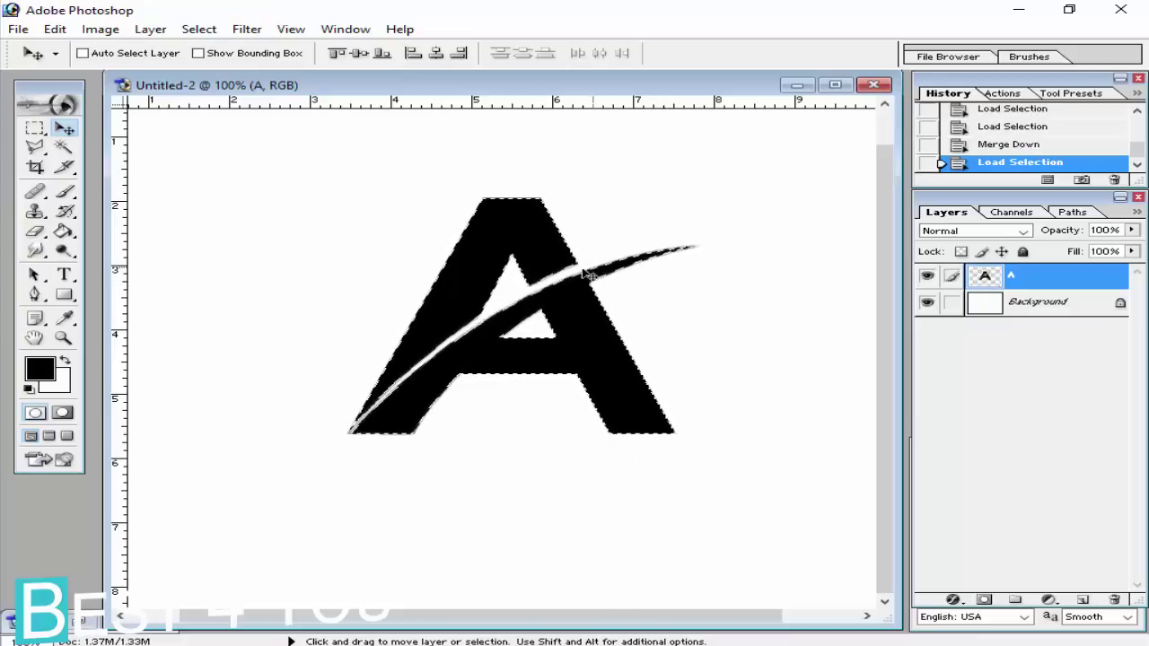
Step: Enter hex 730331 in the foreground Color Picker and confirm
{"action": "left_click", "coordinate": [39, 368]}
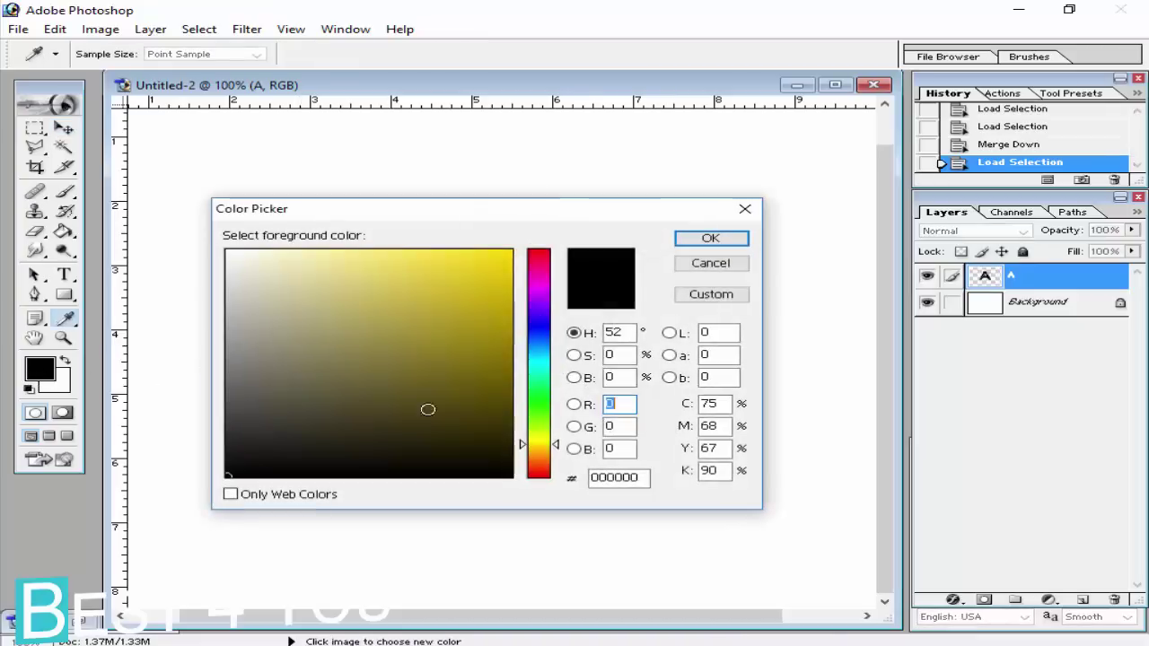
{"action": "double_click", "coordinate": [630, 476]}
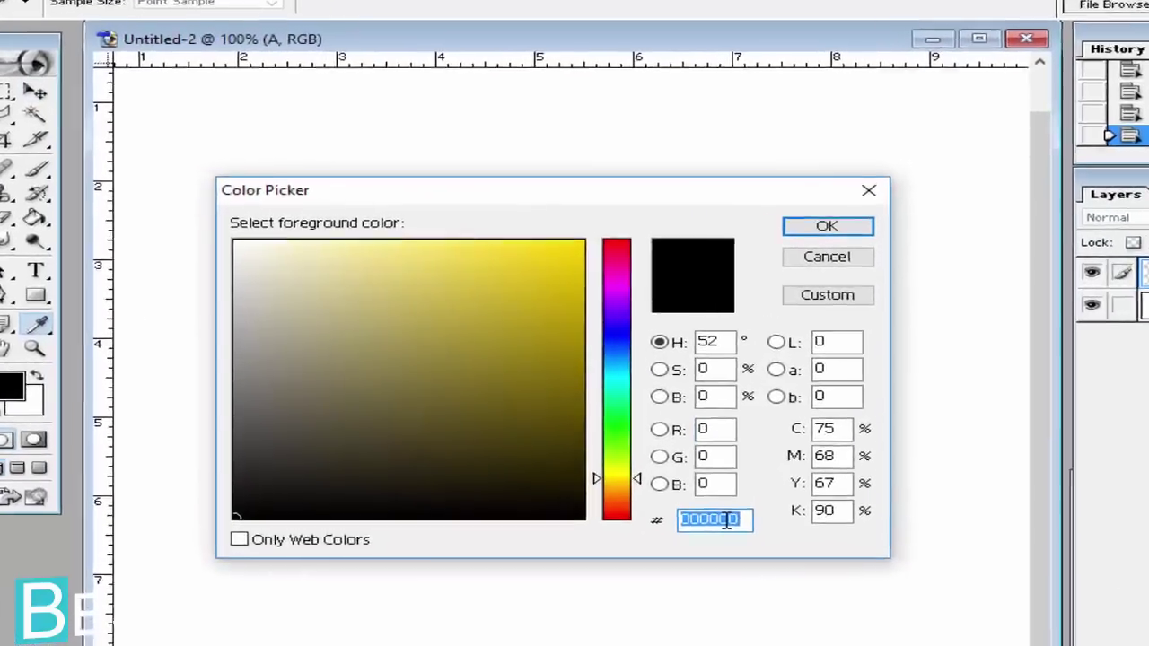
{"action": "type", "text": "73033"}
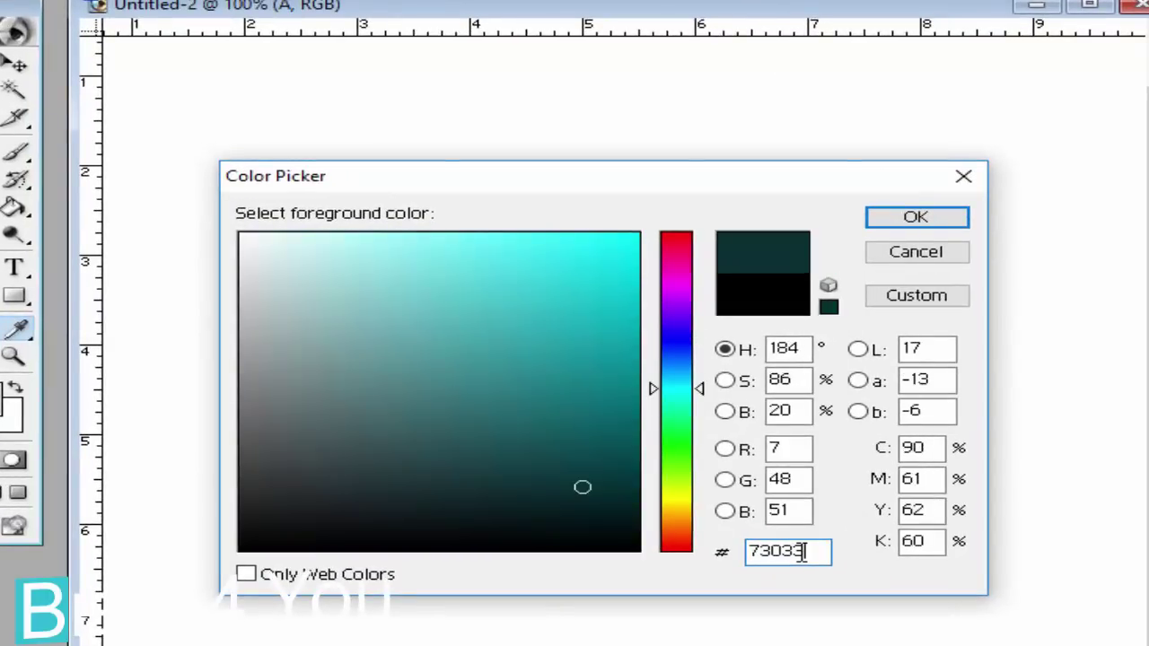
{"action": "type", "text": "1"}
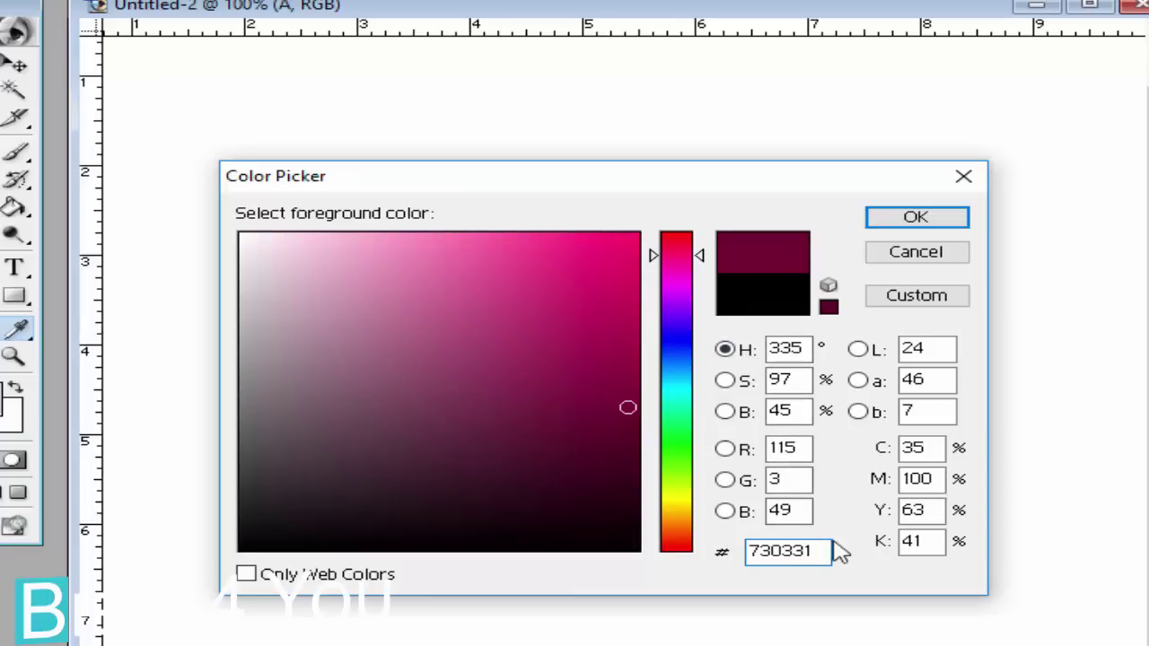
{"action": "left_click", "coordinate": [869, 223]}
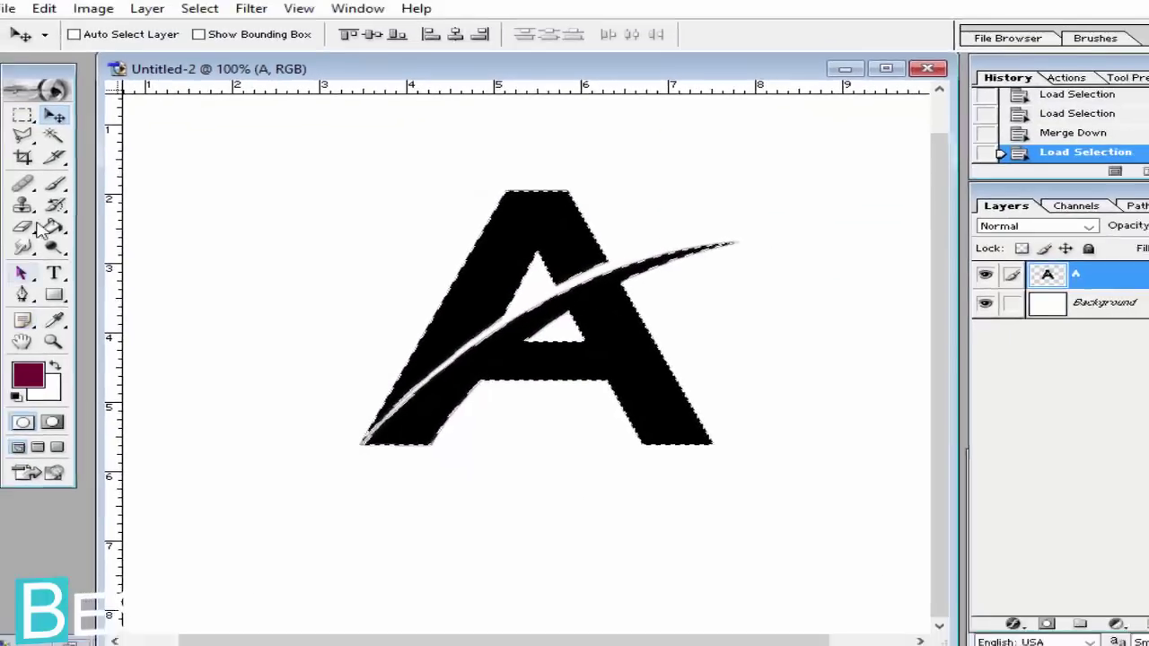
Step: Brush the selected A and swoosh solid dark magenta, then drop the selection
{"action": "key", "text": "b"}
{"action": "mouse_move", "coordinate": [476, 211]}
{"action": "left_mouse_down"}
{"action": "mouse_move", "coordinate": [489, 238]}
{"action": "mouse_move", "coordinate": [488, 404]}
{"action": "mouse_move", "coordinate": [364, 437]}
{"action": "mouse_move", "coordinate": [608, 308]}
{"action": "mouse_move", "coordinate": [736, 431]}
{"action": "mouse_move", "coordinate": [418, 374]}
{"action": "mouse_move", "coordinate": [333, 423]}
{"action": "mouse_move", "coordinate": [775, 264]}
{"action": "mouse_move", "coordinate": [371, 180]}
{"action": "mouse_move", "coordinate": [400, 230]}
{"action": "left_mouse_up"}
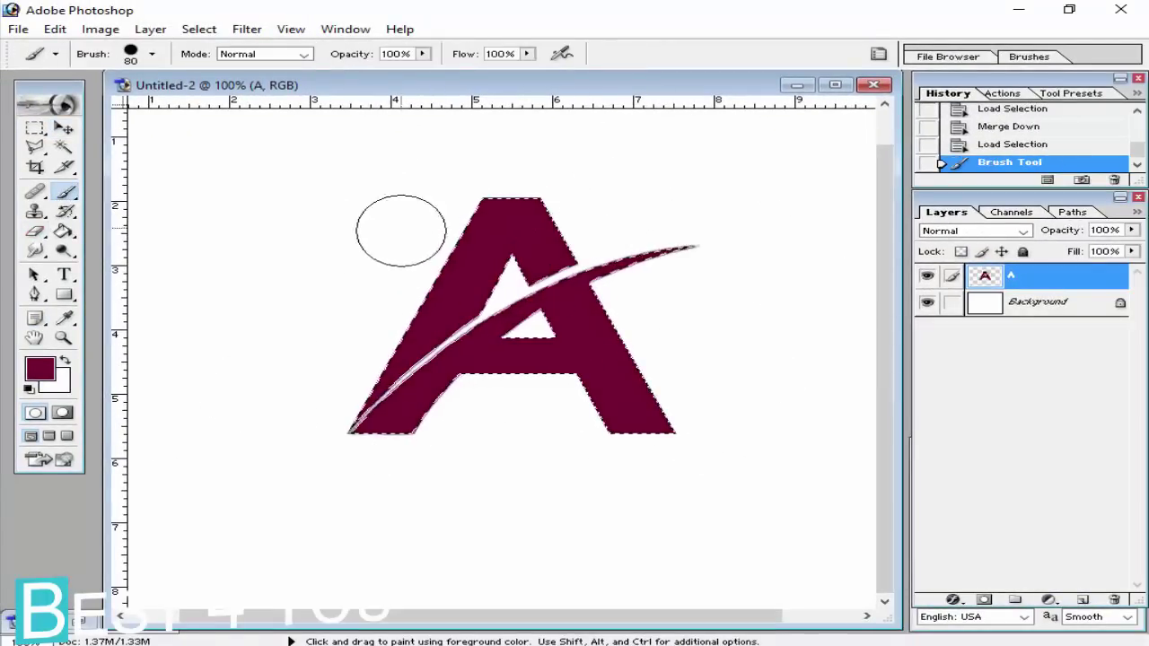
{"action": "key", "text": "ctrl+d"}
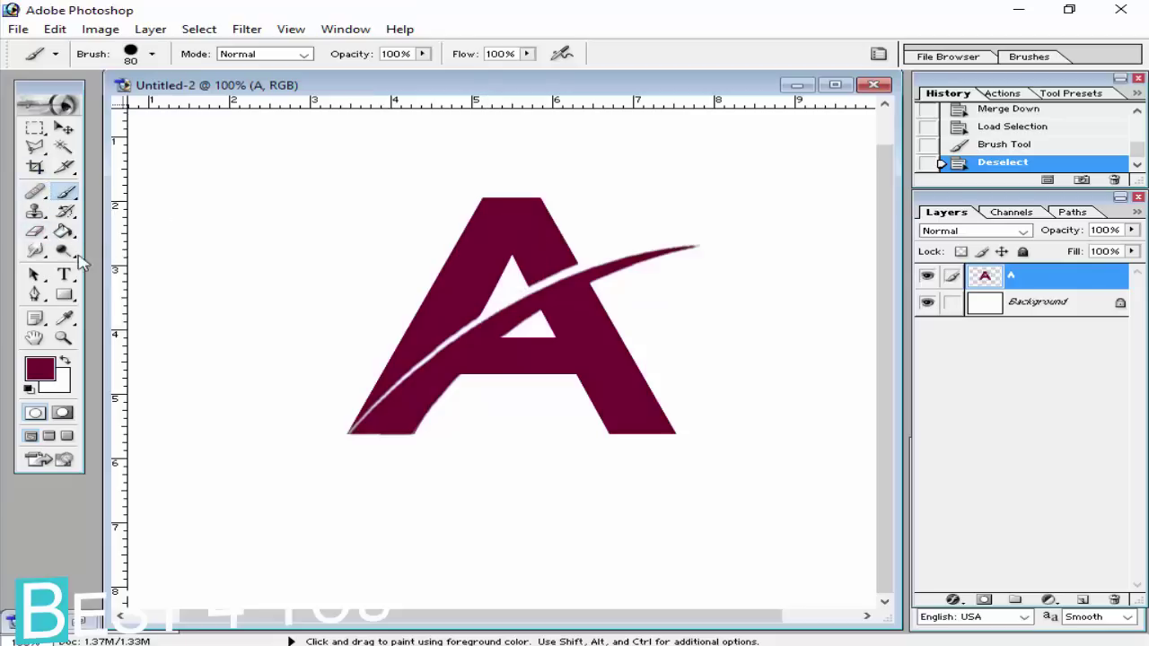
Step: Choose the Dodge tool, duplicate layer A to 'A copy', and hide the original A
{"action": "left_click", "coordinate": [61, 254]}
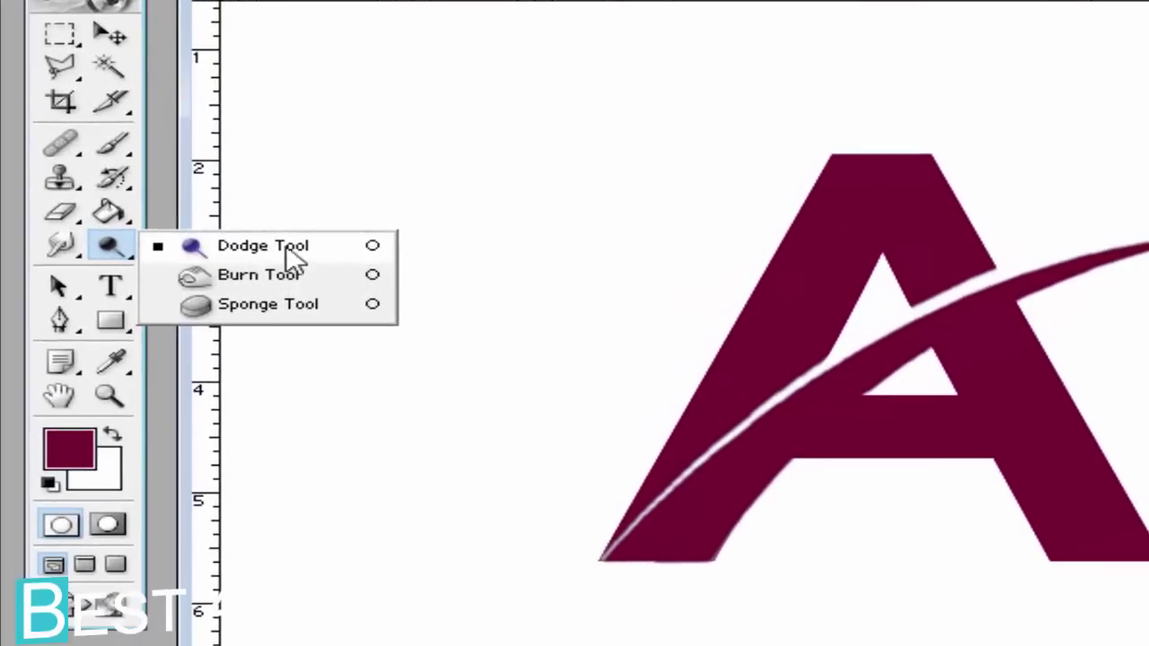
{"action": "left_click", "coordinate": [262, 246]}
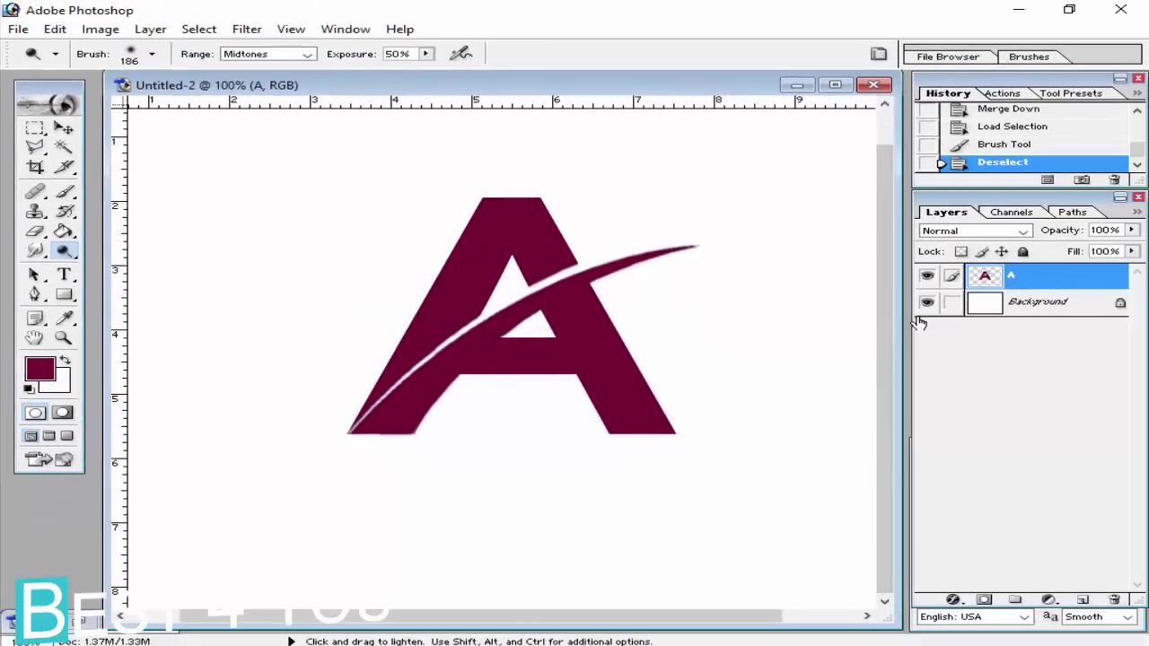
{"action": "key", "text": "ctrl+j"}
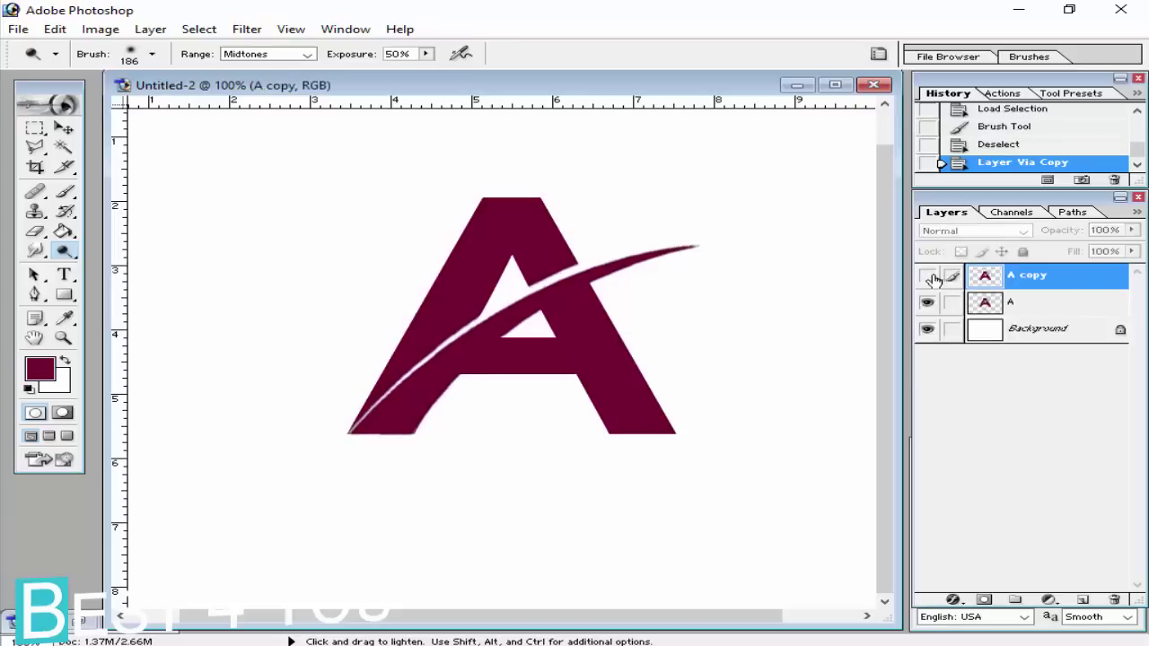
{"action": "left_click", "coordinate": [928, 278]}
{"action": "left_click", "coordinate": [928, 278]}
{"action": "left_click", "coordinate": [928, 277]}
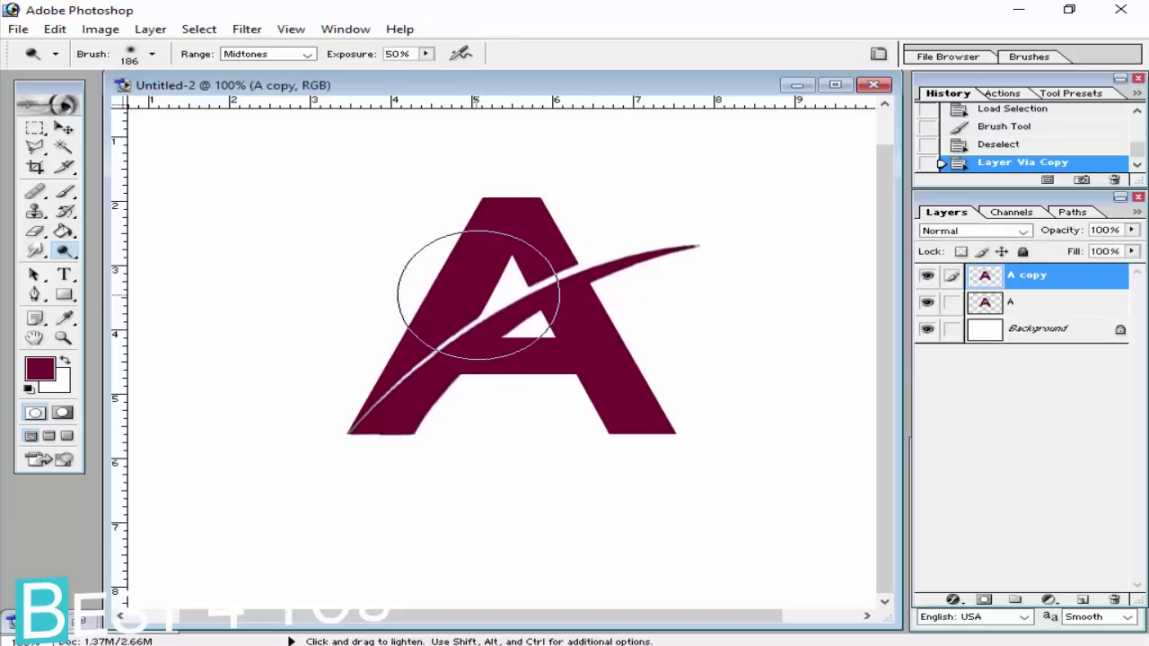
{"action": "left_click", "coordinate": [928, 303]}
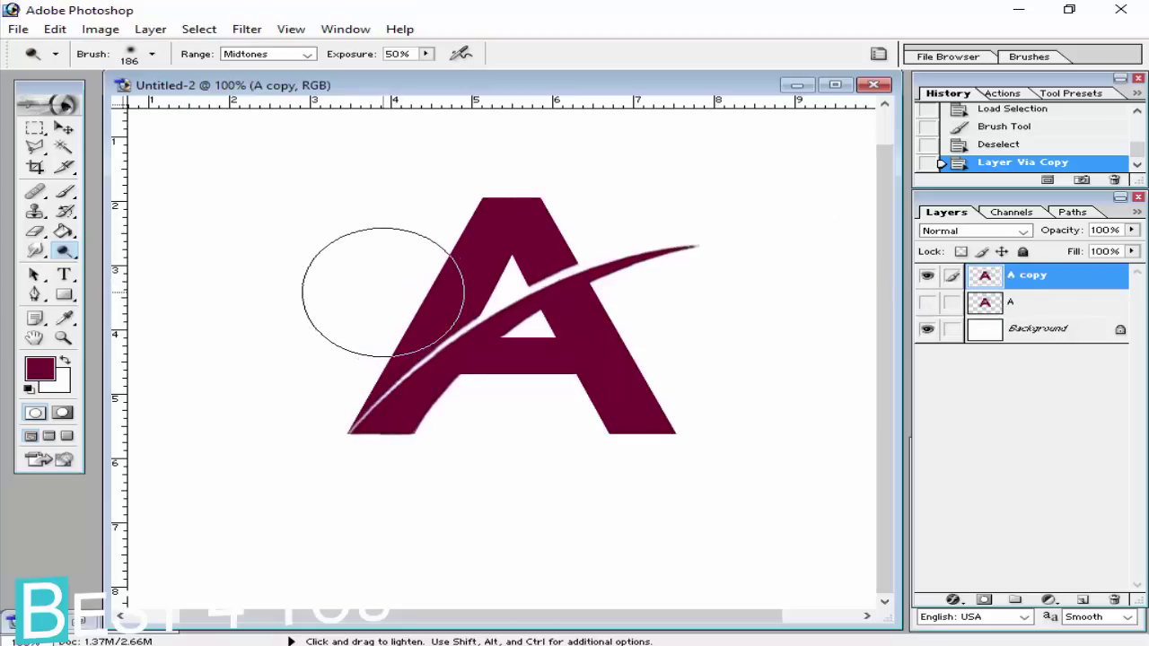
Step: Dodge the top and left leg of A copy with a 186 px Midtones brush at 50%
{"action": "right_click", "coordinate": [384, 294]}
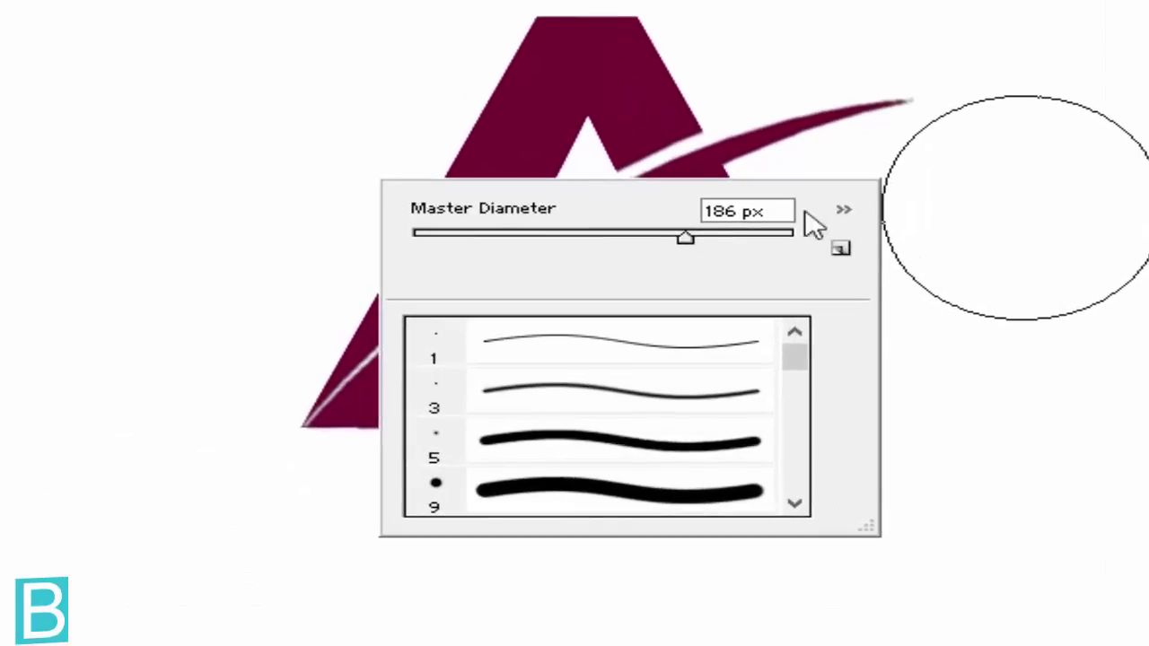
{"action": "key", "text": "Return"}
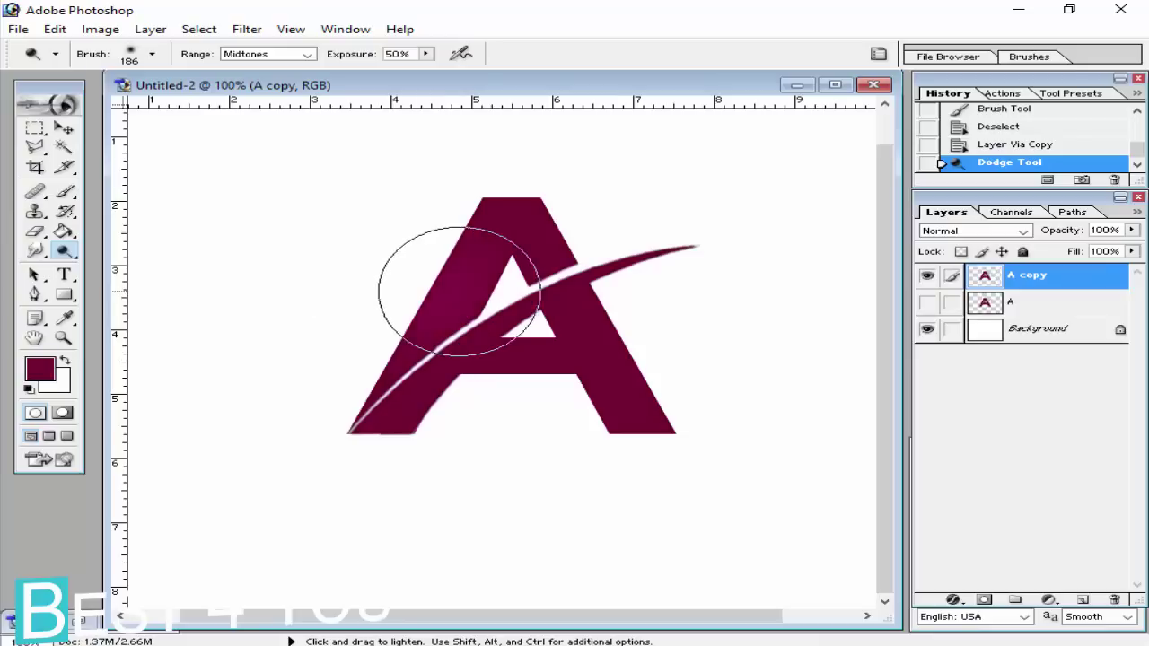
{"action": "mouse_move", "coordinate": [539, 295]}
{"action": "left_mouse_down"}
{"action": "mouse_move", "coordinate": [333, 295]}
{"action": "mouse_move", "coordinate": [629, 295]}
{"action": "mouse_move", "coordinate": [430, 289]}
{"action": "mouse_move", "coordinate": [584, 170]}
{"action": "left_mouse_up"}
{"action": "left_click_drag", "start_coordinate": [651, 152], "coordinate": [534, 159]}
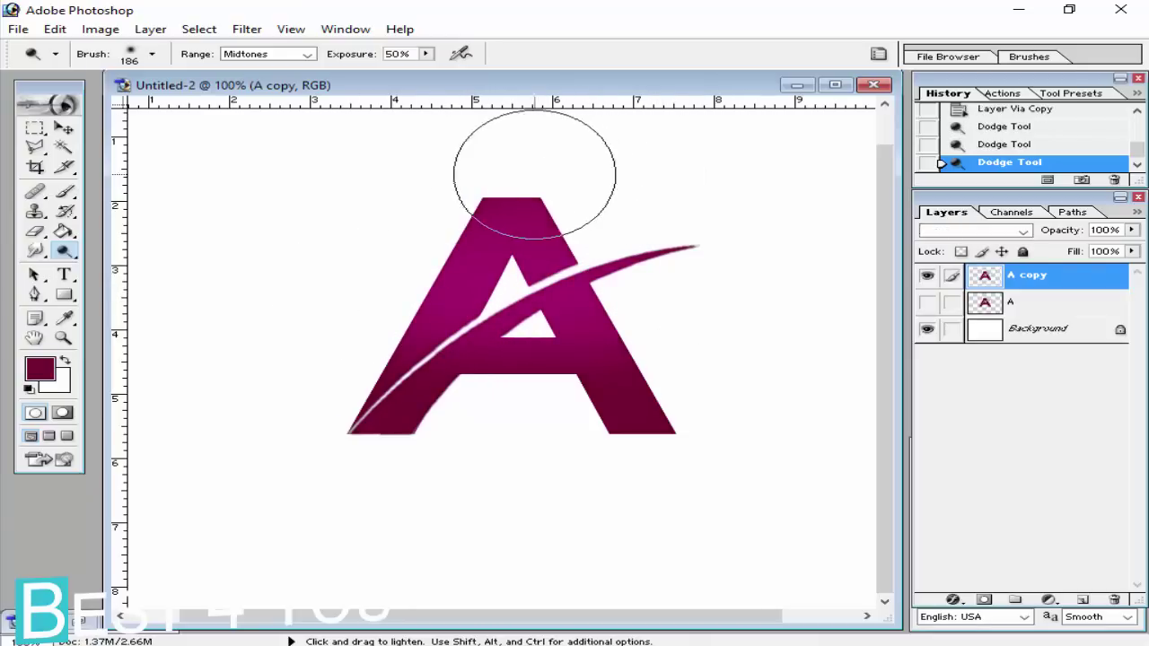
{"action": "left_click_drag", "start_coordinate": [527, 302], "coordinate": [616, 347]}
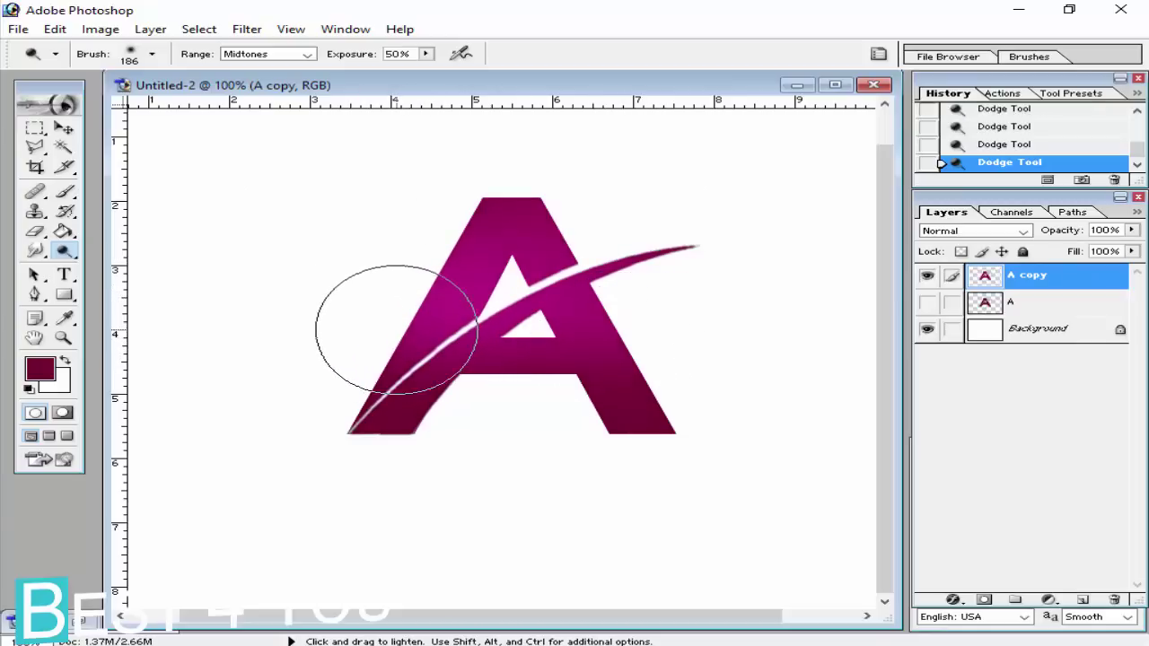
{"action": "key", "text": "ctrl+minus"}
{"action": "key", "text": "ctrl+plus"}
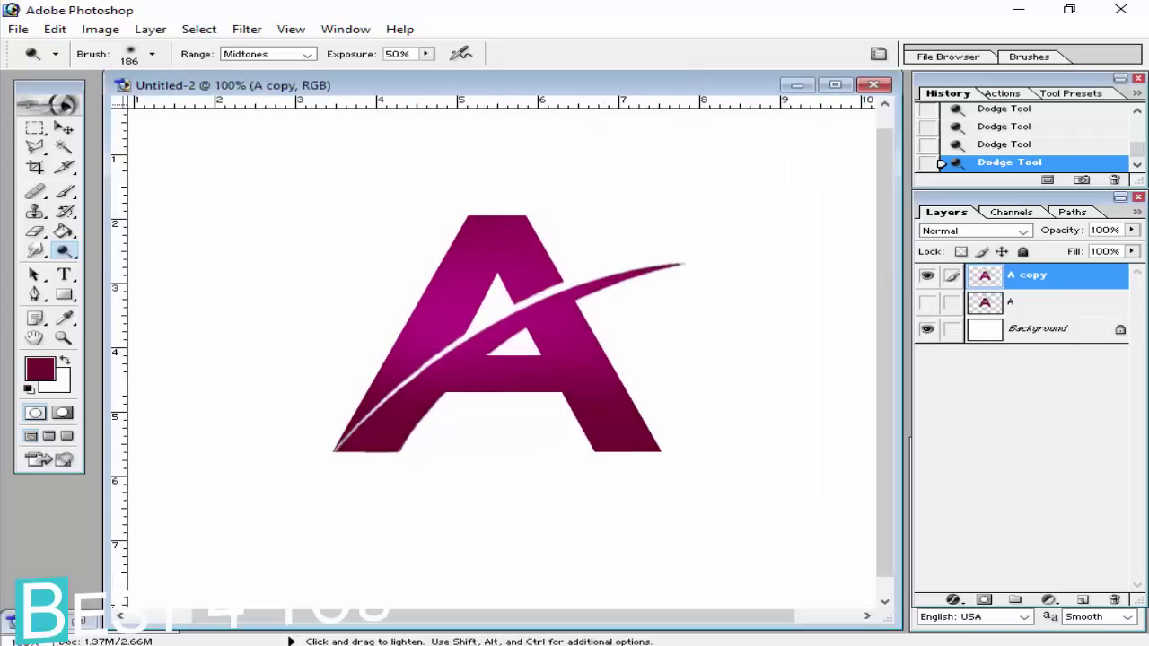
{"action": "key", "text": "ctrl+minus"}
{"action": "key", "text": "ctrl+plus"}
Step: Convert the Background into an editable Layer 0
{"action": "key", "text": "ctrl+minus"}
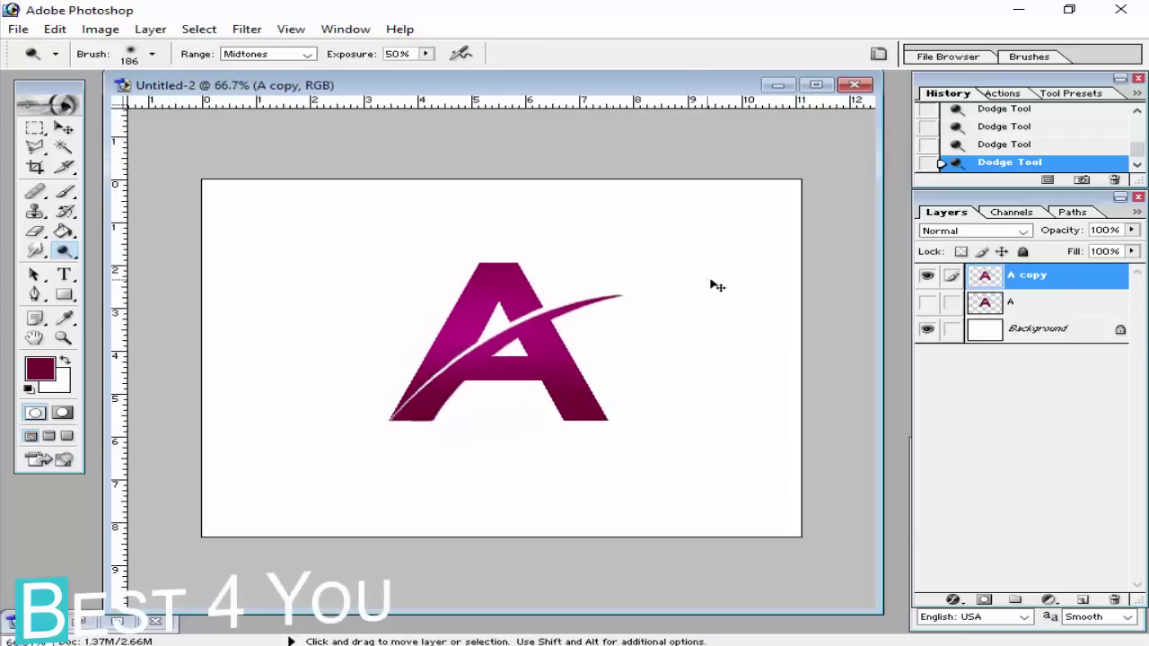
{"action": "left_click", "coordinate": [1037, 332]}
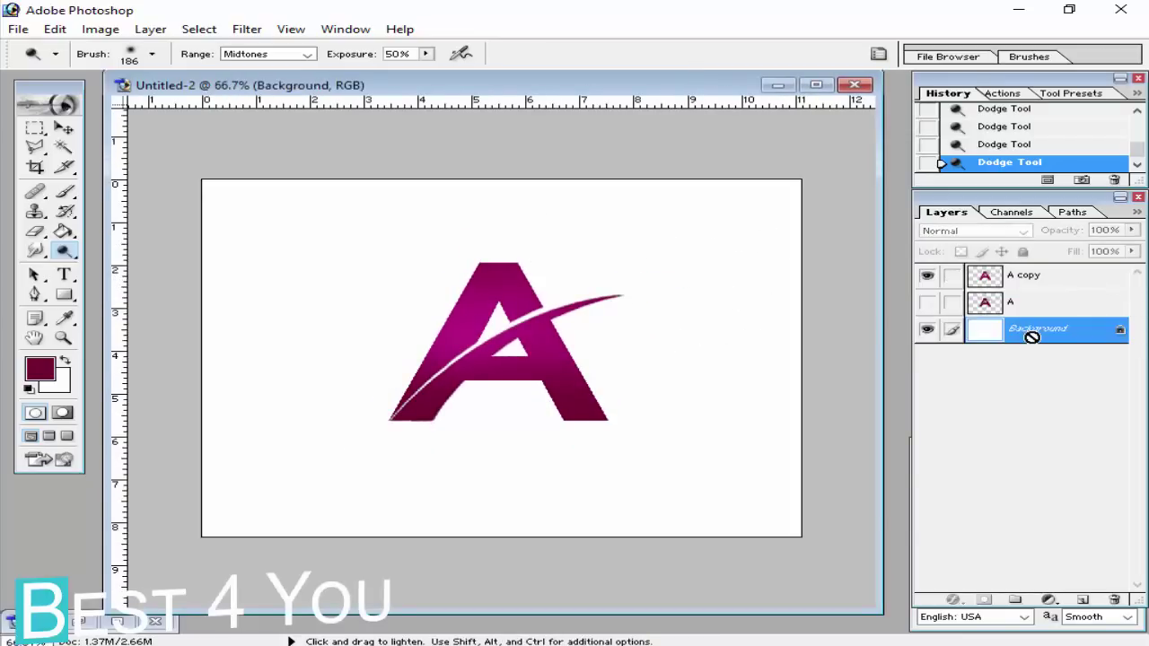
{"action": "key", "text": "ctrl+minus"}
{"action": "key", "text": "ctrl+plus"}
{"action": "key", "text": "ctrl+plus"}
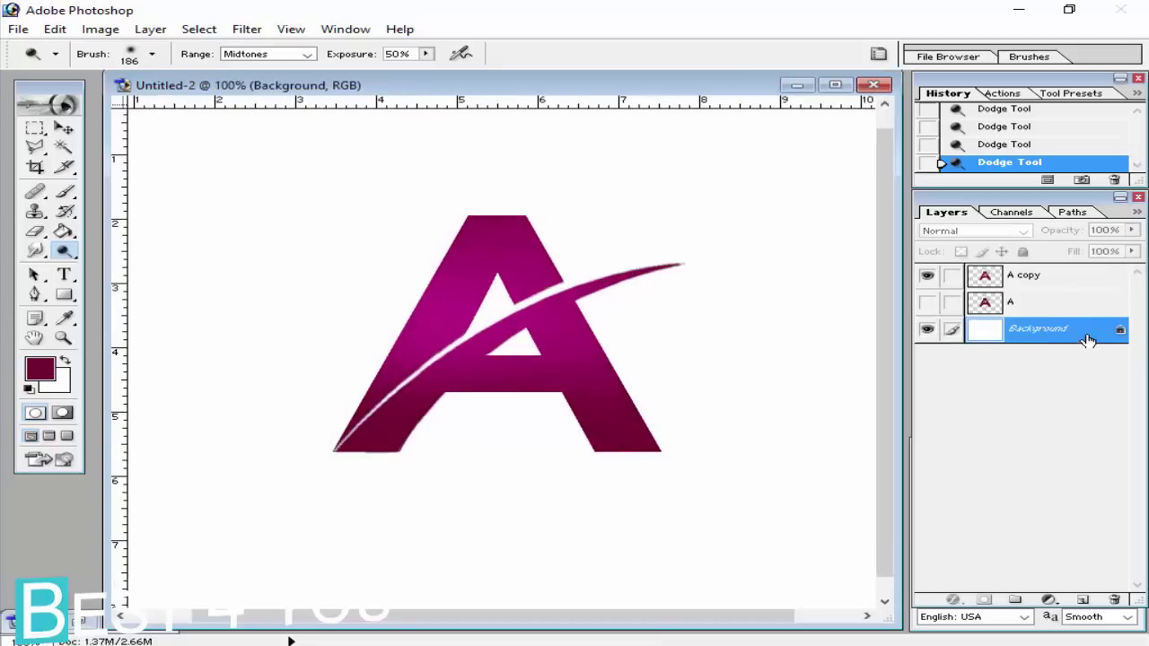
{"action": "double_click", "coordinate": [1087, 339]}
{"action": "left_click", "coordinate": [742, 305]}
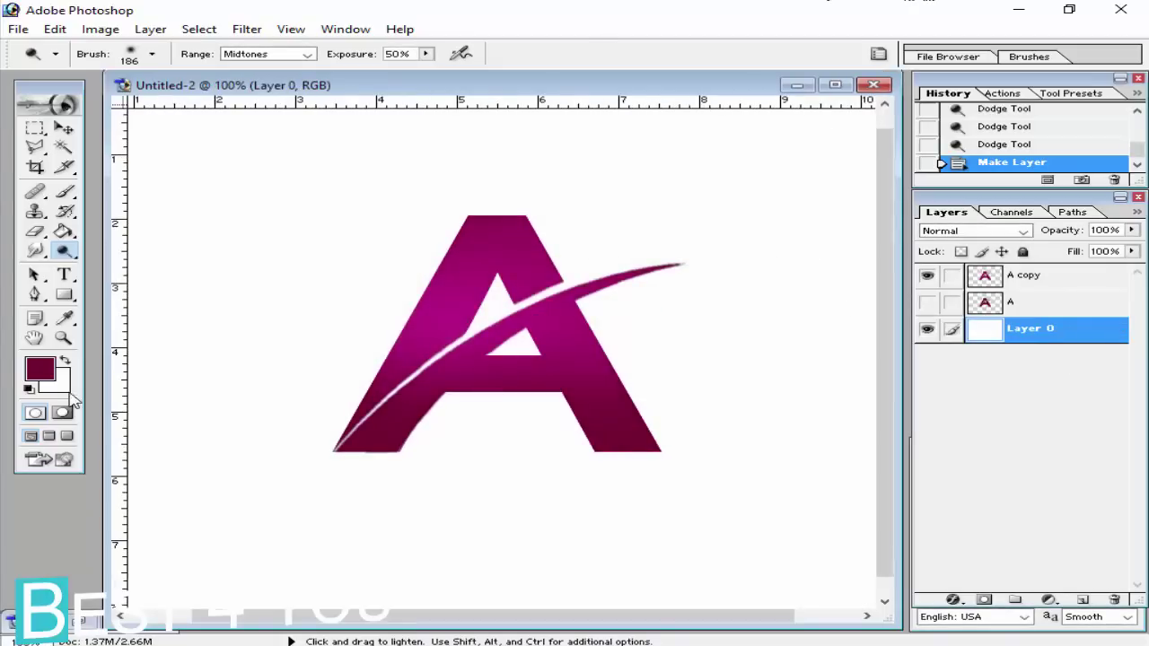
Step: Set the foreground colour to F3F1E4 and fill Layer 0 with it using Paint Bucket
{"action": "left_click", "coordinate": [65, 363]}
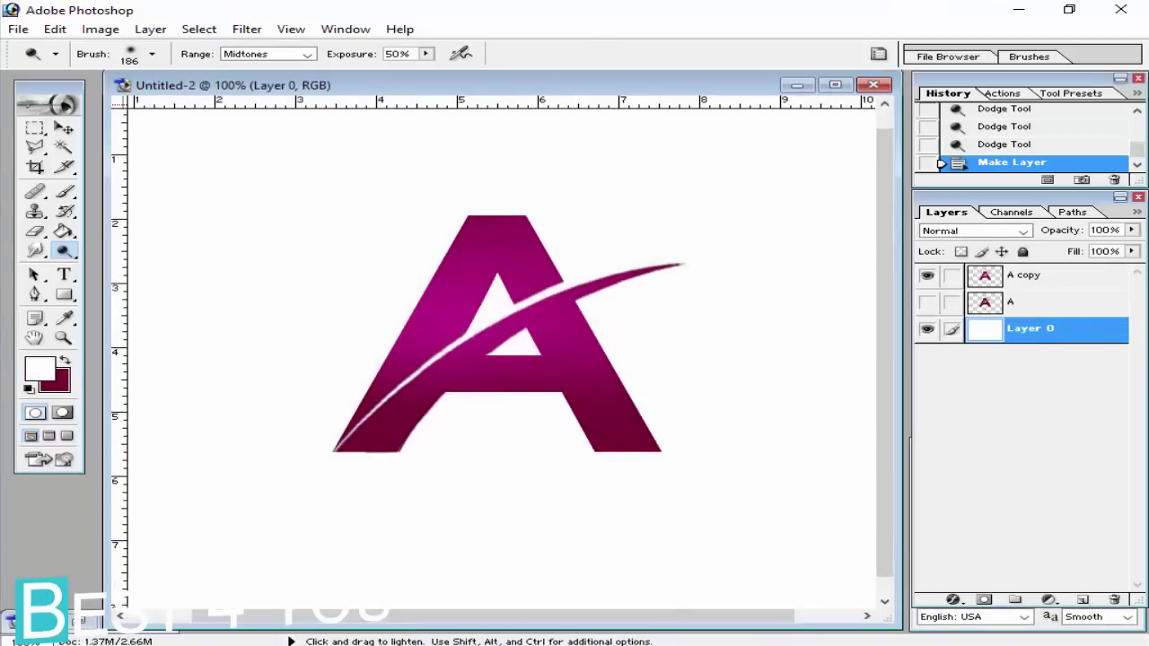
{"action": "left_click", "coordinate": [39, 372]}
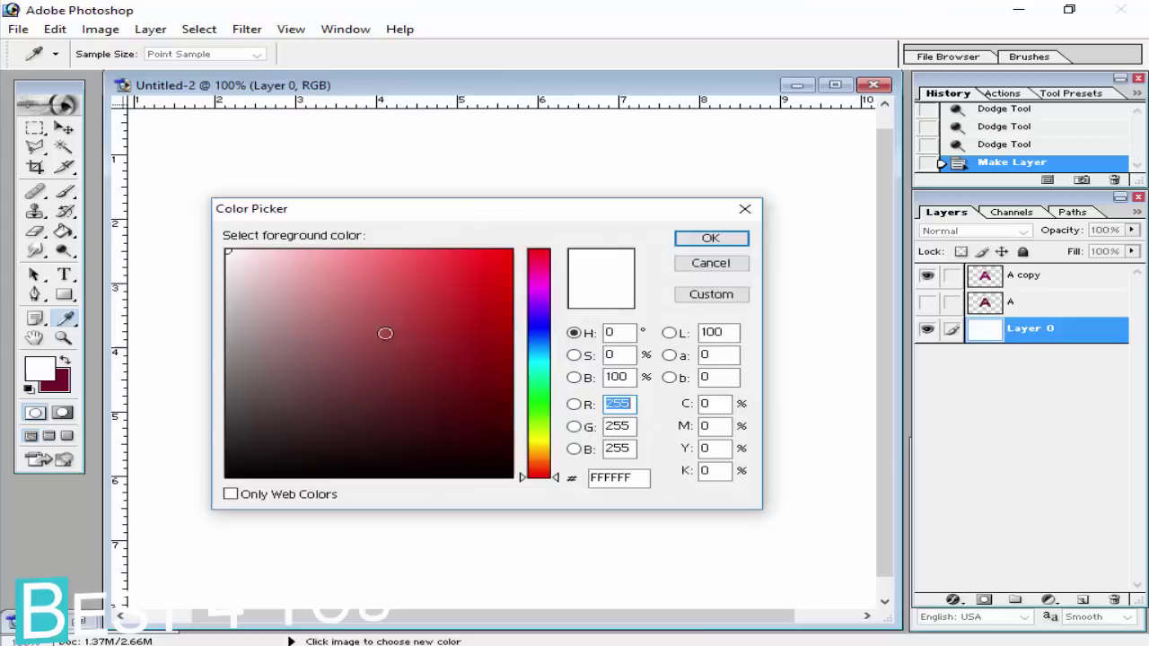
{"action": "double_click", "coordinate": [640, 477]}
{"action": "type", "text": "F3F1E4"}
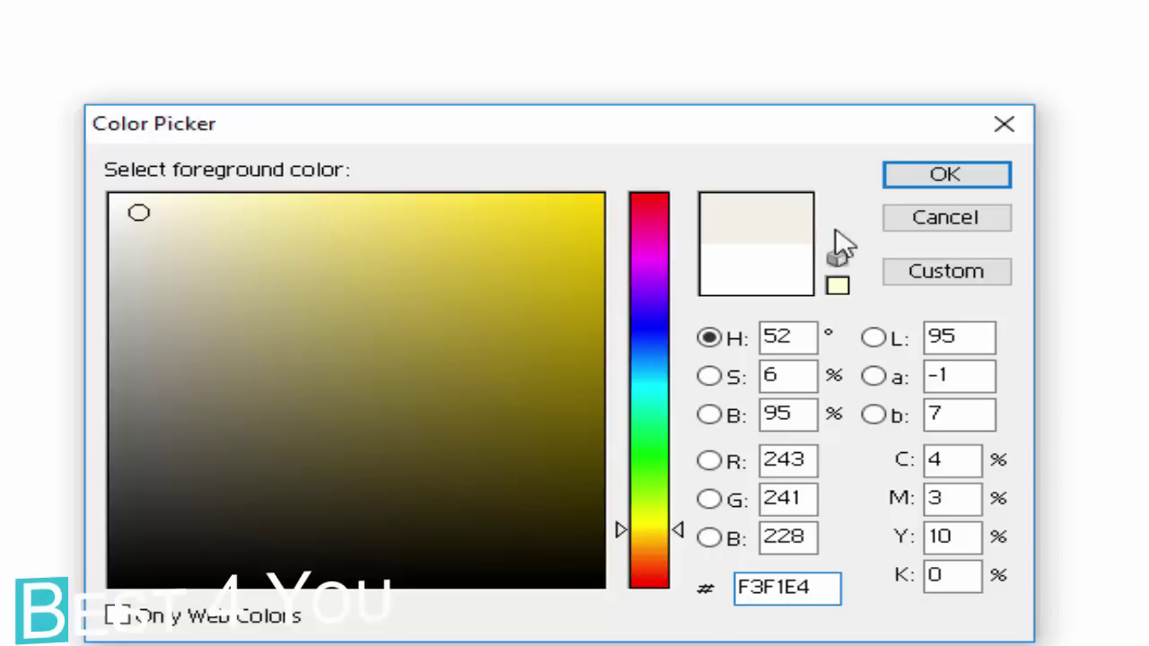
{"action": "left_click", "coordinate": [898, 183]}
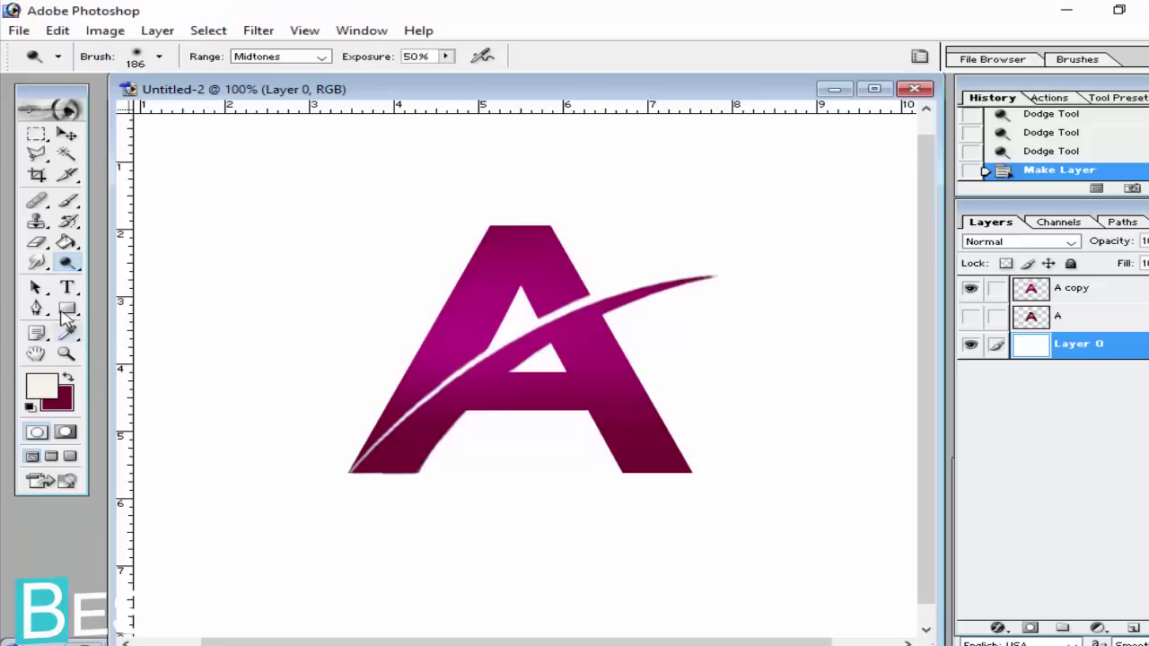
{"action": "left_click", "coordinate": [65, 243]}
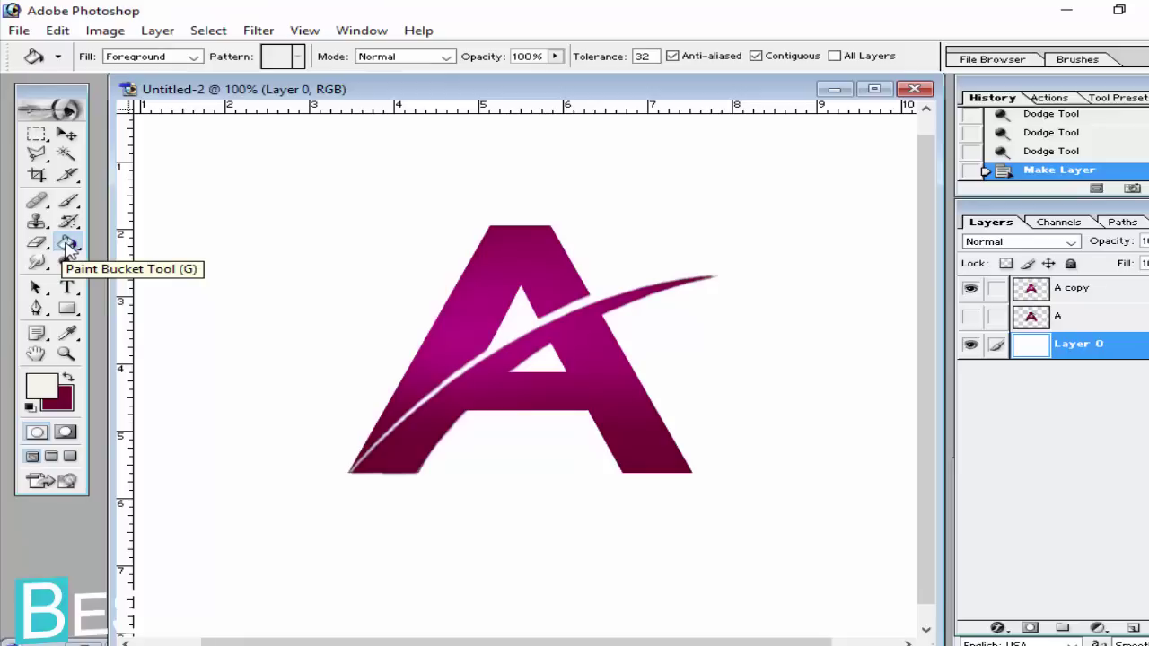
{"action": "left_click", "coordinate": [297, 232]}
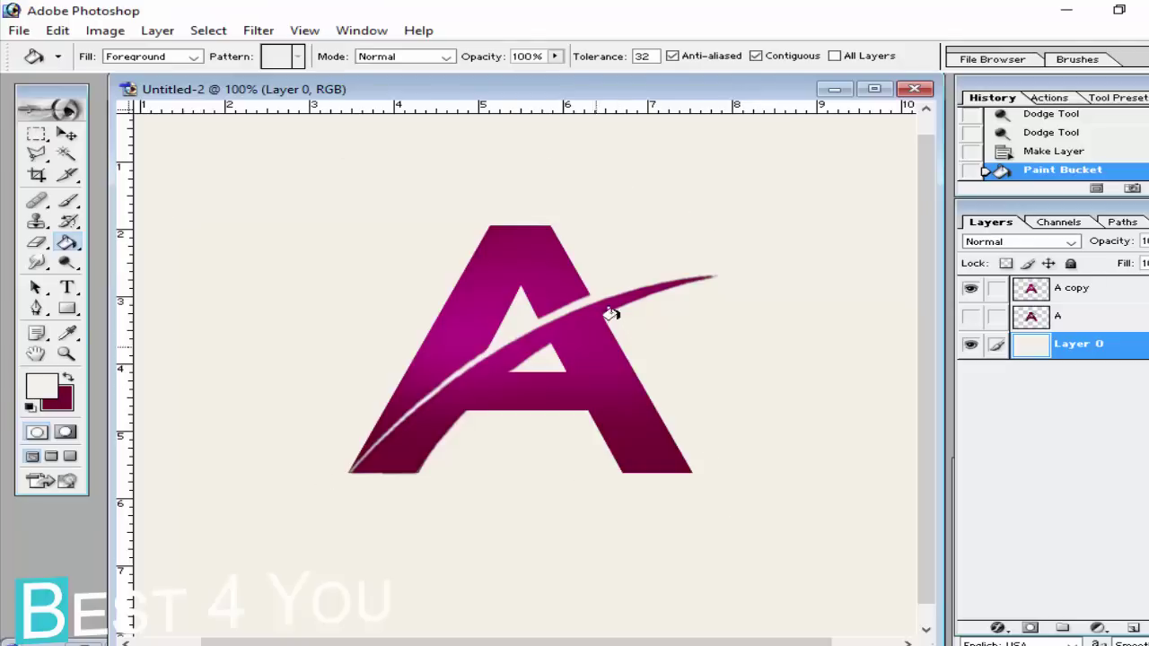
Step: Dodge a soft light glow behind the A's crossbar on Layer 0
{"action": "left_click", "coordinate": [67, 261]}
{"action": "mouse_move", "coordinate": [431, 264]}
{"action": "left_mouse_down"}
{"action": "mouse_move", "coordinate": [595, 329]}
{"action": "mouse_move", "coordinate": [582, 325]}
{"action": "left_mouse_up"}
{"action": "left_click", "coordinate": [581, 325]}
{"action": "left_click", "coordinate": [581, 324]}
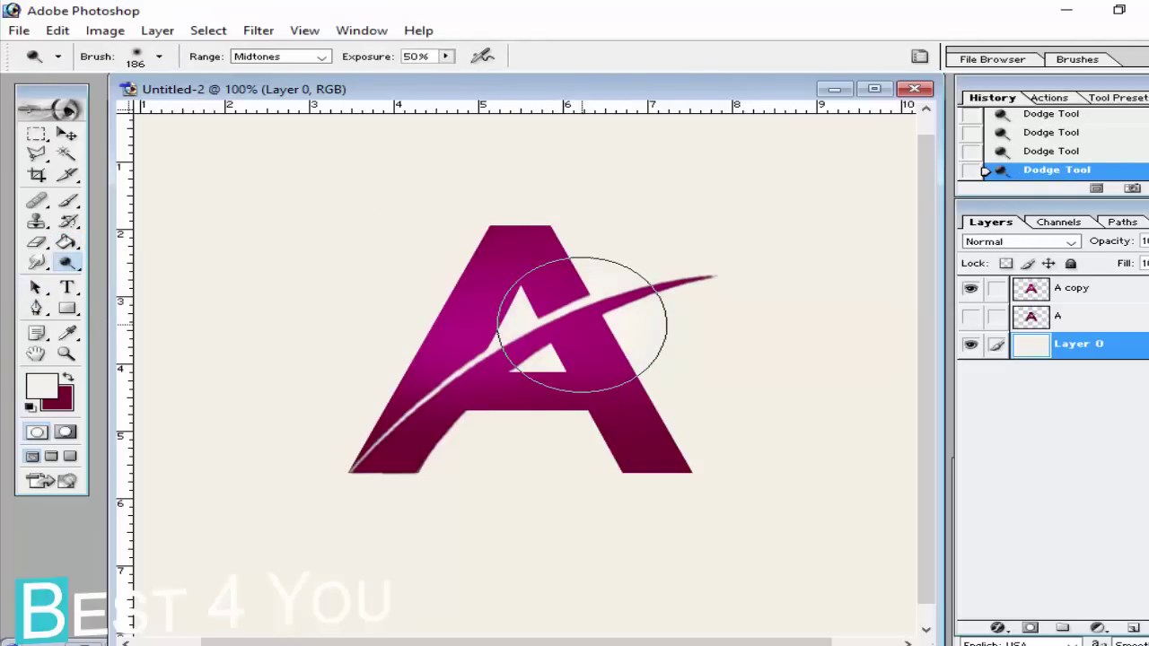
{"action": "left_click", "coordinate": [1044, 285]}
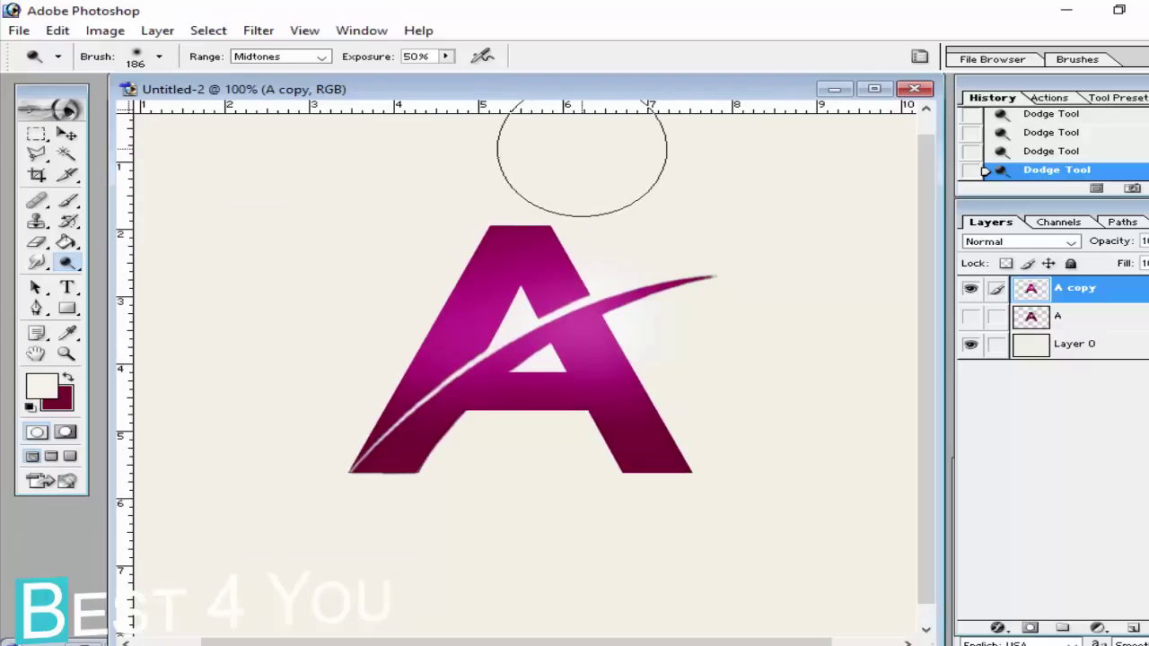
{"action": "left_click", "coordinate": [1097, 346]}
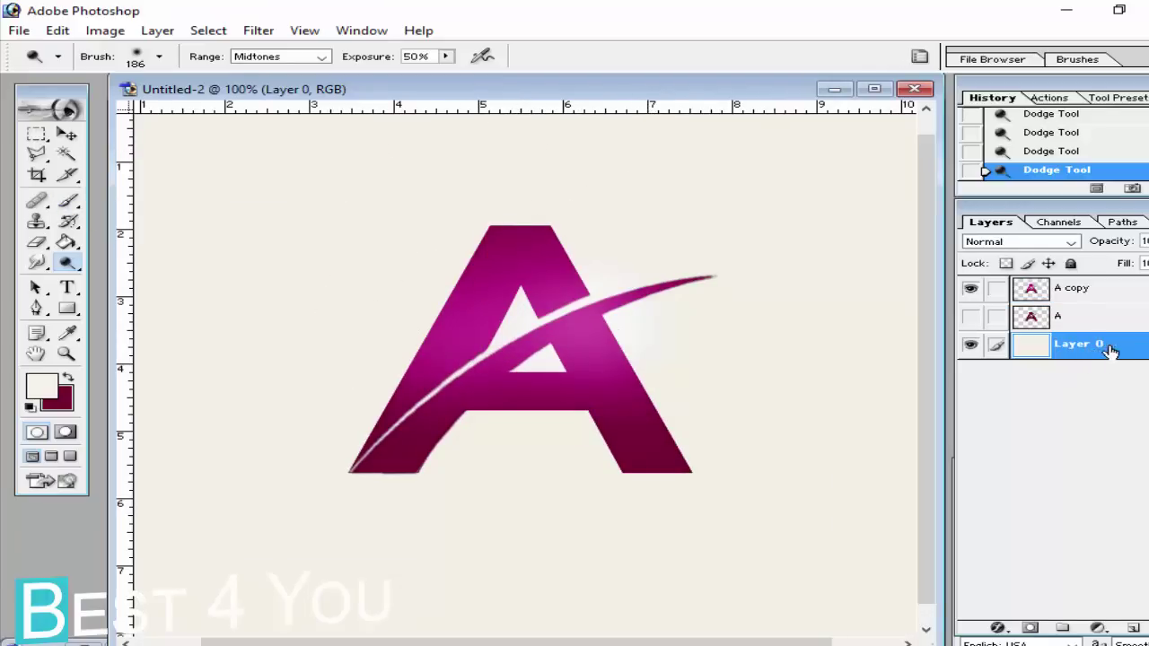
Step: Add a reversed Radial Gradient Overlay to Layer 0's layer style
{"action": "double_click", "coordinate": [1133, 352]}
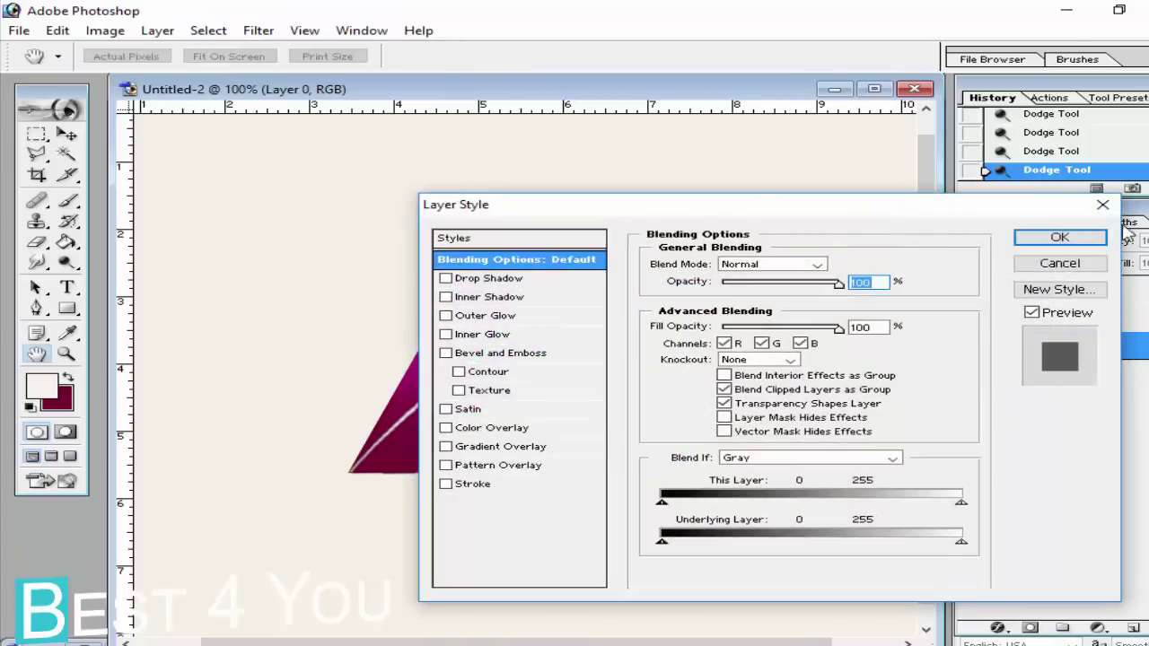
{"action": "left_click", "coordinate": [1060, 237]}
{"action": "double_click", "coordinate": [1137, 350]}
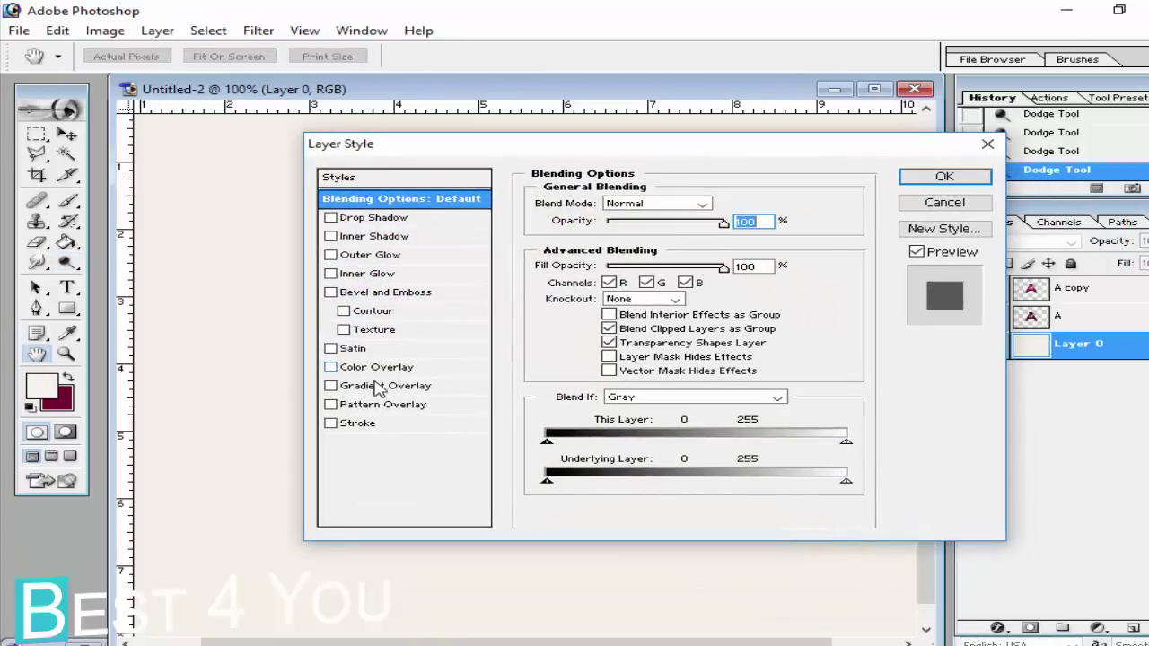
{"action": "left_click", "coordinate": [377, 388]}
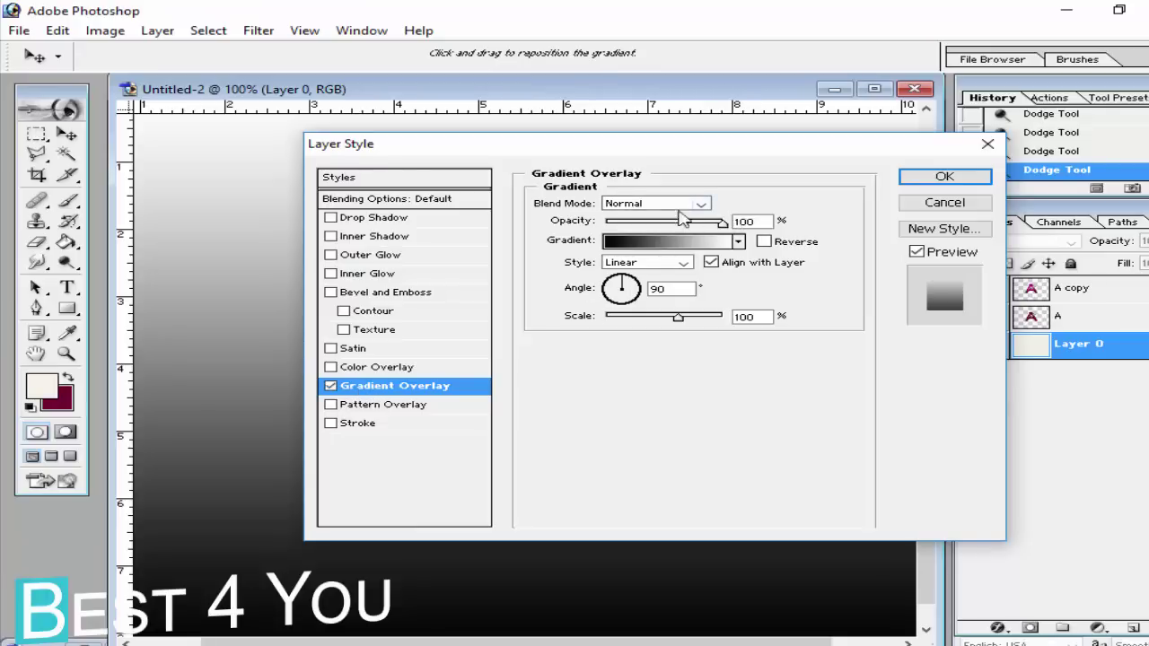
{"action": "left_click", "coordinate": [738, 242]}
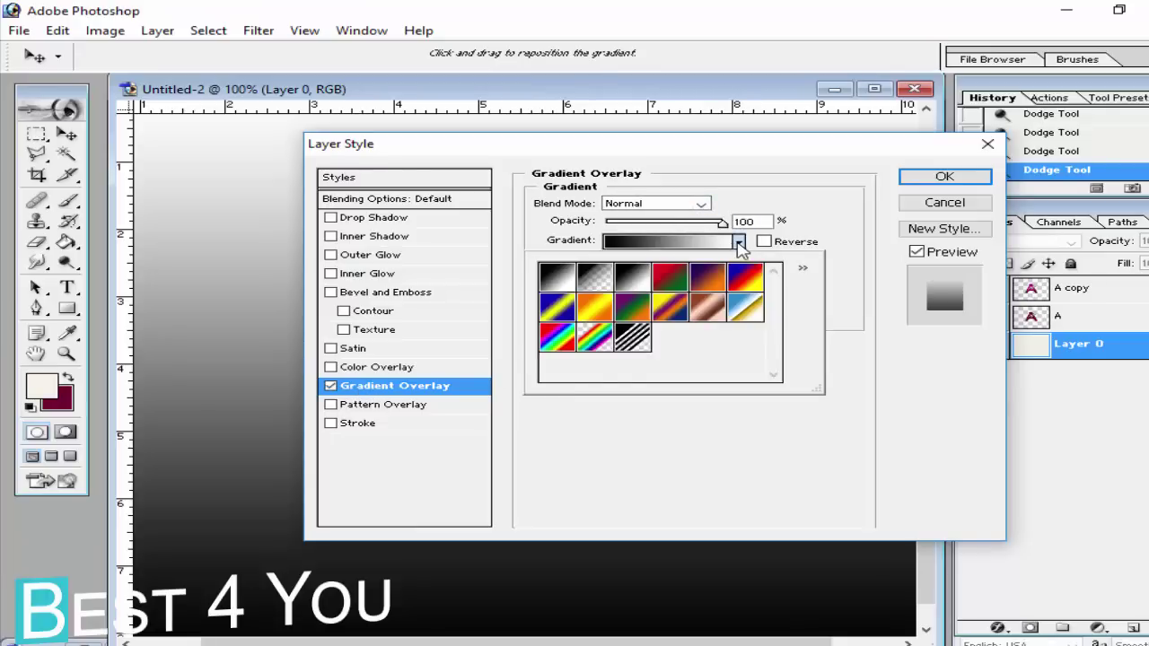
{"action": "left_click", "coordinate": [740, 244]}
{"action": "left_click", "coordinate": [635, 263]}
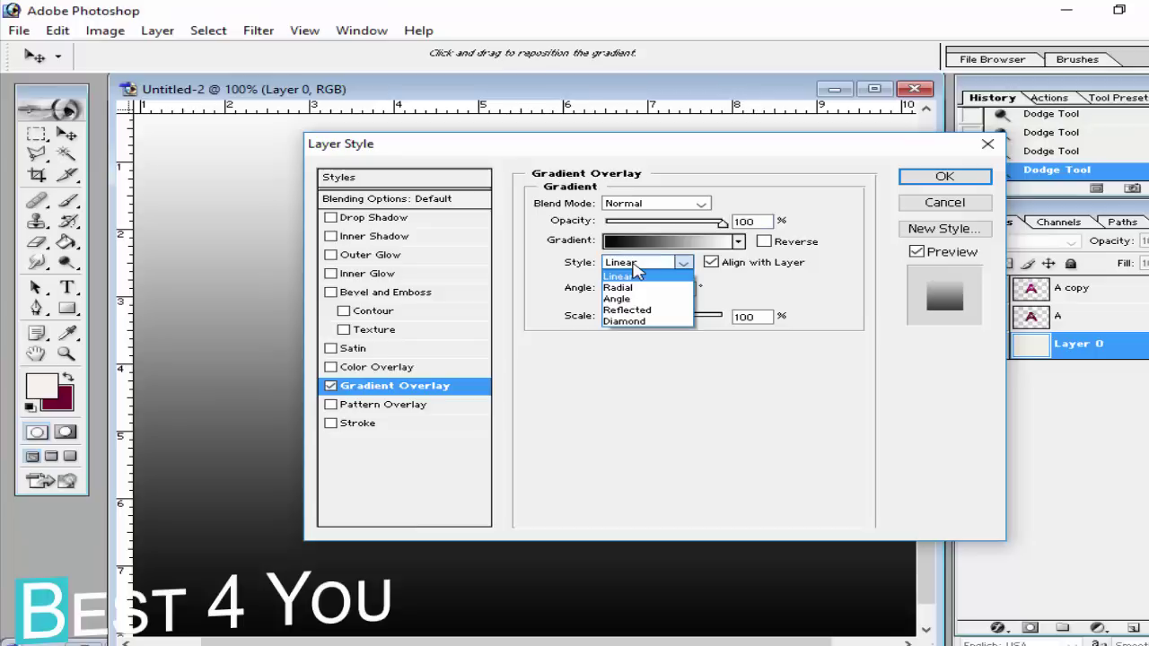
{"action": "left_click", "coordinate": [629, 287]}
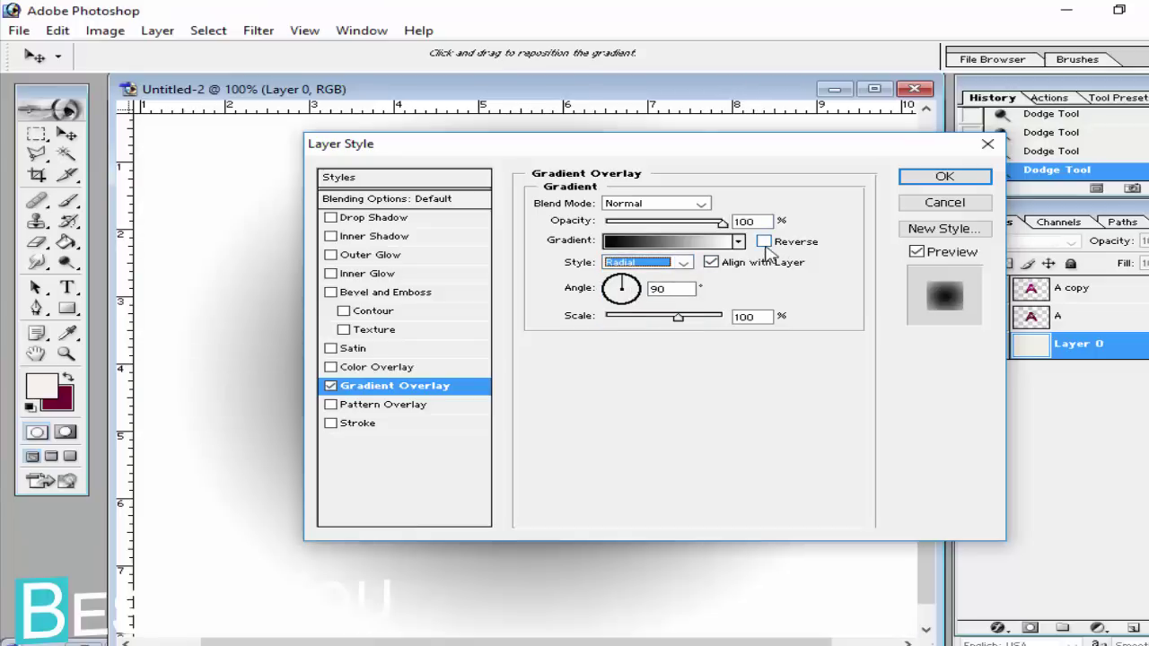
{"action": "left_click", "coordinate": [763, 241]}
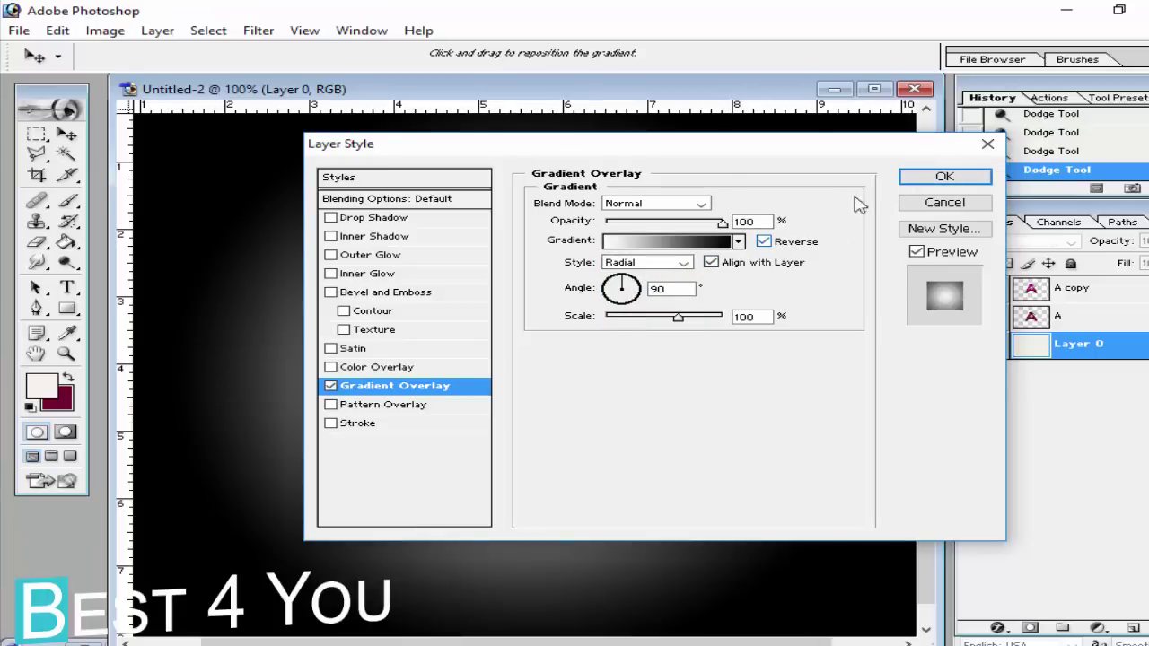
Step: Lower the overlay opacity to about 9% and set its scale to 150%
{"action": "left_click", "coordinate": [712, 174]}
{"action": "left_click_drag", "start_coordinate": [707, 156], "coordinate": [821, 375]}
{"action": "left_click_drag", "start_coordinate": [836, 440], "coordinate": [732, 454]}
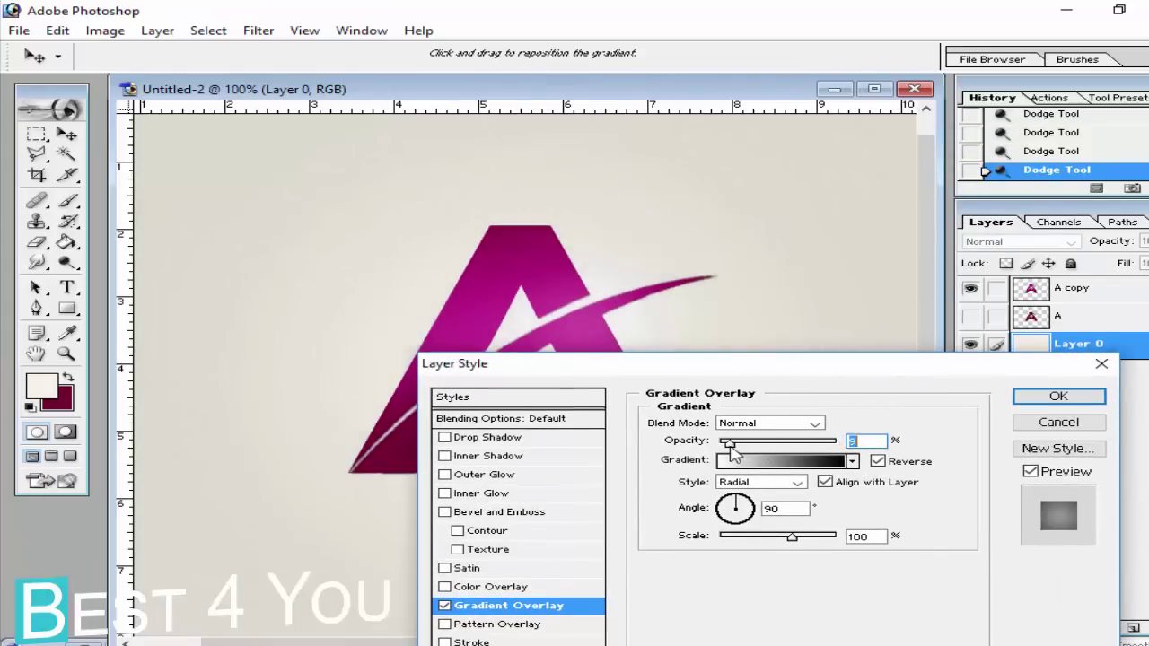
{"action": "mouse_move", "coordinate": [794, 538]}
{"action": "left_mouse_down"}
{"action": "mouse_move", "coordinate": [738, 541]}
{"action": "mouse_move", "coordinate": [876, 536]}
{"action": "left_mouse_up"}
{"action": "left_click", "coordinate": [1046, 402]}
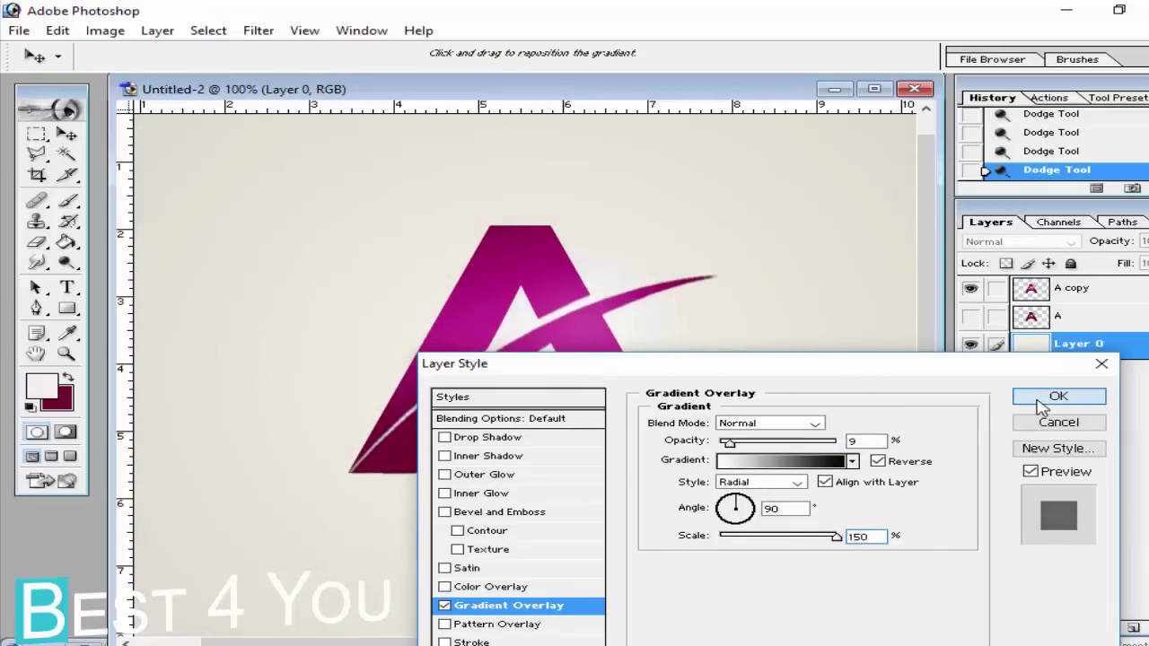
Step: Toggle the gradient effect on and off to compare, then reconfirm the overlay settings
{"action": "left_click", "coordinate": [970, 346]}
{"action": "left_click", "coordinate": [970, 346]}
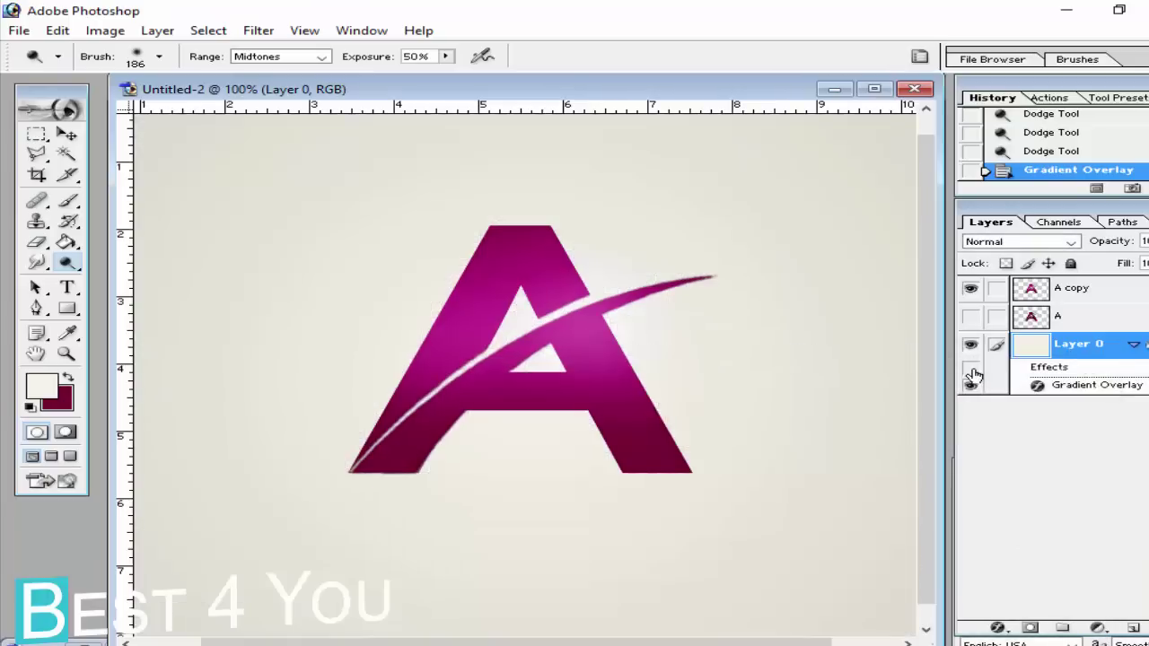
{"action": "left_click", "coordinate": [971, 368]}
{"action": "left_click", "coordinate": [971, 368]}
{"action": "key", "text": "ctrl+minus"}
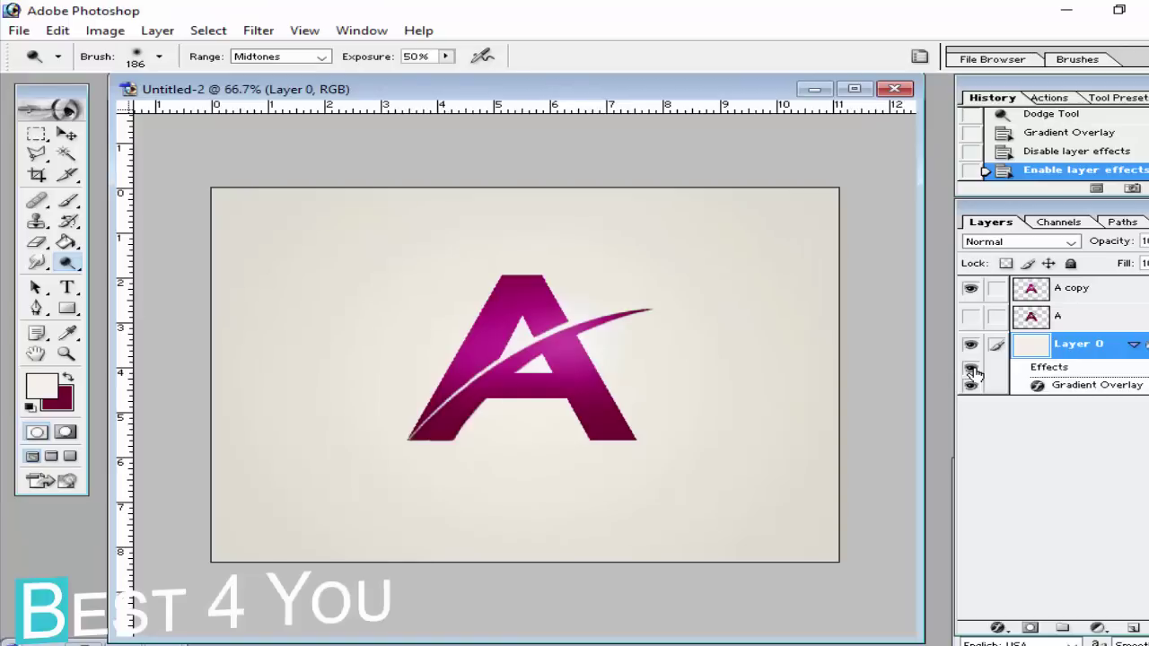
{"action": "key", "text": "ctrl+plus"}
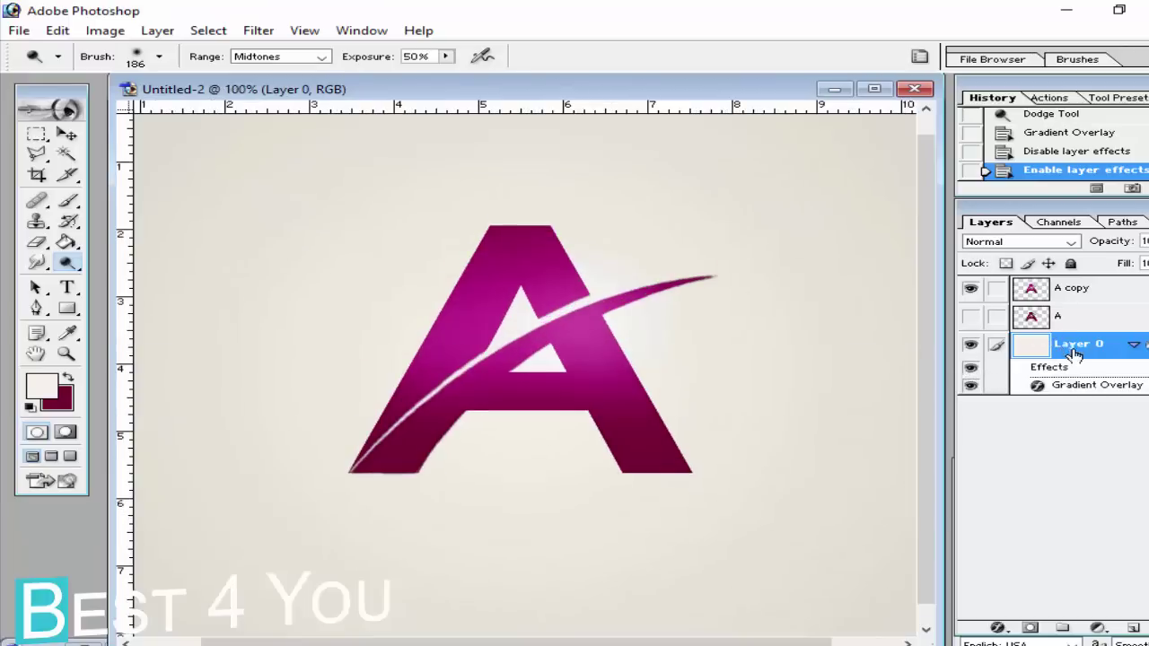
{"action": "double_click", "coordinate": [1083, 377]}
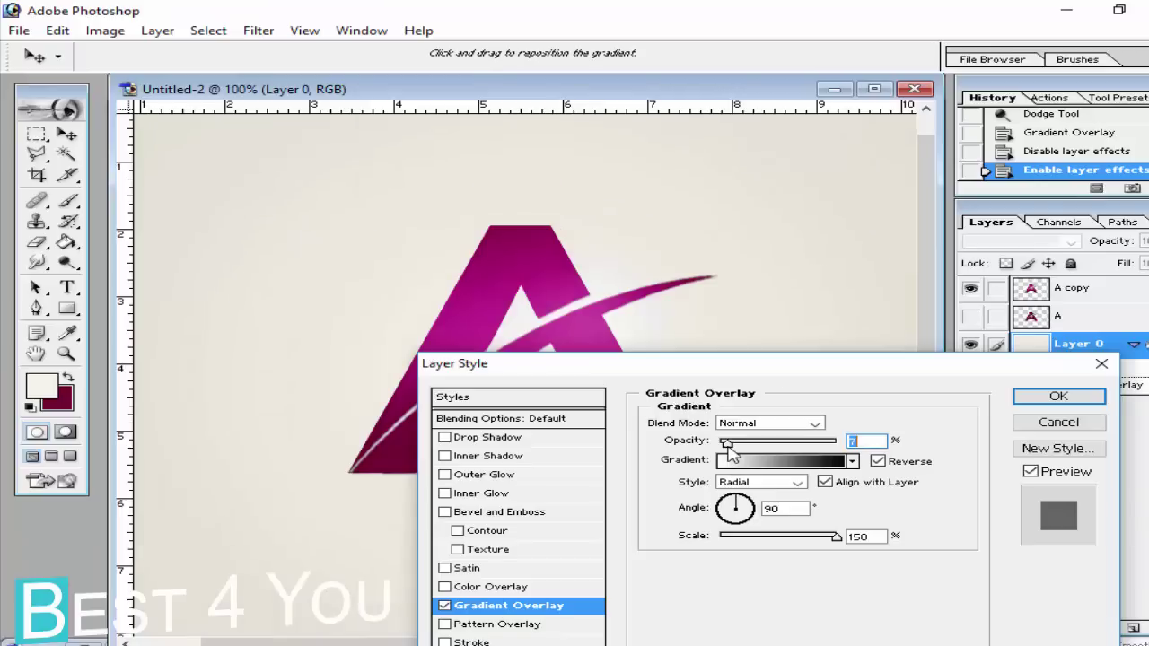
{"action": "left_click", "coordinate": [1059, 396]}
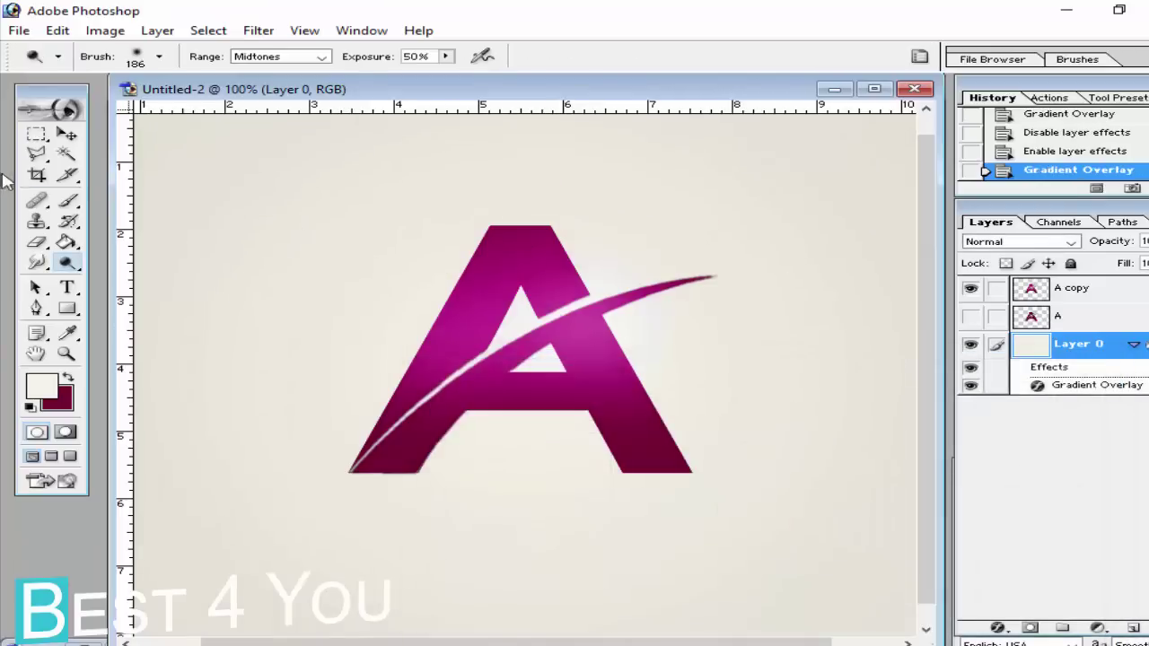
{"action": "scroll", "coordinate": [512, 291], "scroll_direction": "down", "scroll_amount": 1}
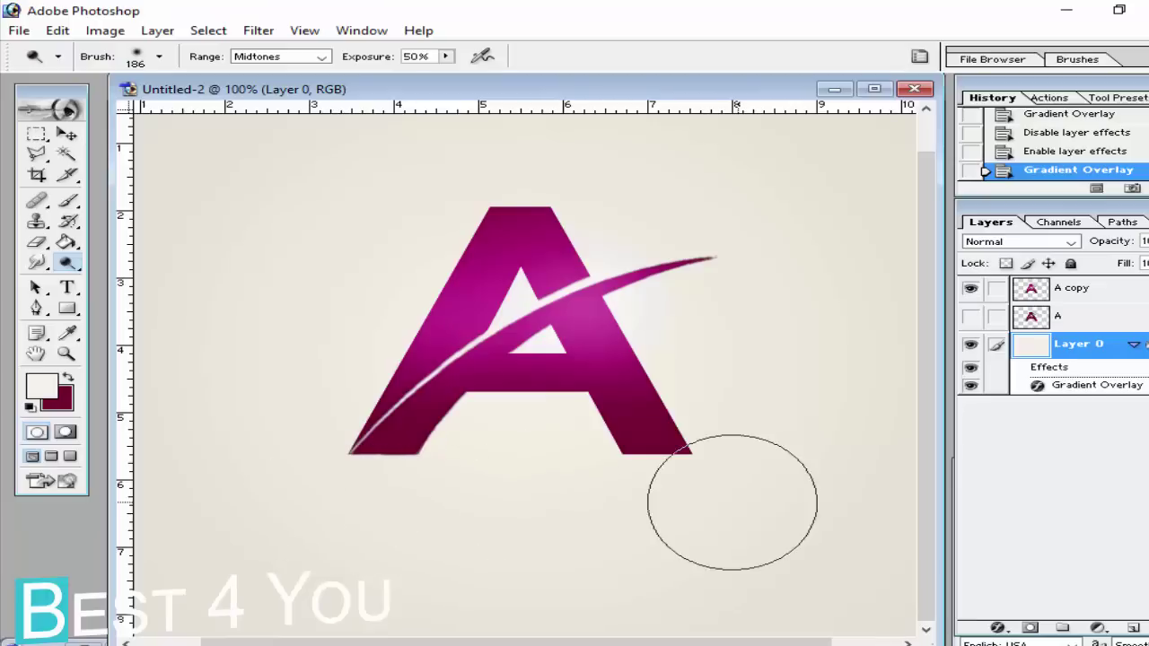
Step: Type the title AHMAD PHOTOGRAPHY below the A in Corbel Bold 36 pt
{"action": "left_click", "coordinate": [67, 287]}
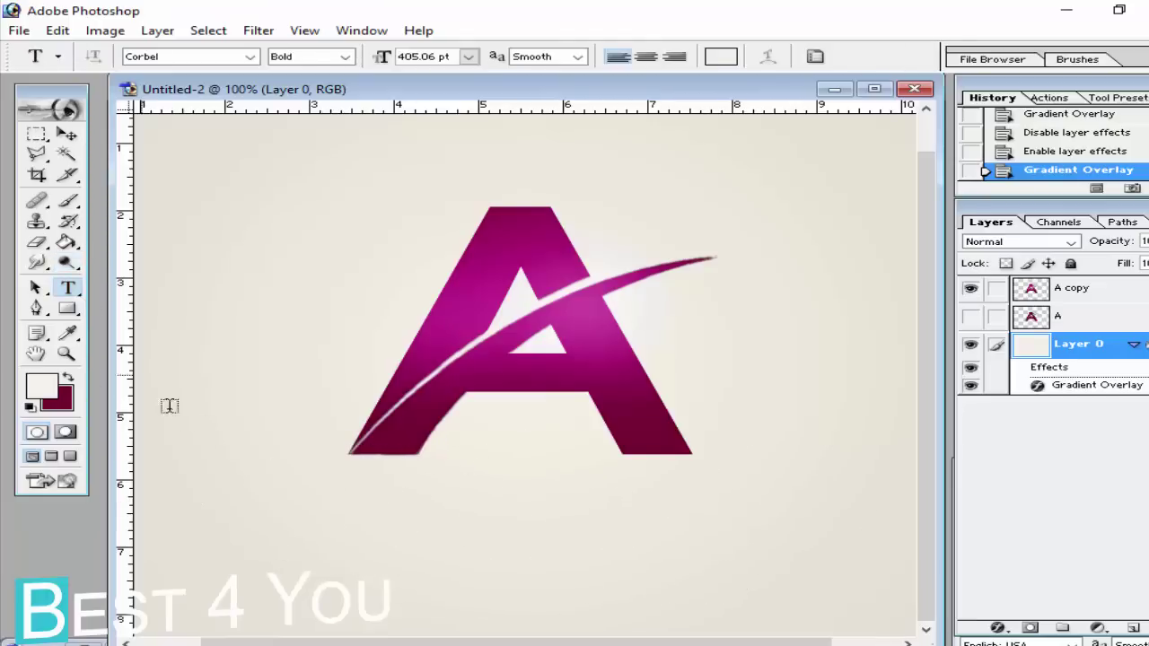
{"action": "left_click", "coordinate": [345, 490]}
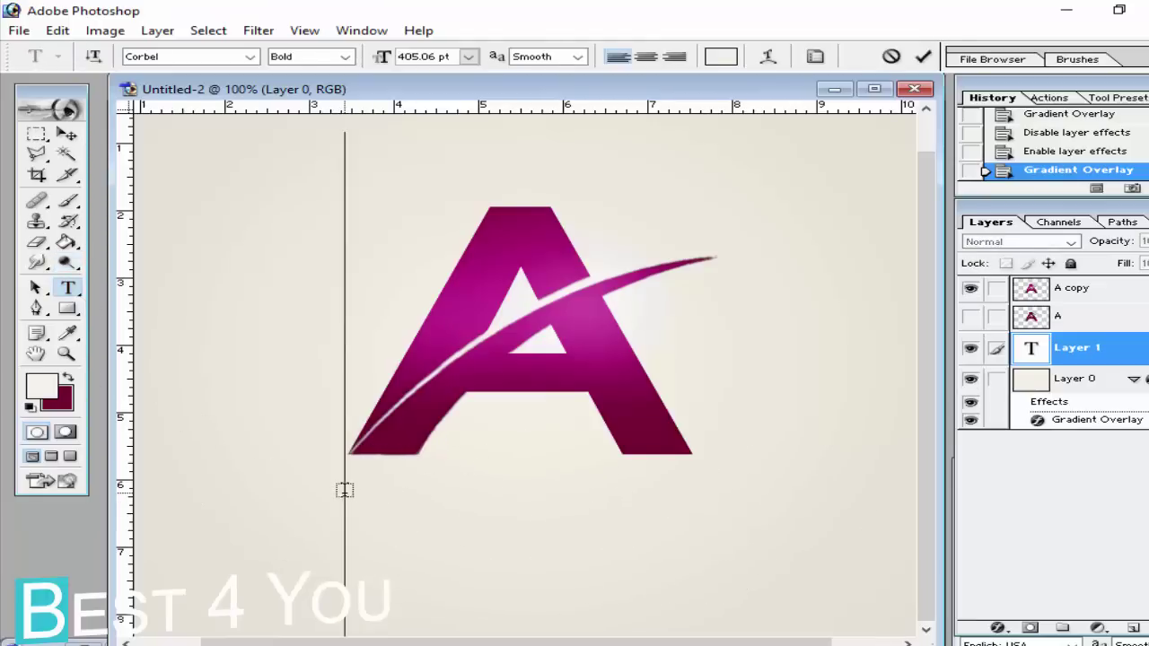
{"action": "left_click", "coordinate": [467, 56]}
{"action": "left_click", "coordinate": [463, 371]}
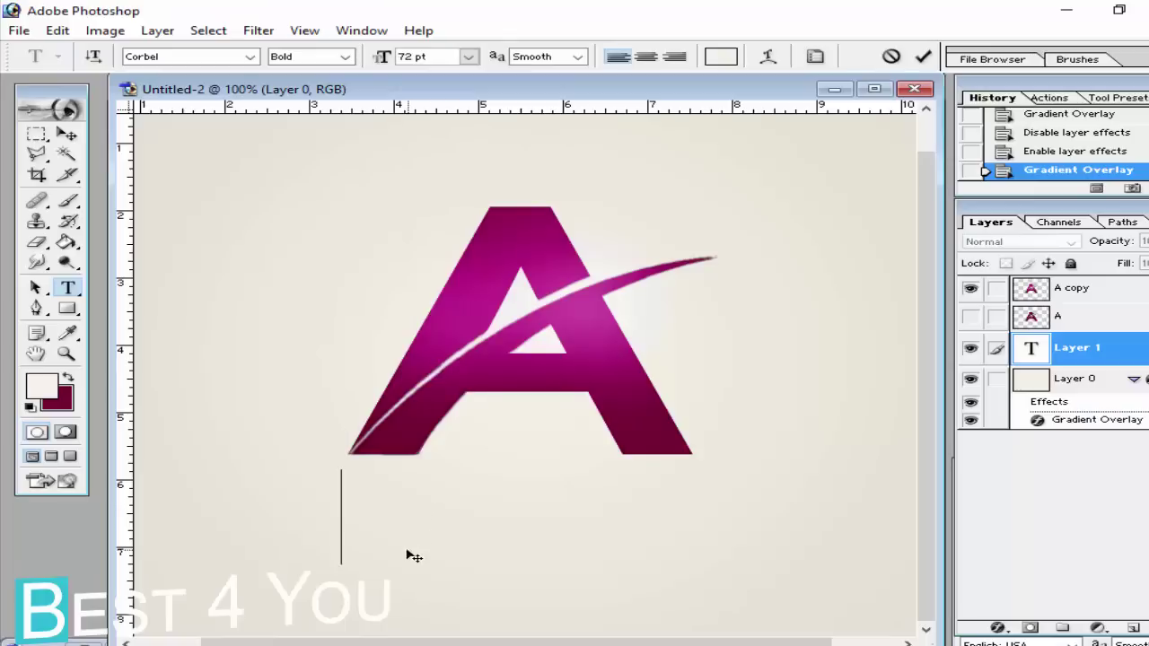
{"action": "left_click", "coordinate": [467, 57]}
{"action": "left_click", "coordinate": [459, 328]}
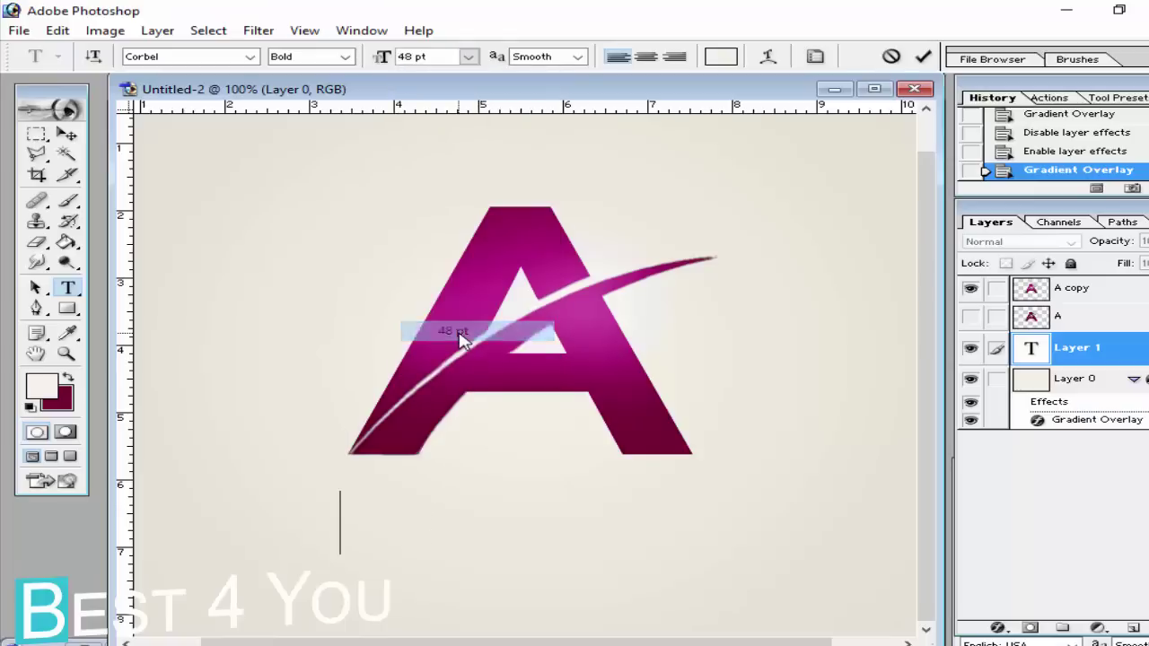
{"action": "left_click", "coordinate": [468, 57]}
{"action": "left_click", "coordinate": [459, 308]}
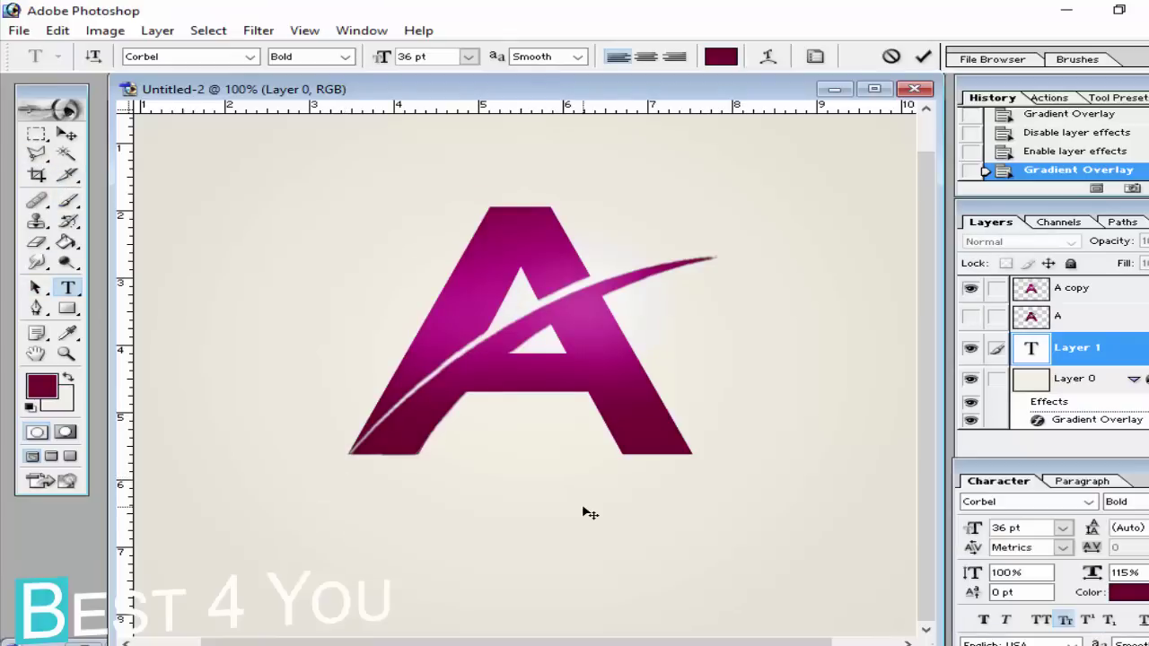
{"action": "type", "text": "hmad P"}
{"action": "type", "text": "hoto"}
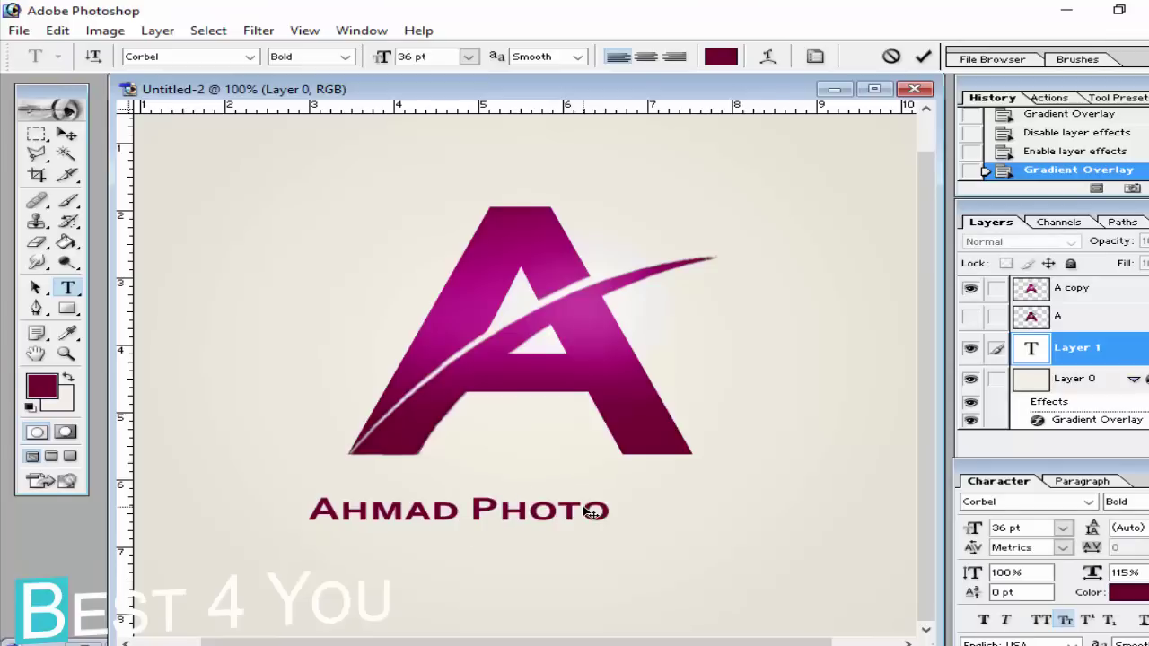
{"action": "type", "text": "graphy"}
{"action": "key", "text": "ctrl+Return"}
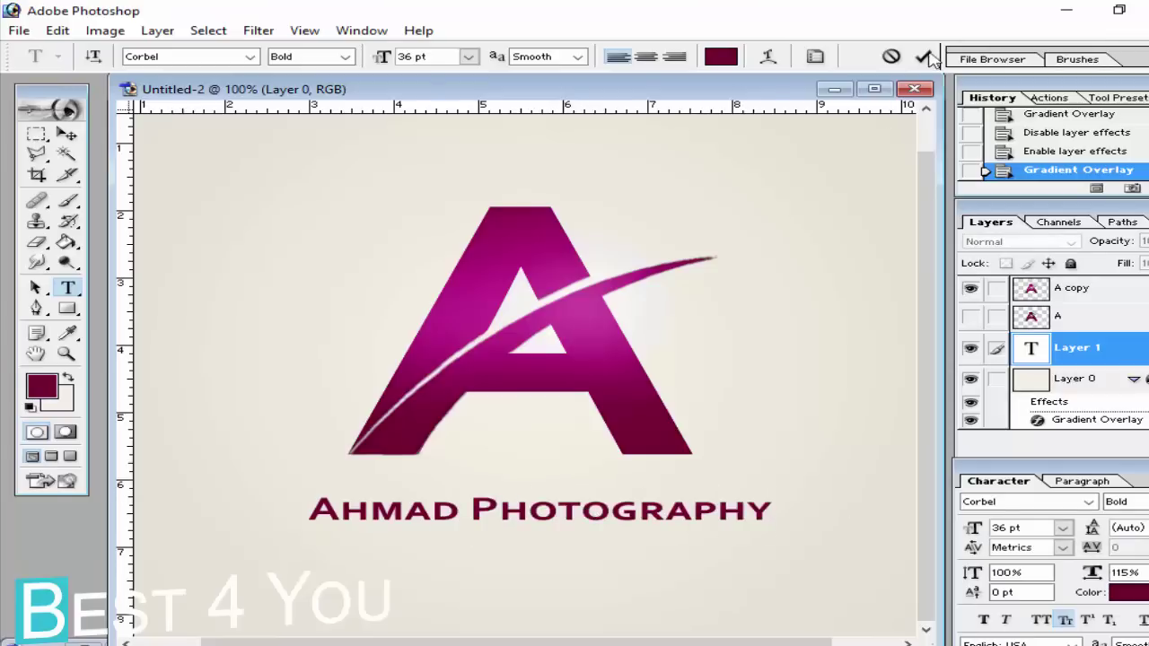
Step: Move the title just under the A and scale it to 107.8%
{"action": "left_click", "coordinate": [68, 135]}
{"action": "left_click_drag", "start_coordinate": [527, 525], "coordinate": [511, 496]}
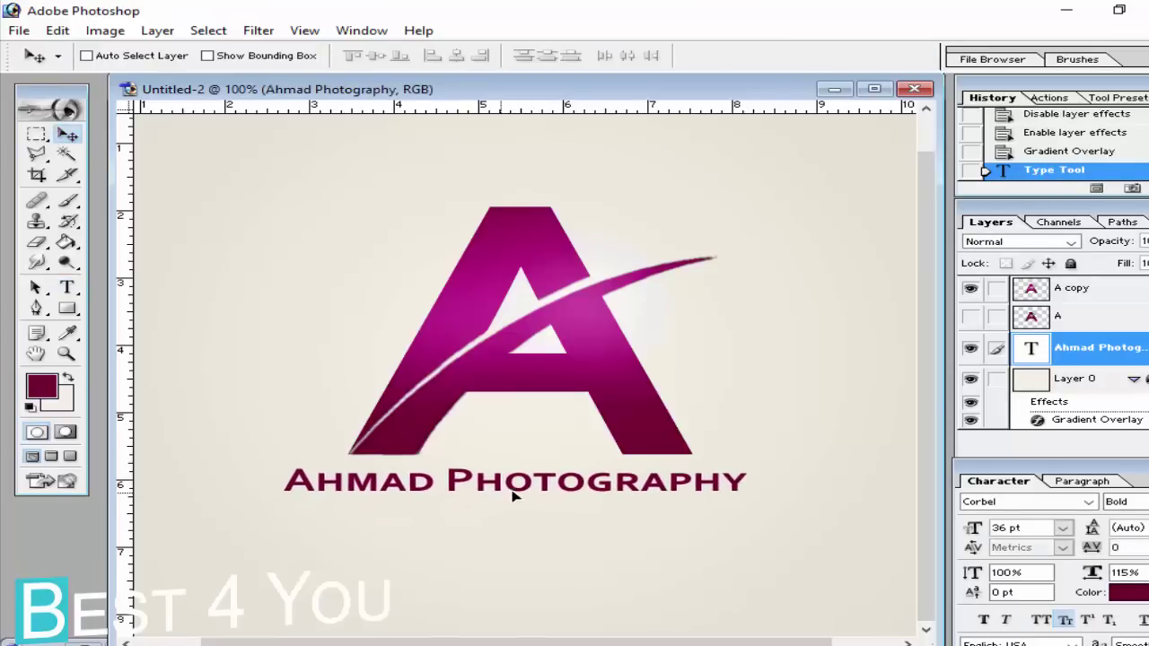
{"action": "key", "text": "ctrl+t"}
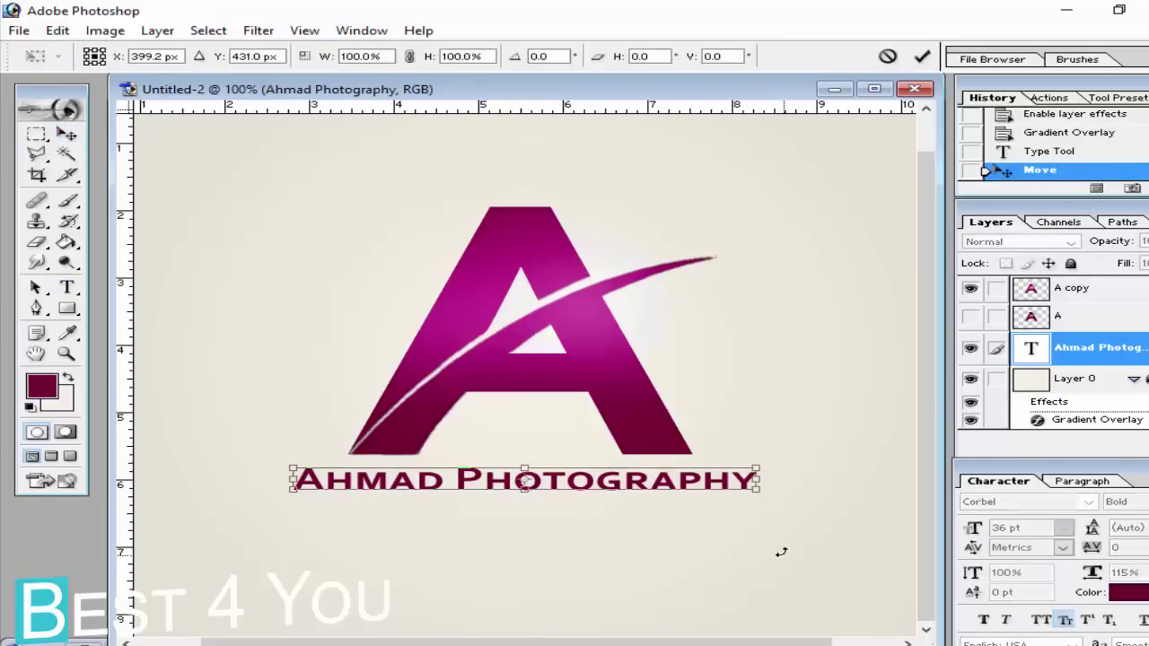
{"action": "left_click_drag", "start_coordinate": [761, 487], "coordinate": [769, 505]}
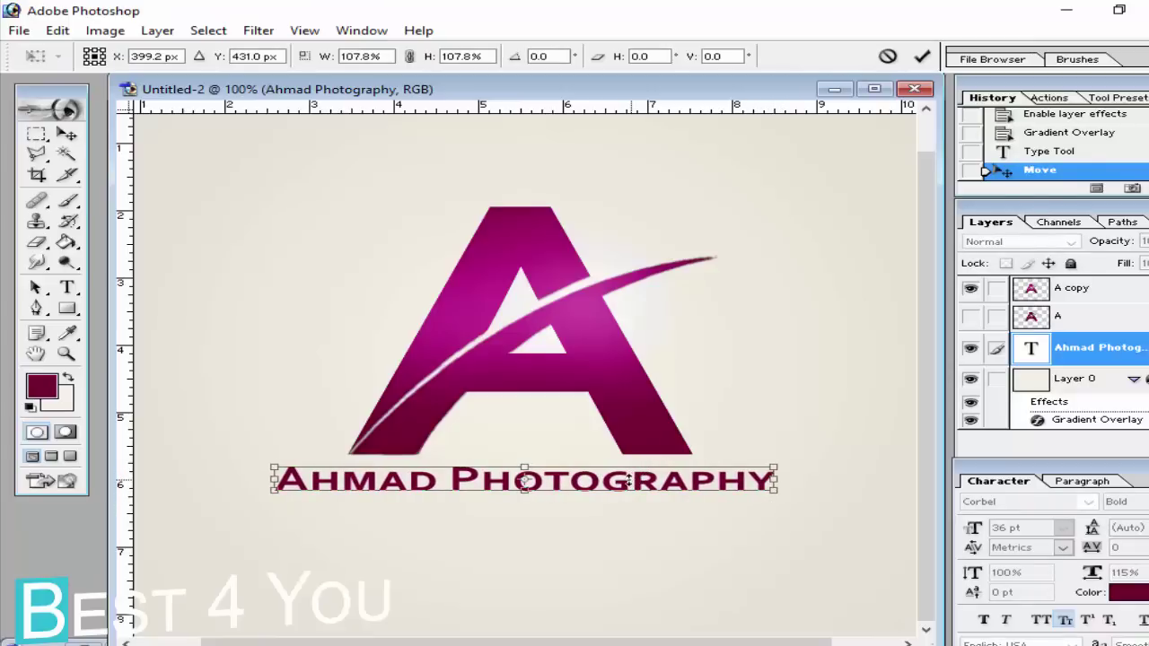
{"action": "key", "text": "Return"}
{"action": "left_click_drag", "start_coordinate": [526, 491], "coordinate": [526, 488]}
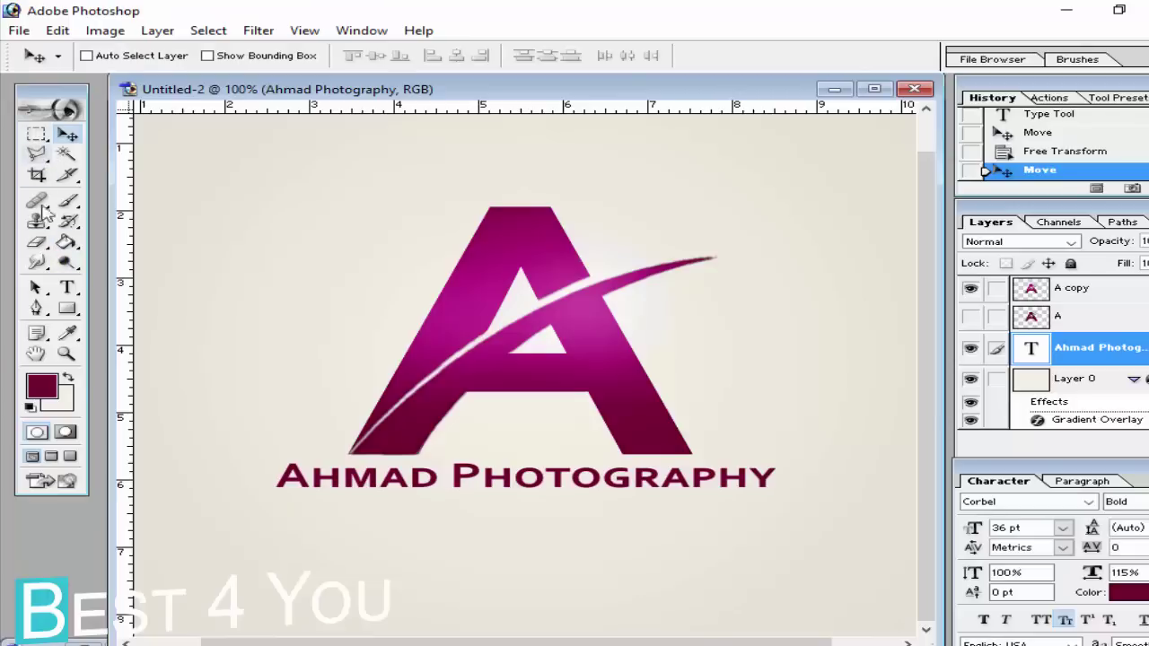
Step: Start a new 18 pt text line below the title
{"action": "left_click", "coordinate": [66, 287]}
{"action": "left_click", "coordinate": [348, 520]}
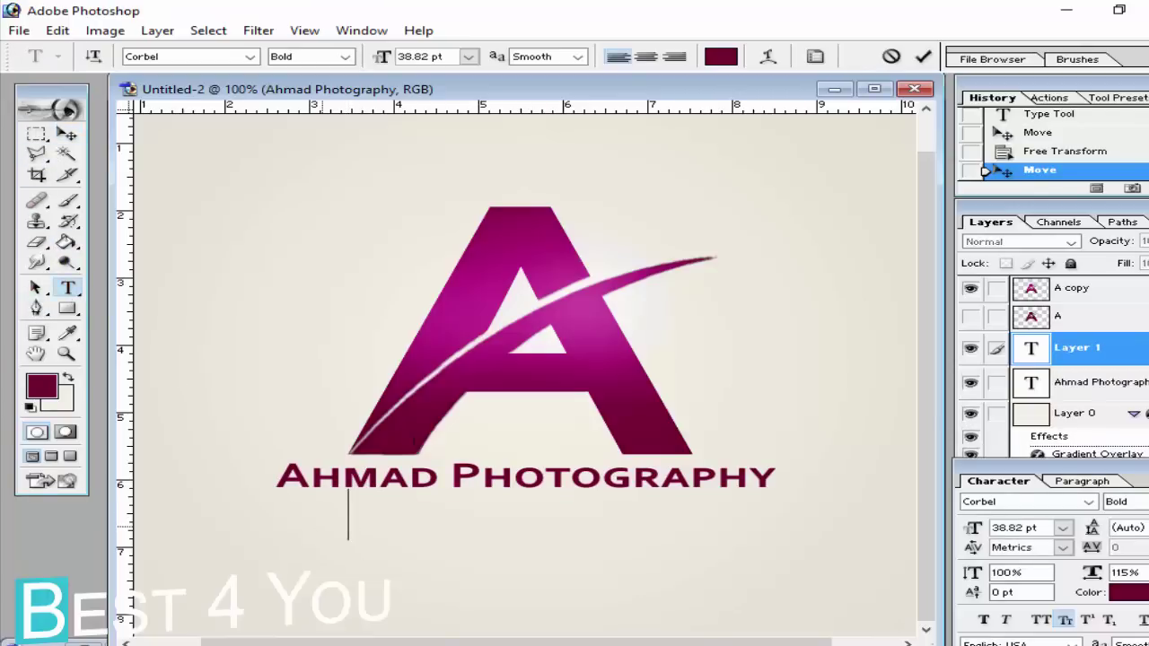
{"action": "left_click", "coordinate": [467, 57]}
{"action": "left_click", "coordinate": [470, 206]}
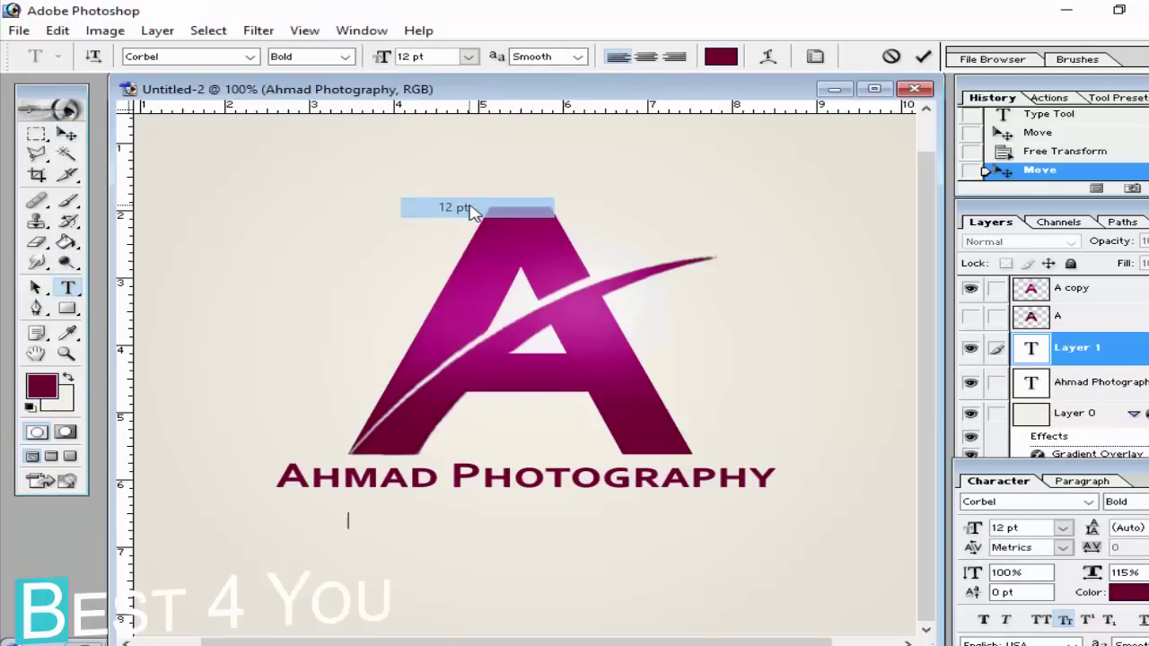
{"action": "left_click", "coordinate": [468, 56]}
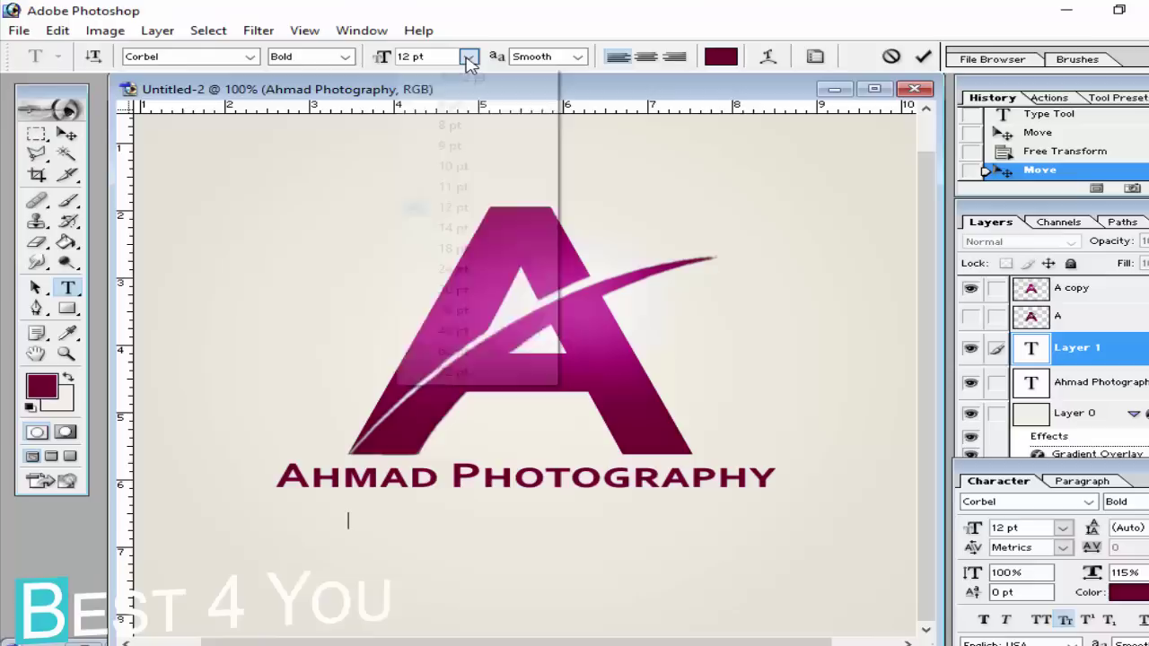
{"action": "left_click", "coordinate": [453, 228]}
{"action": "left_click", "coordinate": [467, 57]}
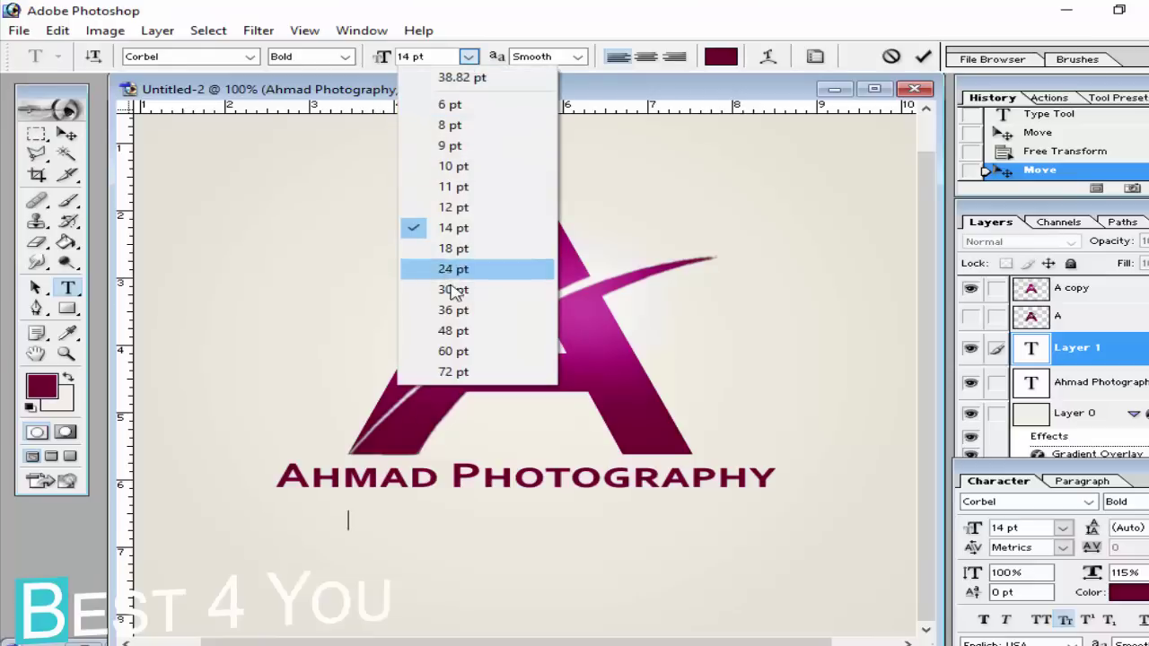
{"action": "left_click", "coordinate": [454, 249]}
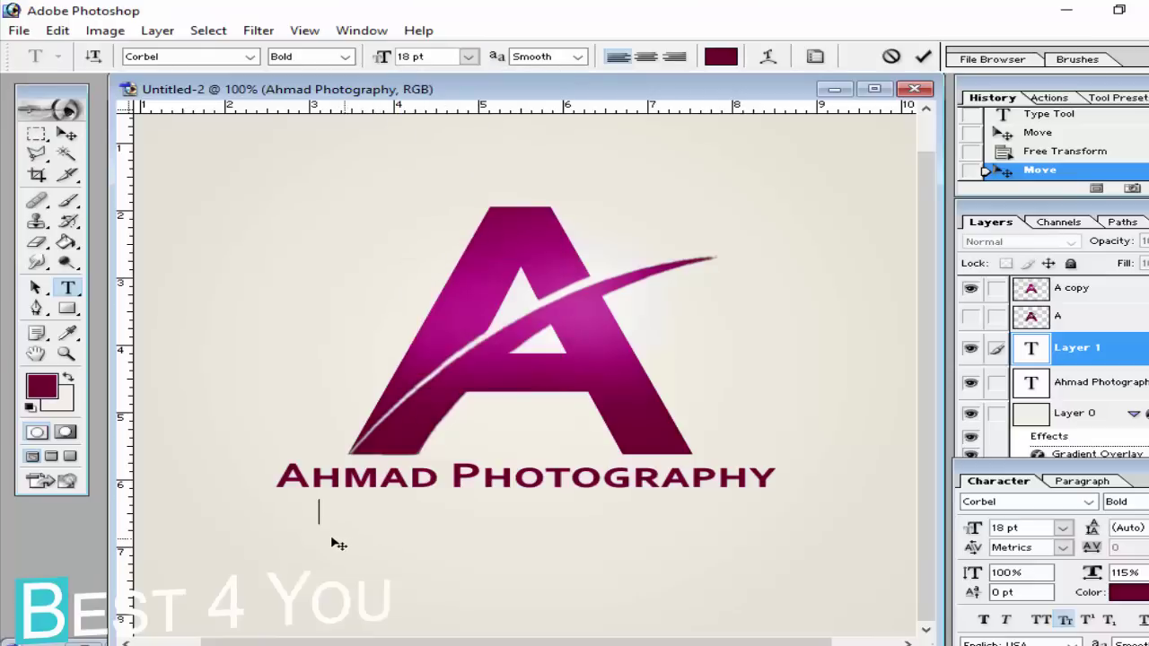
{"action": "key", "text": "BackSpace"}
Step: Set the text colour to grey 5C5C5C and type the tagline
{"action": "left_click", "coordinate": [42, 386]}
{"action": "left_click", "coordinate": [340, 415]}
{"action": "left_click_drag", "start_coordinate": [339, 415], "coordinate": [224, 416]}
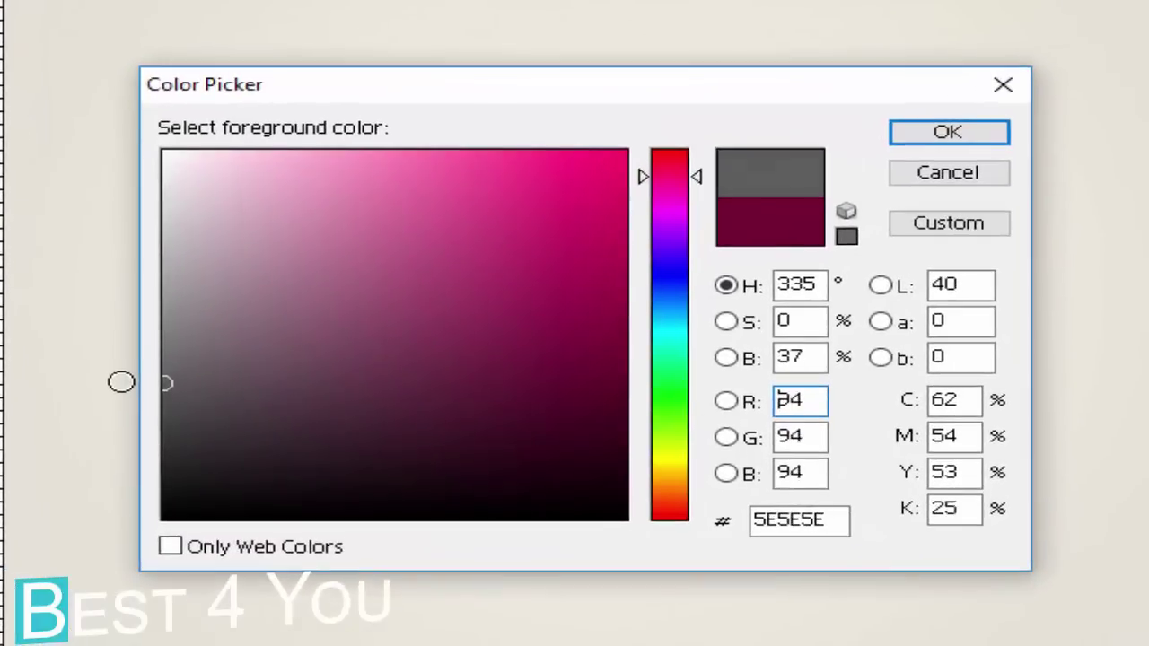
{"action": "left_click_drag", "start_coordinate": [121, 382], "coordinate": [121, 386]}
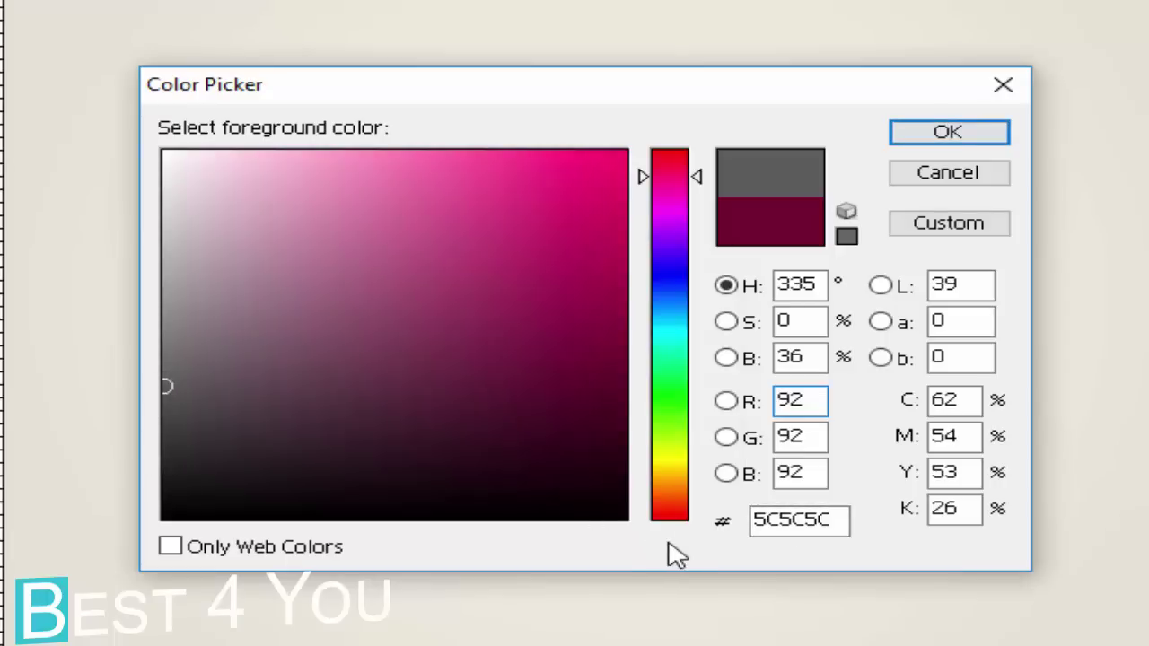
{"action": "left_click", "coordinate": [988, 135]}
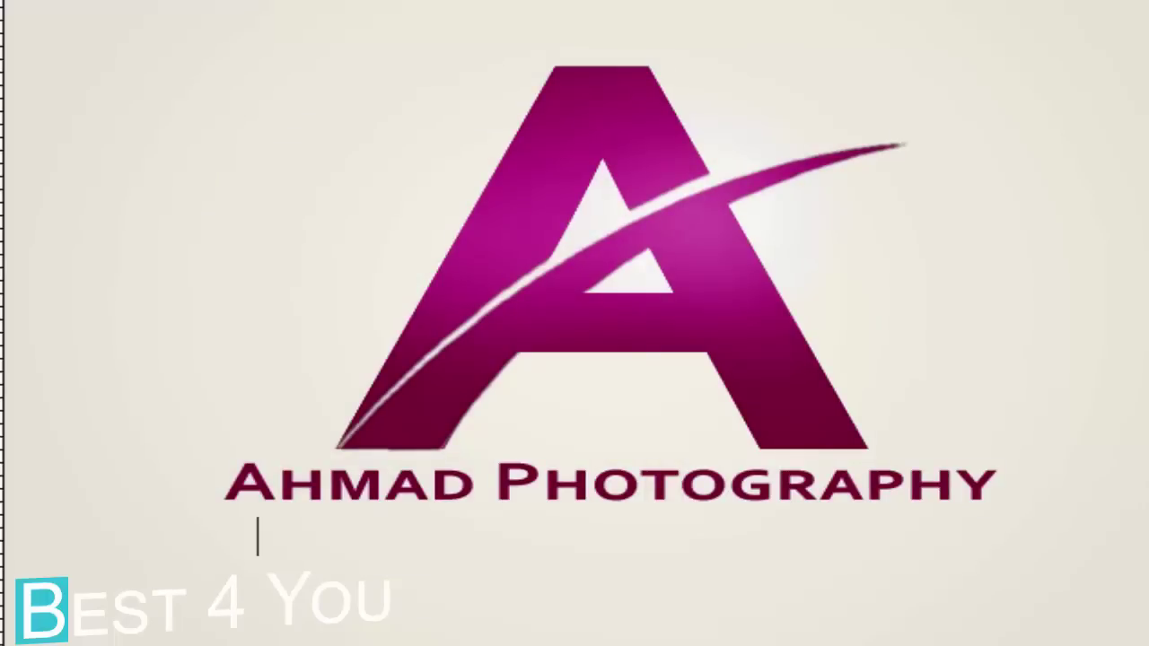
{"action": "type", "text": "Best"}
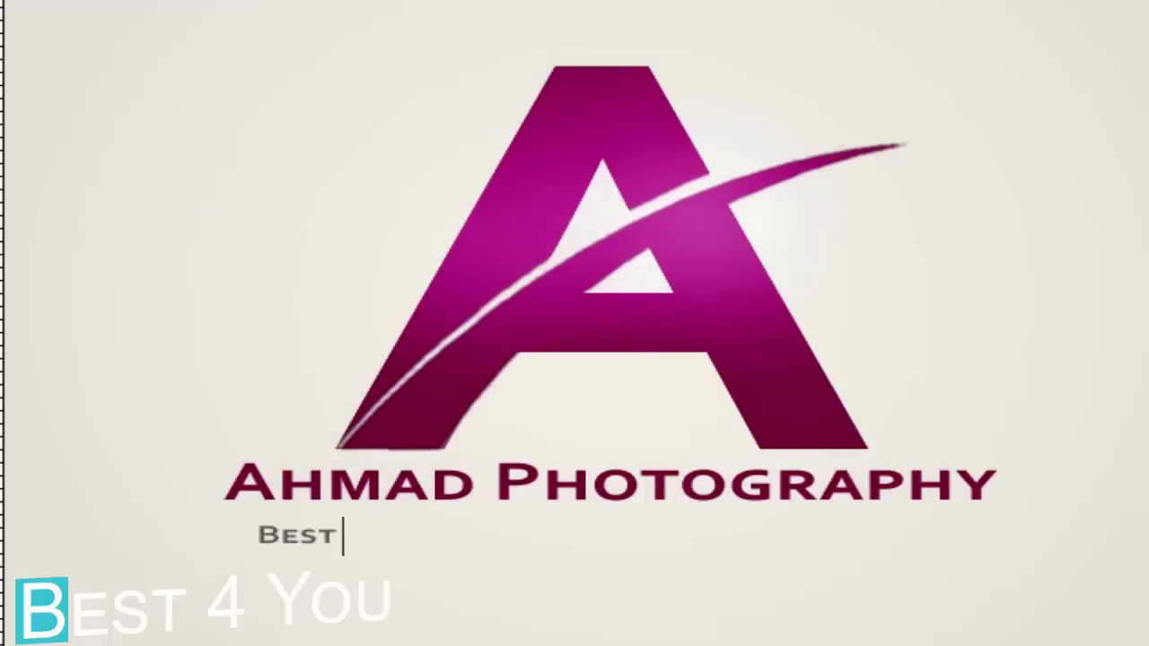
{"action": "type", "text": " Photograph"}
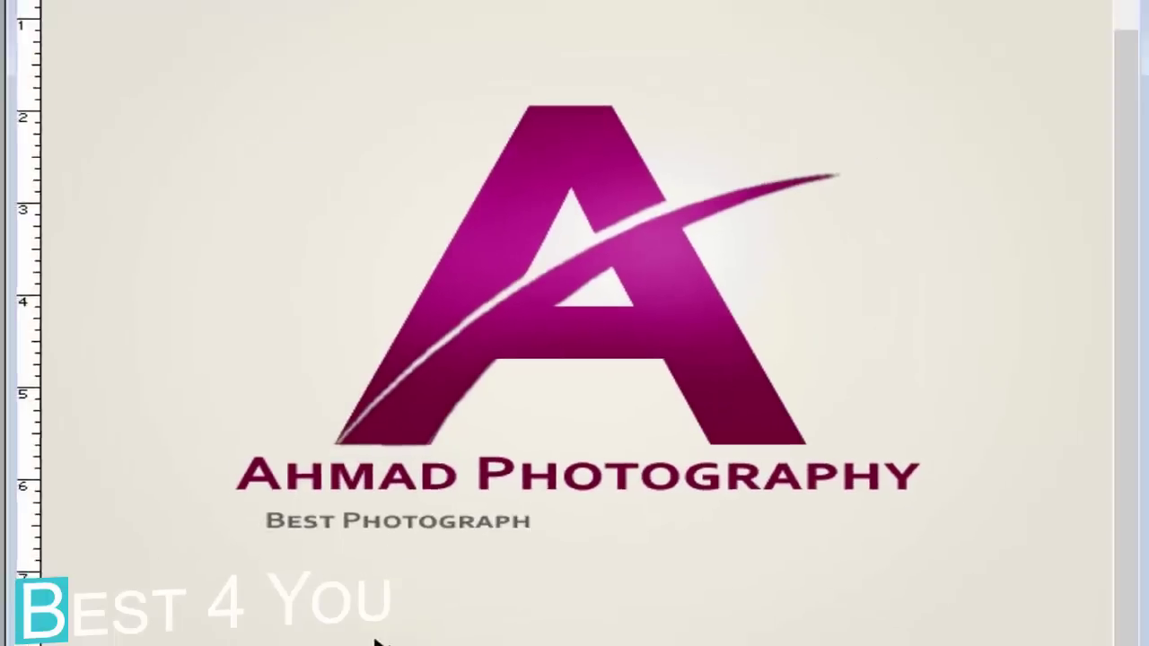
{"action": "type", "text": "y o"}
{"action": "type", "text": "f "}
{"action": "type", "text": "a"}
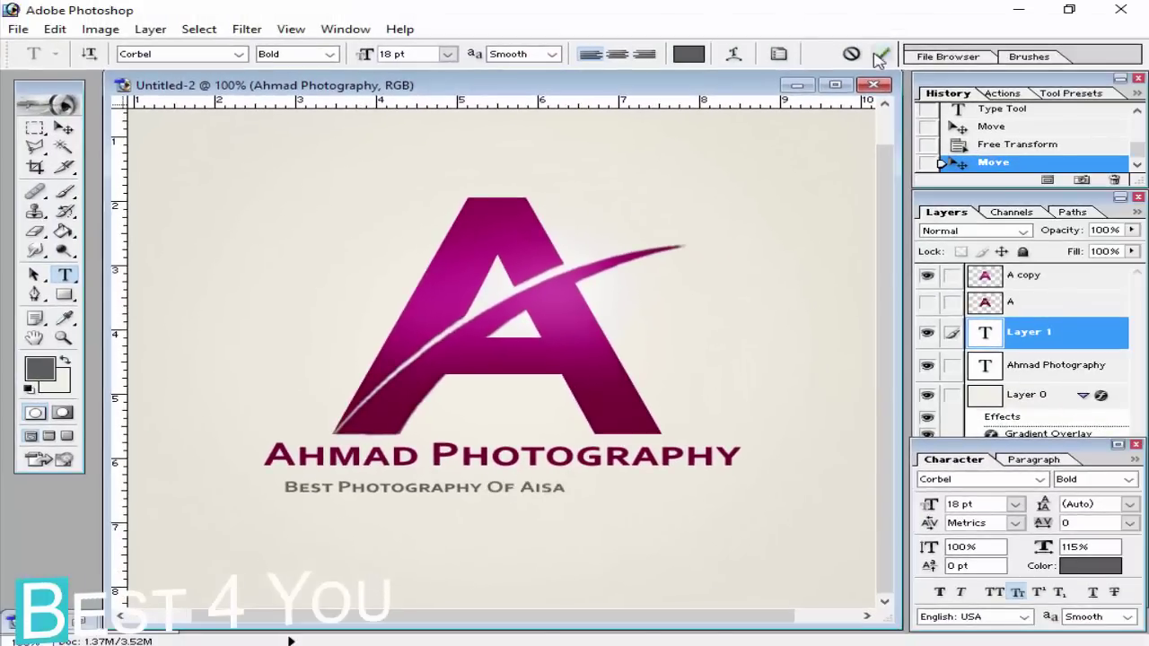
Step: Select the tagline text and set its tracking to 200
{"action": "left_click_drag", "start_coordinate": [284, 486], "coordinate": [796, 516]}
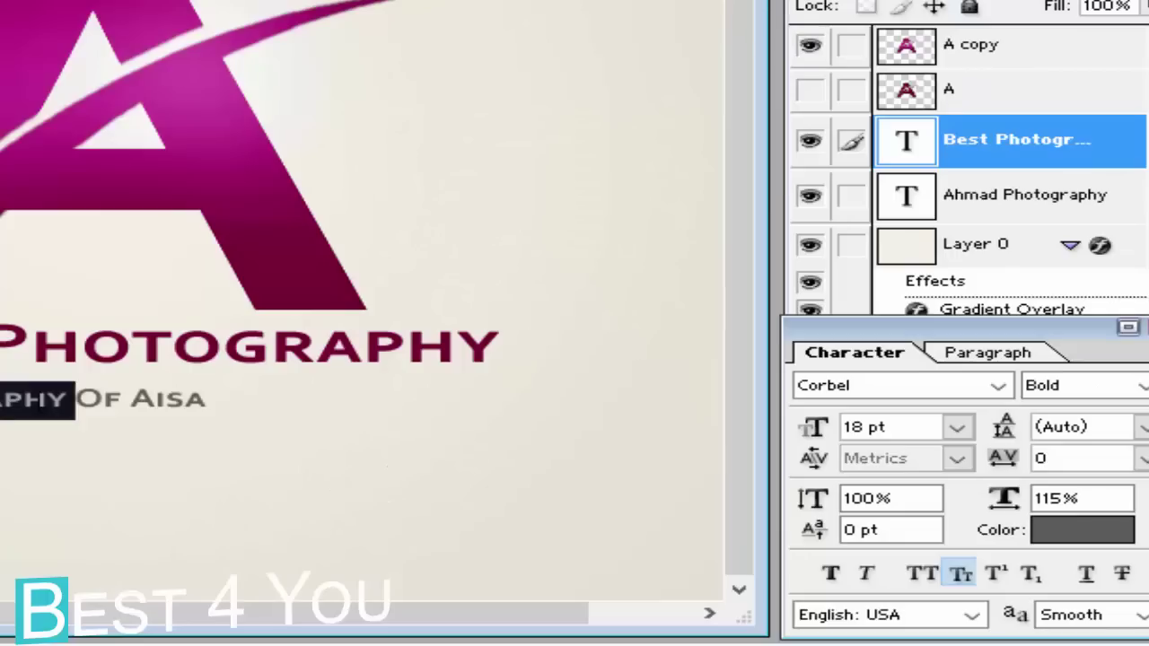
{"action": "left_click", "coordinate": [1141, 458]}
{"action": "left_click", "coordinate": [1094, 438]}
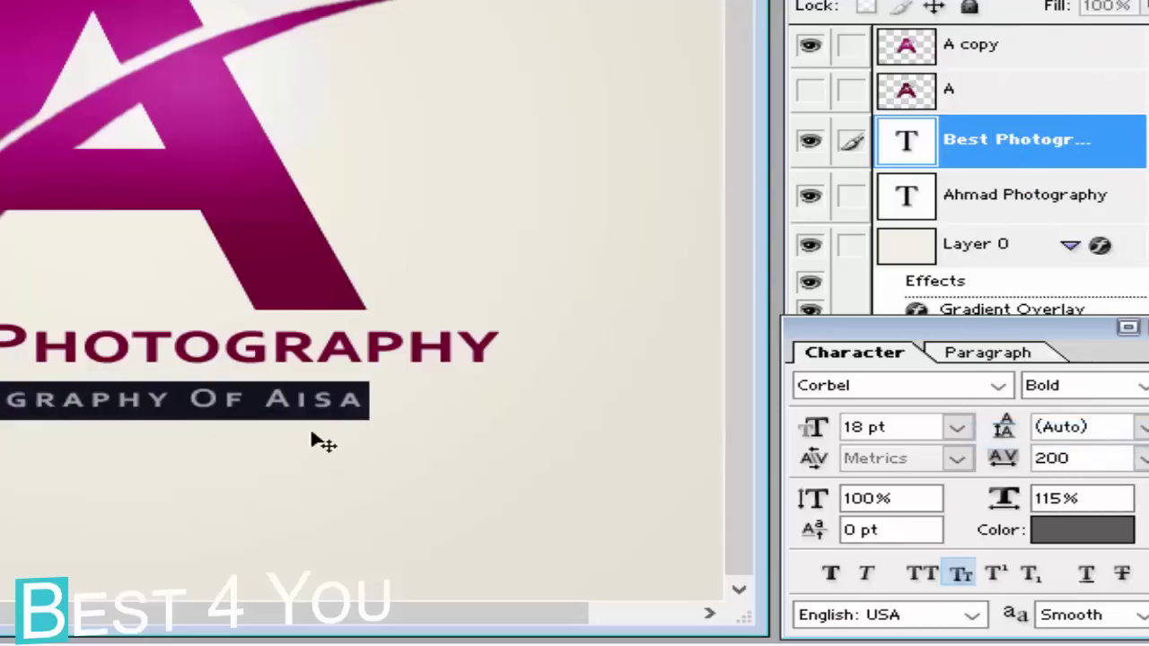
{"action": "left_click", "coordinate": [1140, 459]}
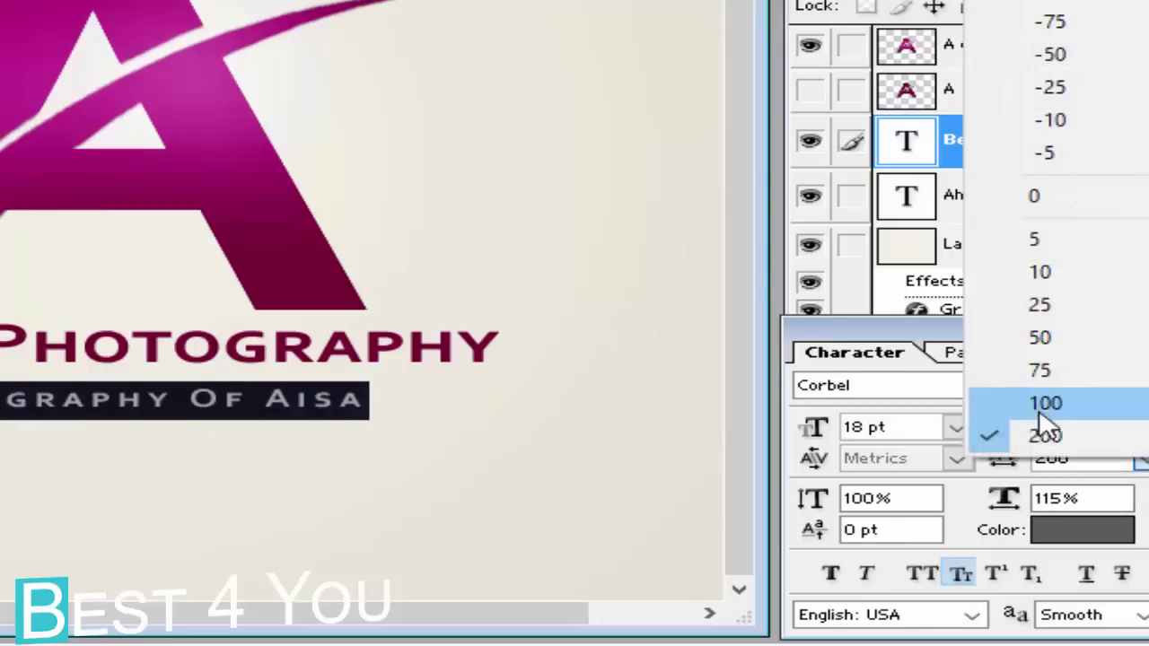
{"action": "left_click", "coordinate": [1043, 436]}
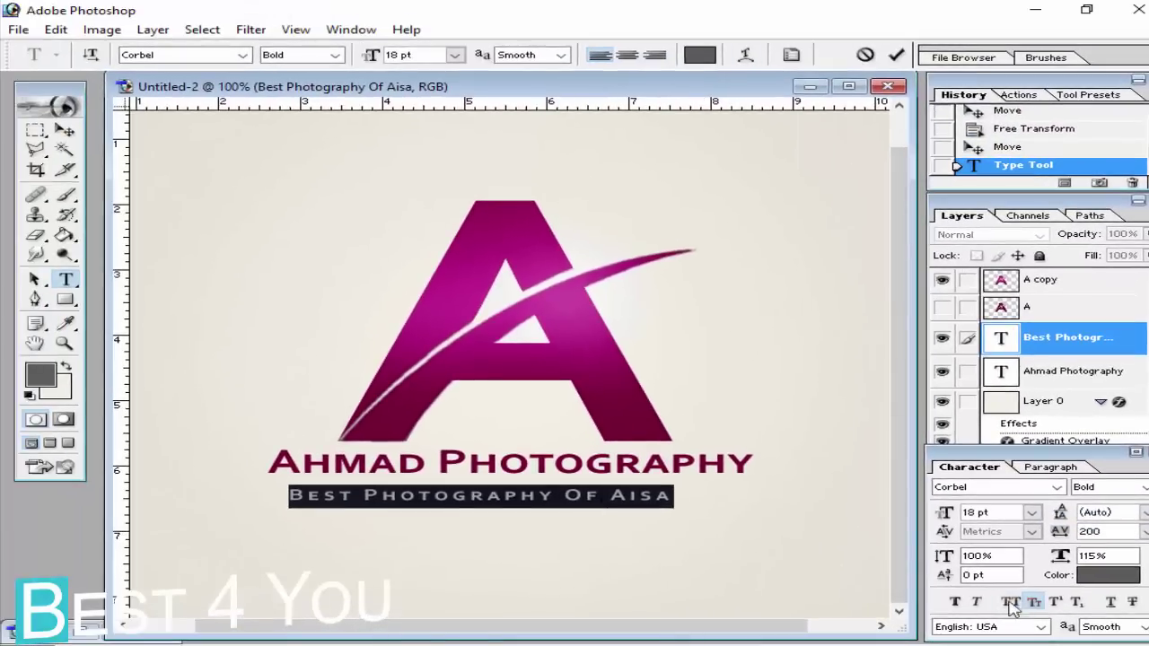
{"action": "left_click", "coordinate": [555, 495]}
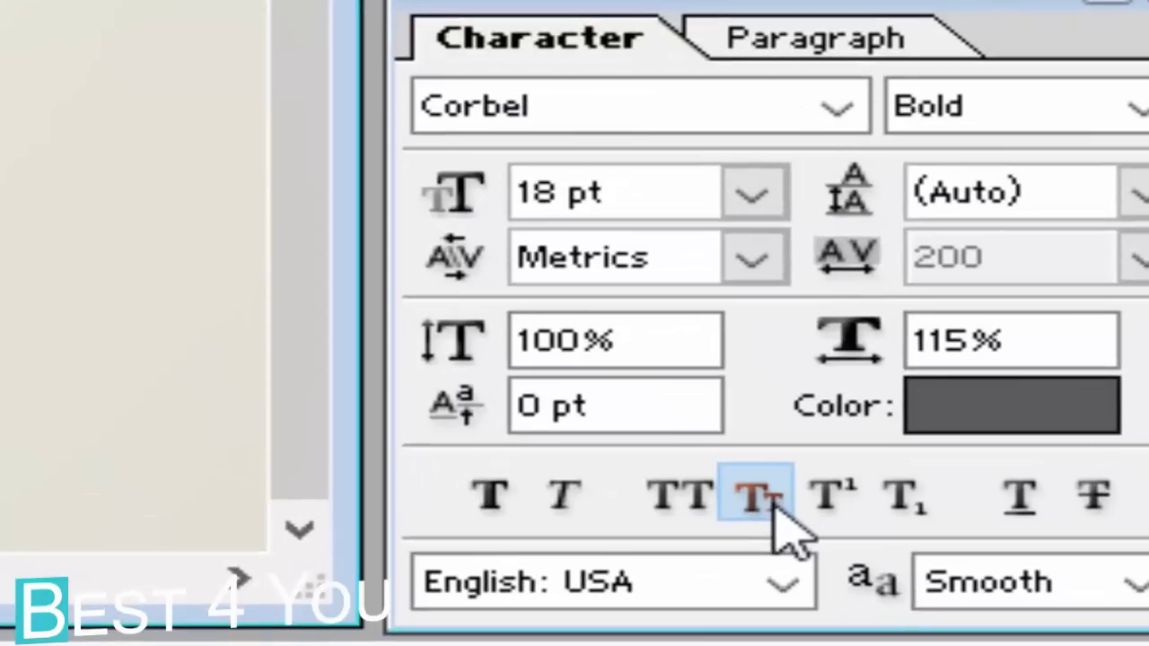
Step: Compare all caps with small caps, leaving the tagline in small caps
{"action": "left_click", "coordinate": [709, 498]}
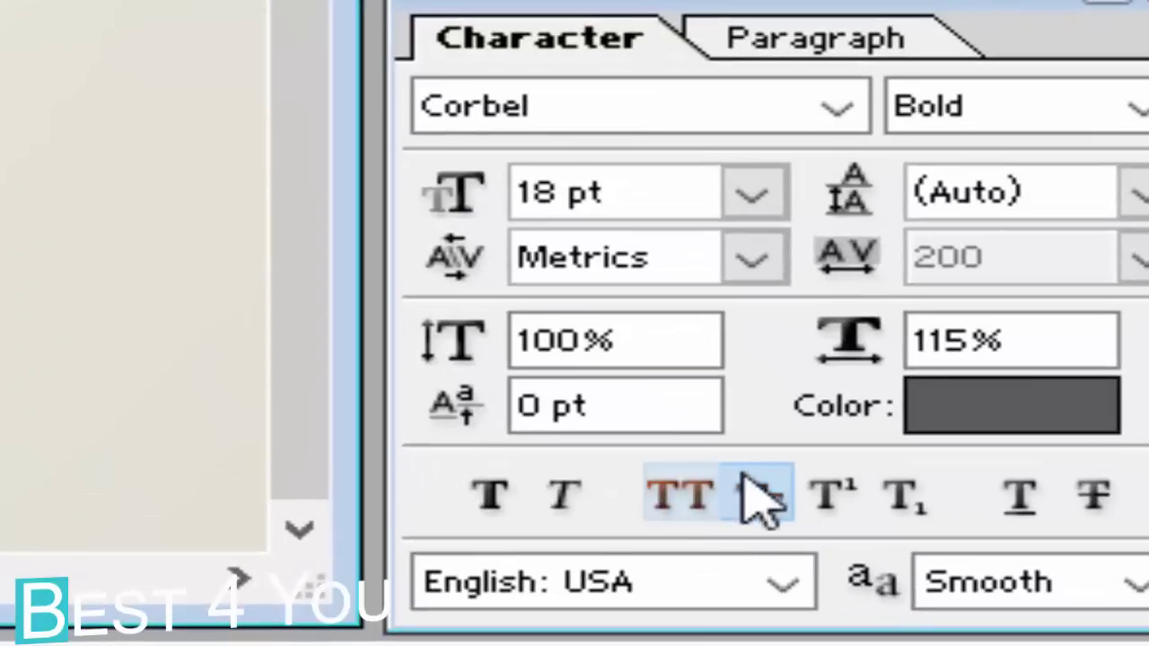
{"action": "left_click", "coordinate": [750, 512]}
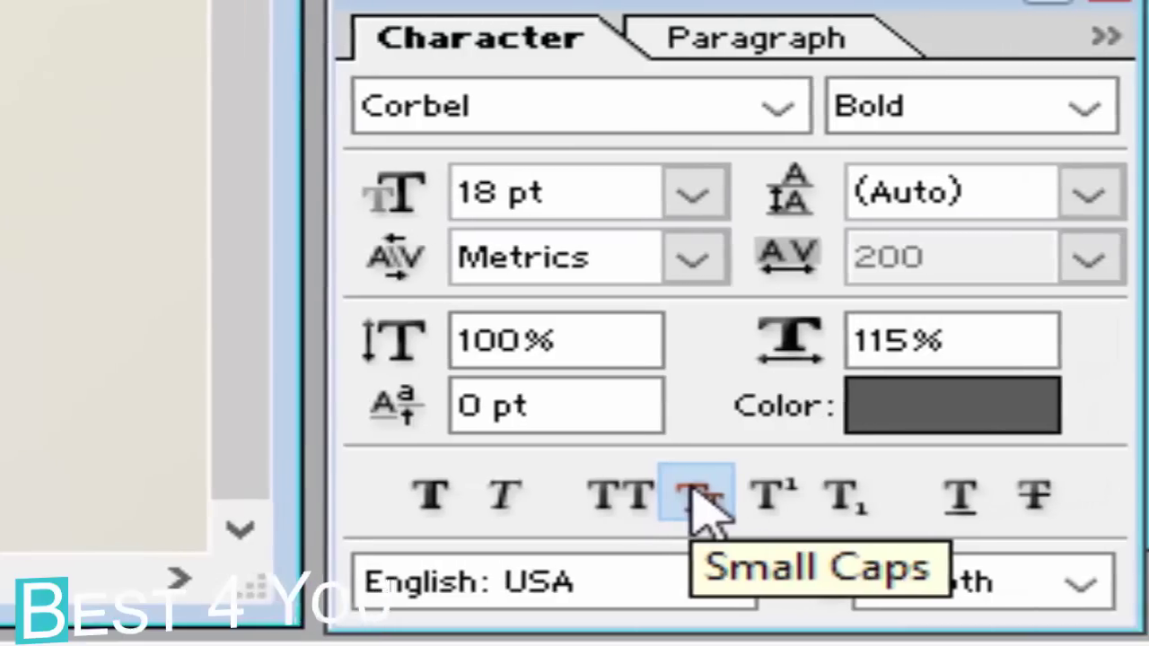
{"action": "left_click", "coordinate": [639, 485]}
{"action": "left_click", "coordinate": [698, 495]}
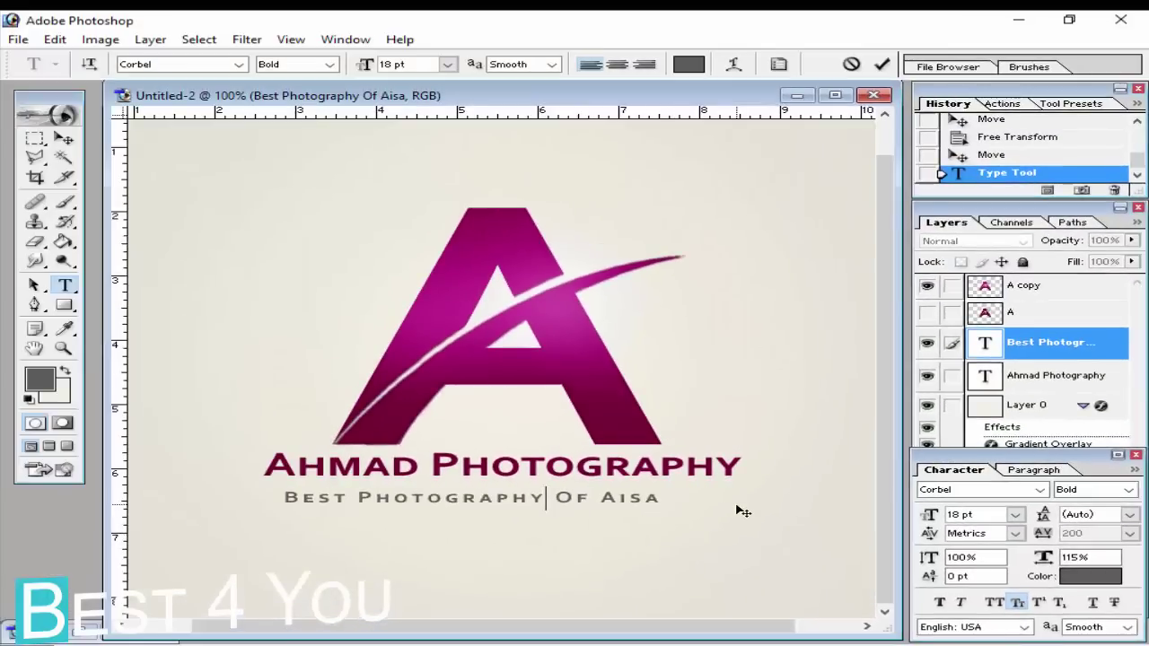
{"action": "key", "text": "ctrl+t"}
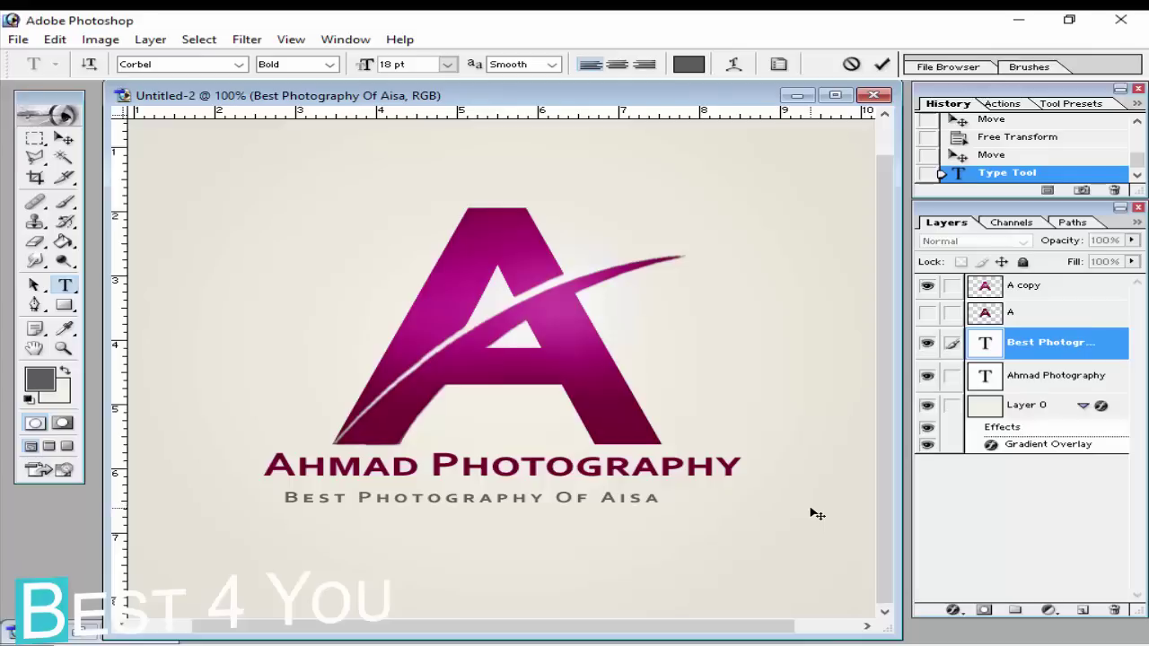
{"action": "key", "text": "ctrl+a"}
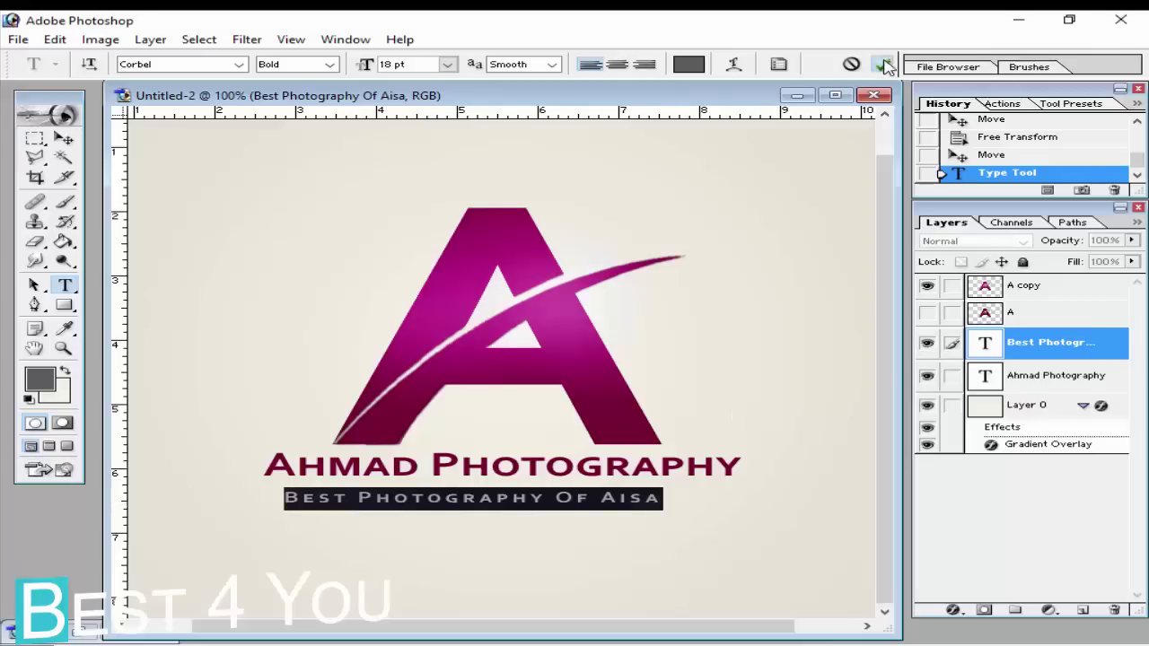
Step: Commit the tagline text and enlarge it to about 129%
{"action": "left_click", "coordinate": [882, 64]}
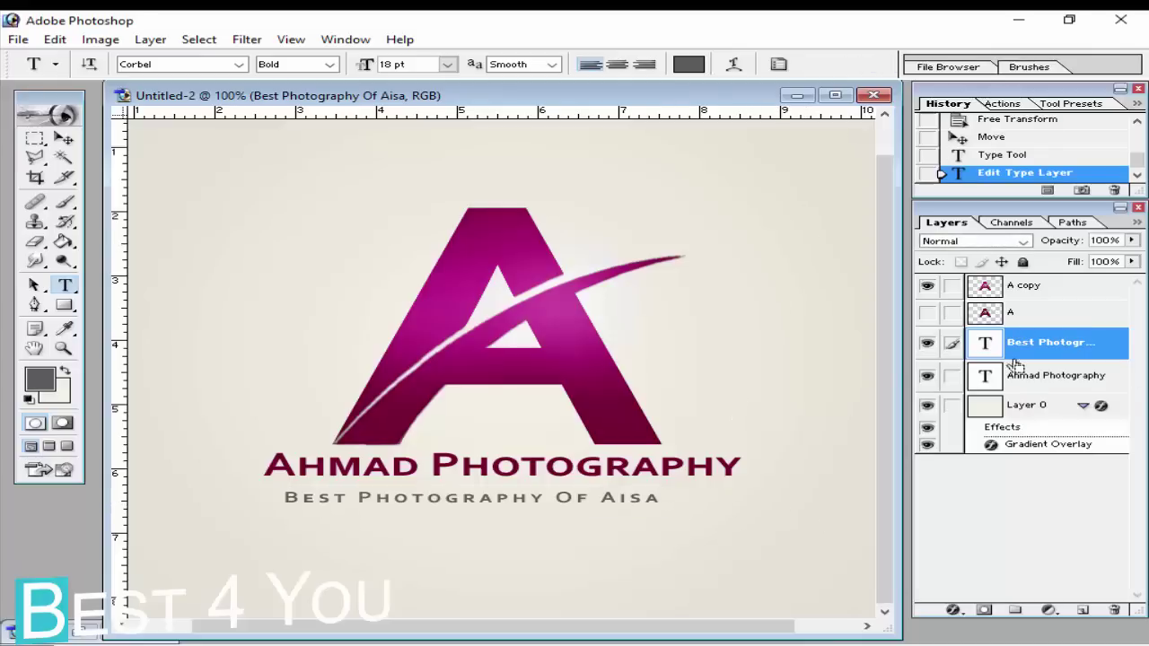
{"action": "key", "text": "ctrl+t"}
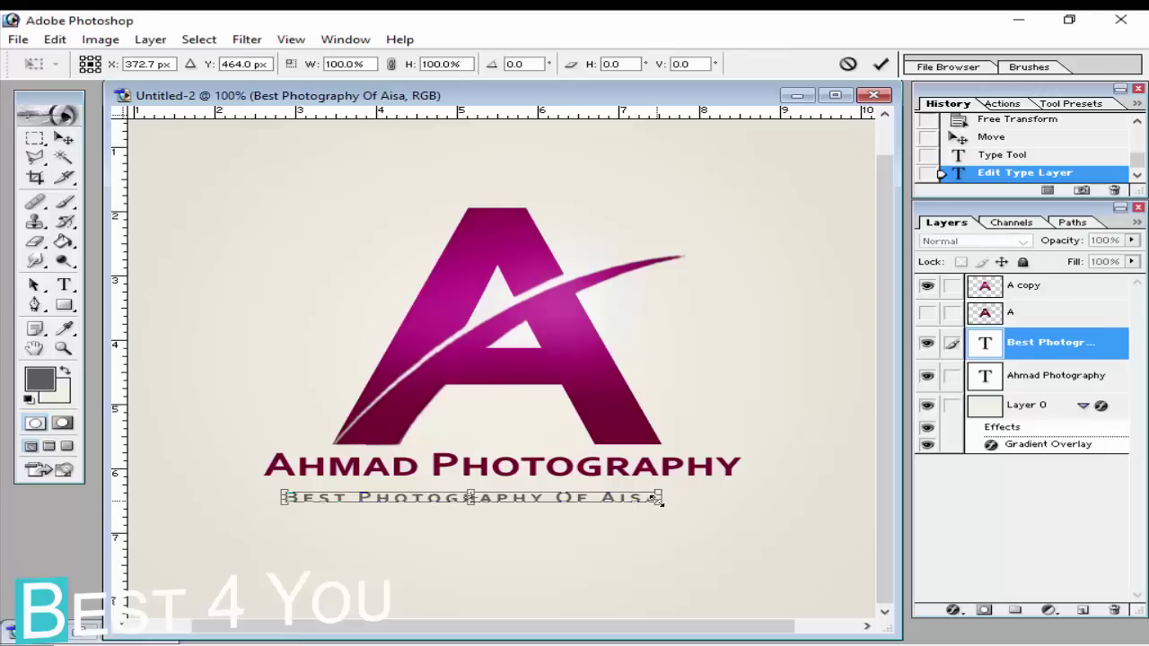
{"action": "left_click_drag", "start_coordinate": [656, 501], "coordinate": [673, 522]}
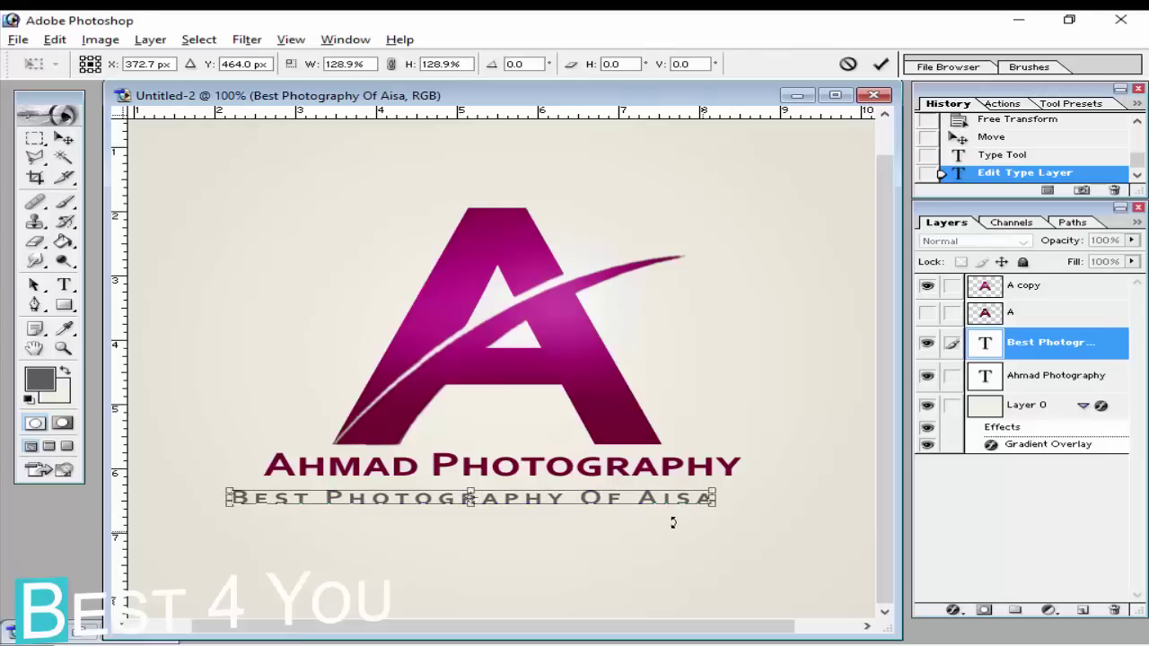
{"action": "left_click", "coordinate": [881, 63]}
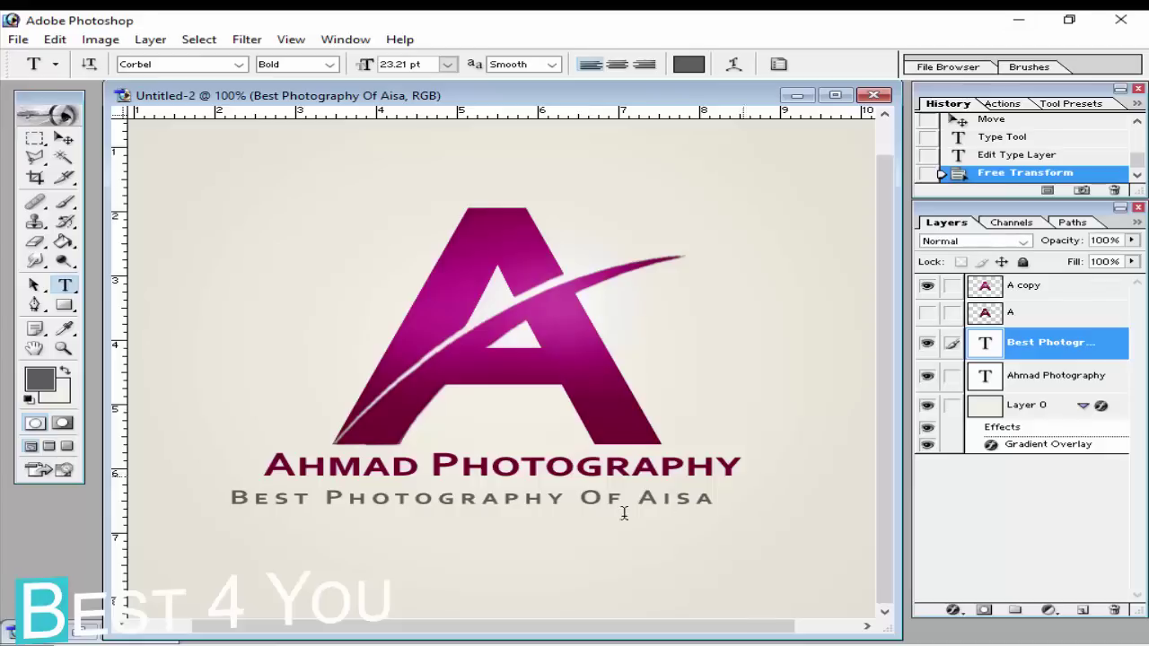
Step: Move the tagline under the title and shrink it to 86.5%
{"action": "left_click", "coordinate": [64, 138]}
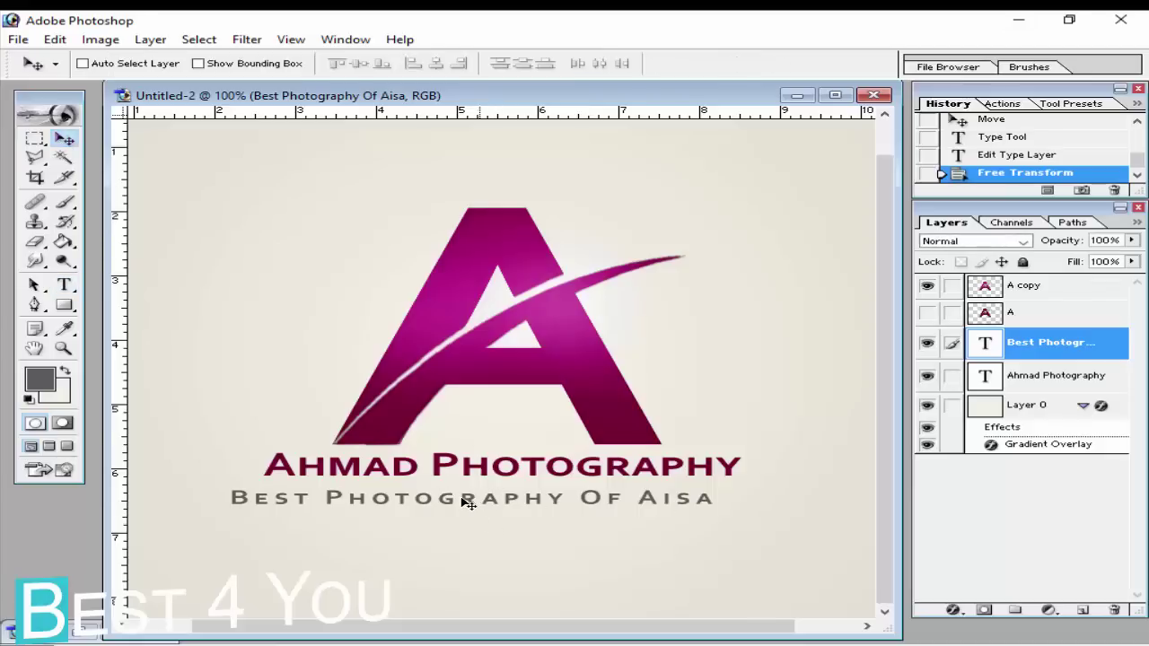
{"action": "left_click_drag", "start_coordinate": [467, 504], "coordinate": [489, 495]}
{"action": "key", "text": "ctrl+t"}
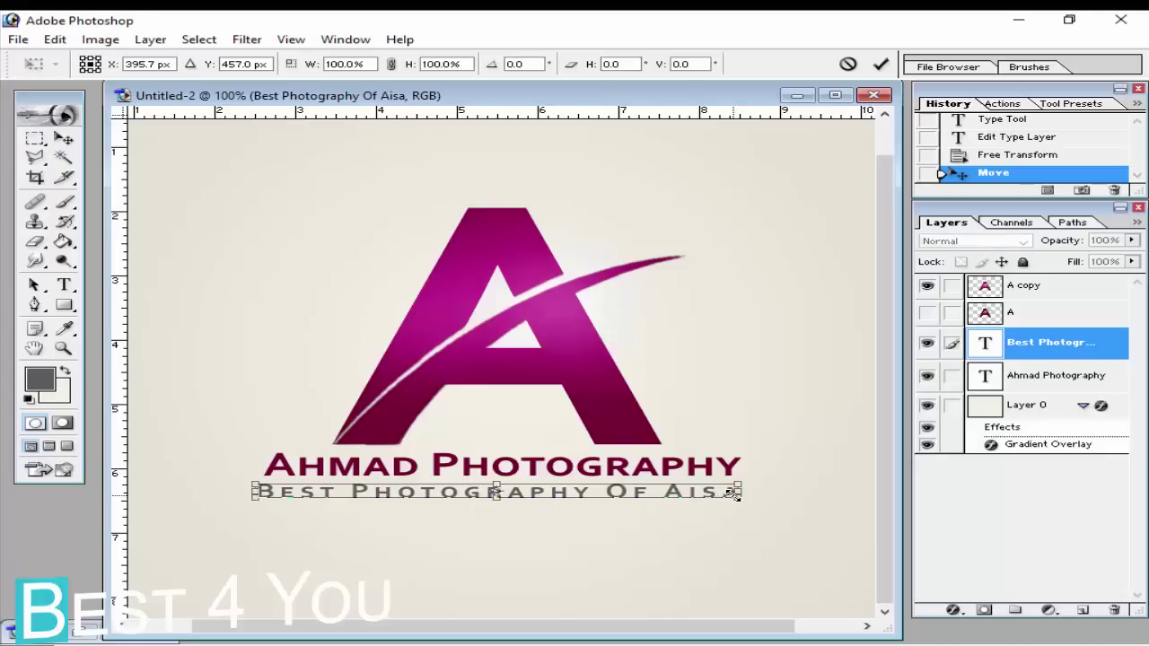
{"action": "left_click_drag", "start_coordinate": [731, 493], "coordinate": [702, 491]}
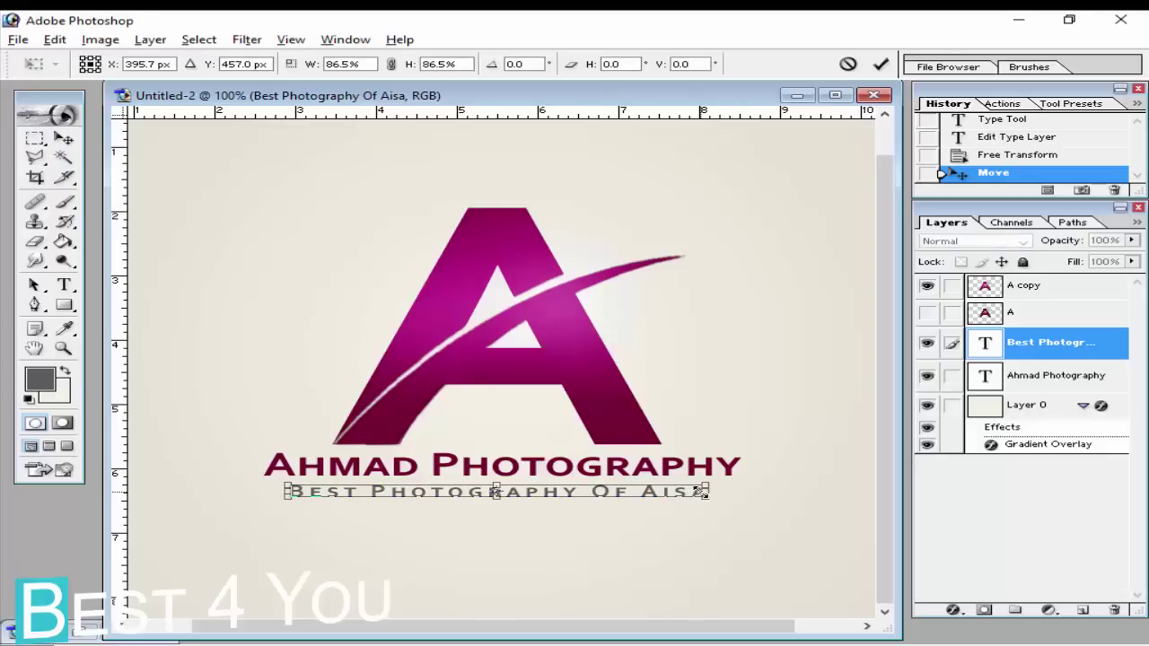
{"action": "left_click", "coordinate": [879, 65]}
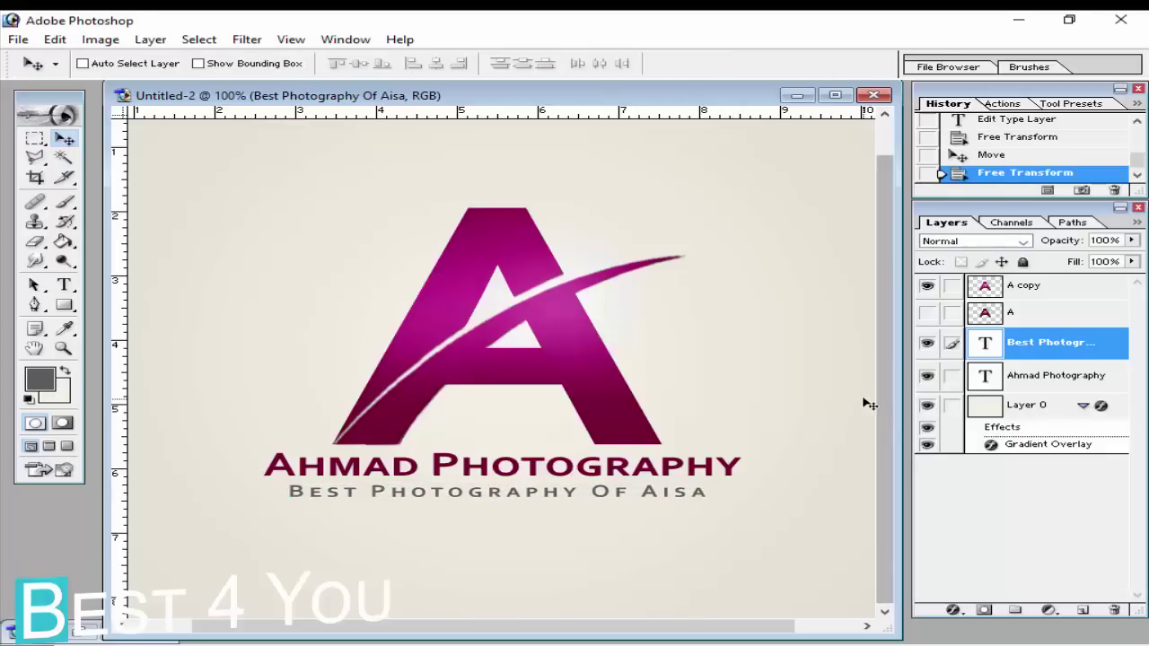
{"action": "key", "text": "ctrl+minus"}
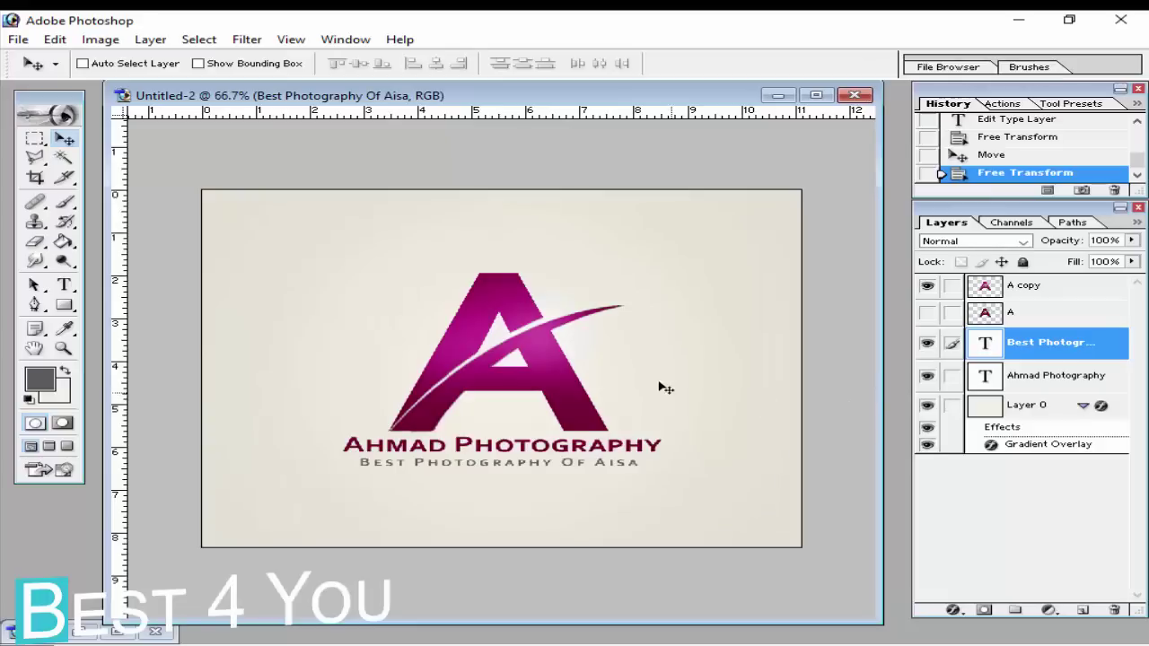
{"action": "key", "text": "ctrl+plus"}
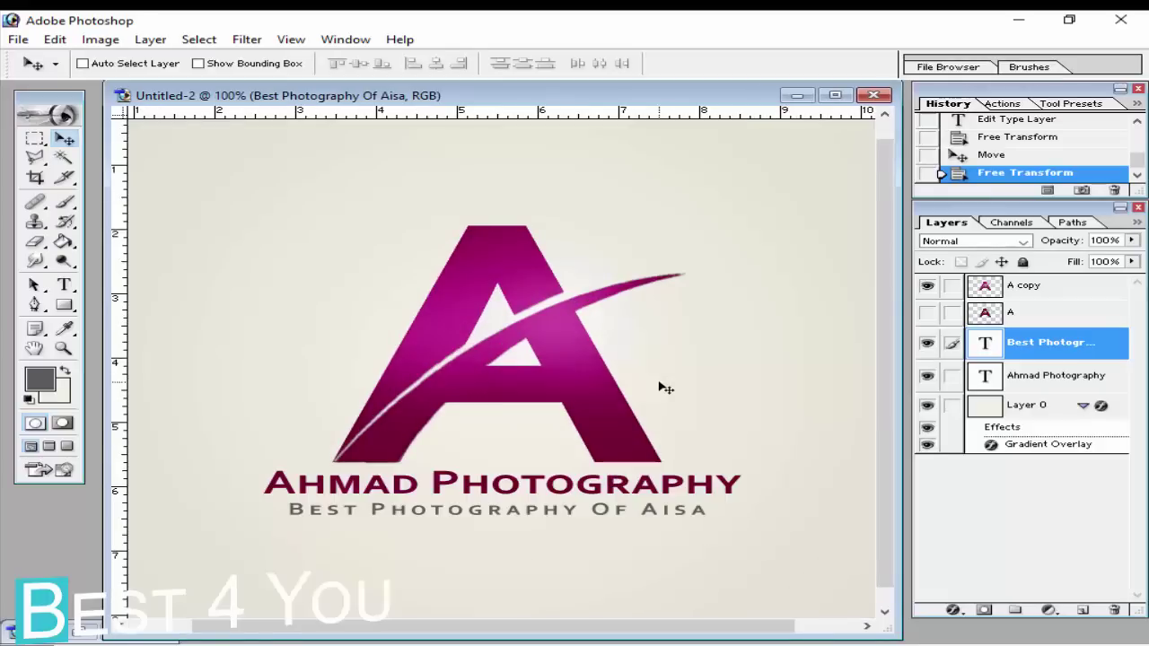